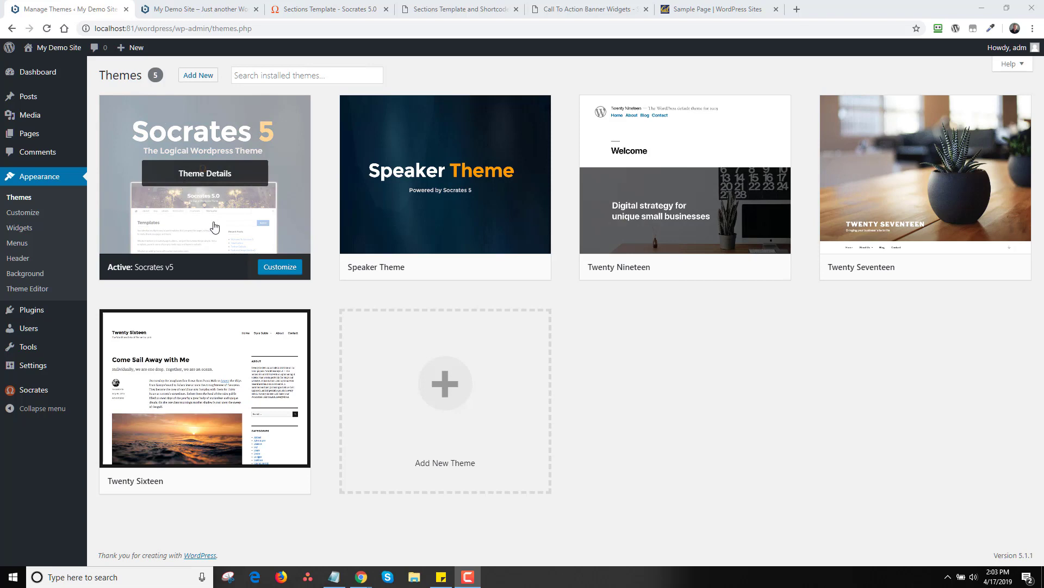
Review the installed plugins and the plugins available to add, and look over the demo site's front page.
left_click(31, 309)
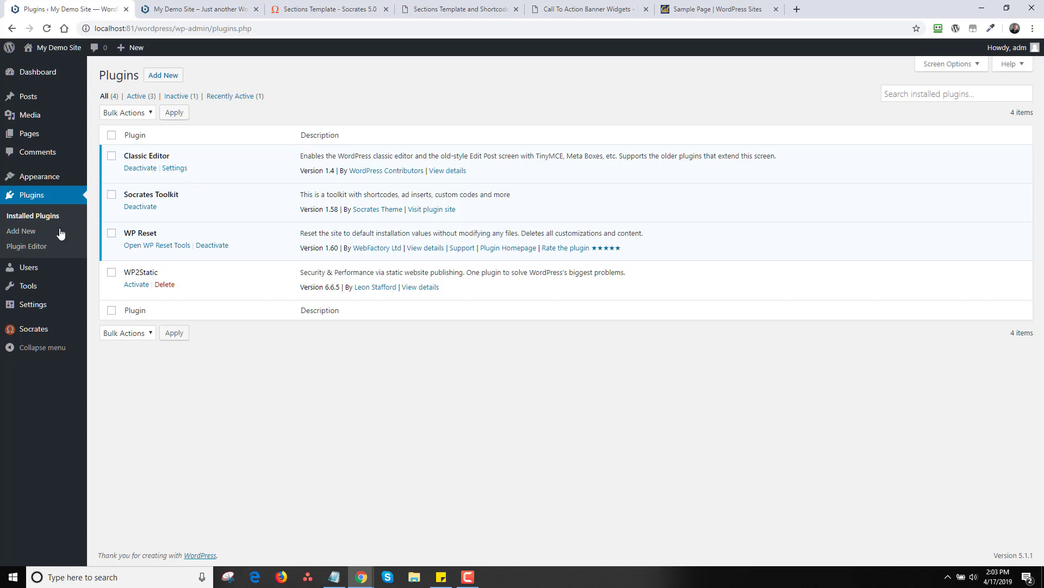
left_click(20, 231)
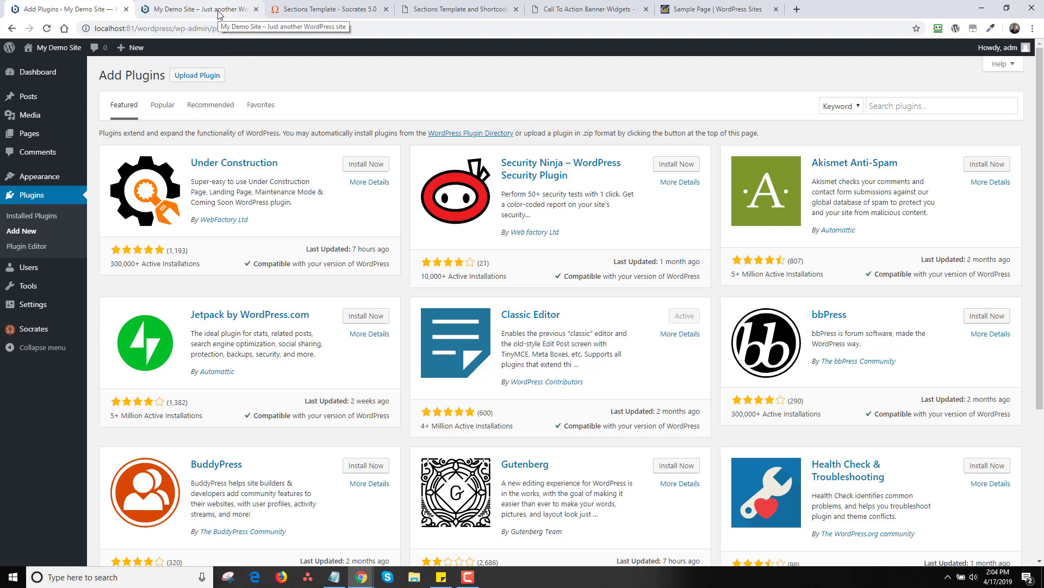
left_click(198, 19)
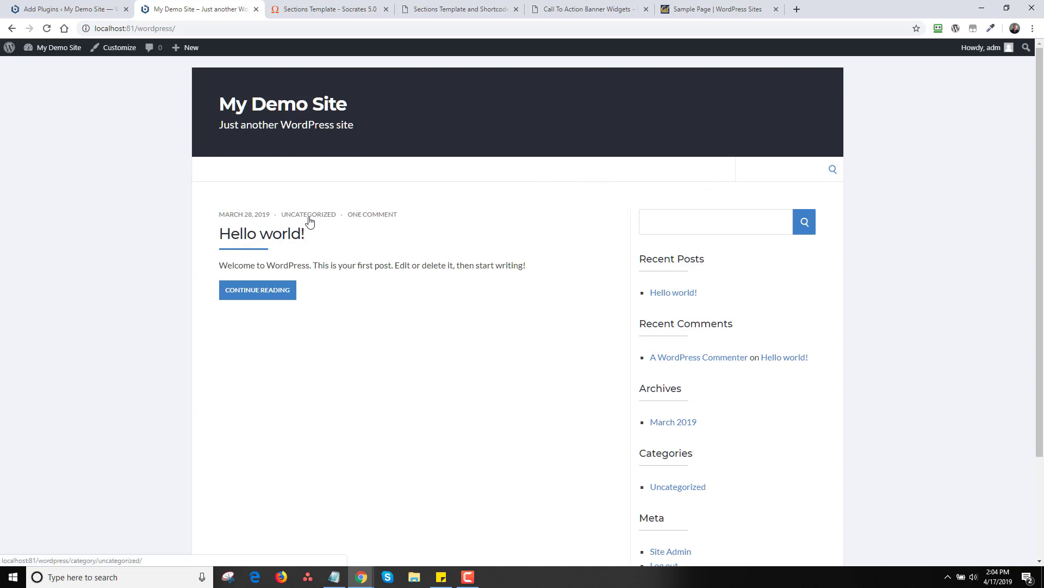
left_click_drag(1042, 169, 1041, 266)
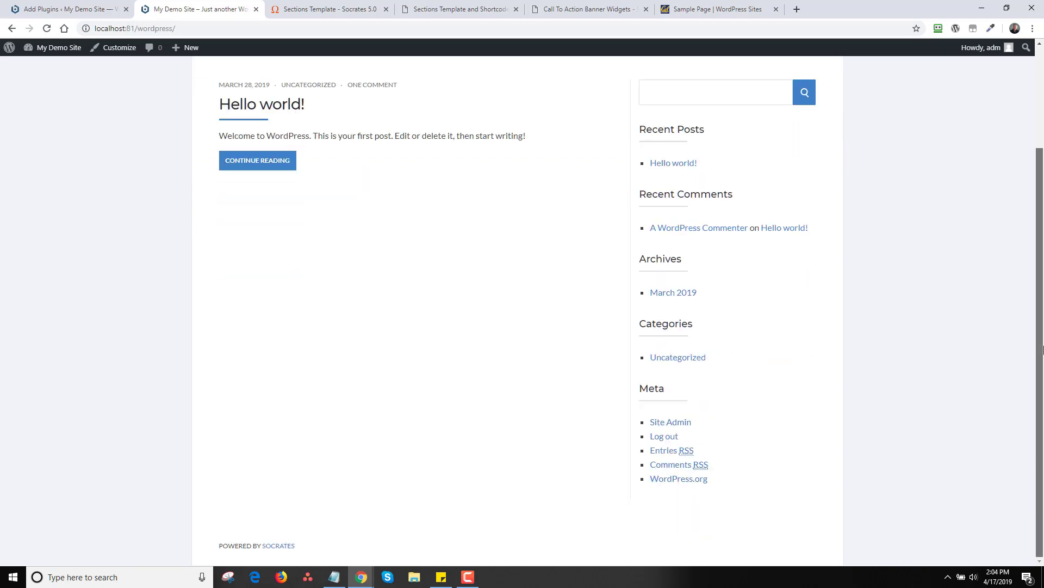
scroll(897, 163, "up", 3)
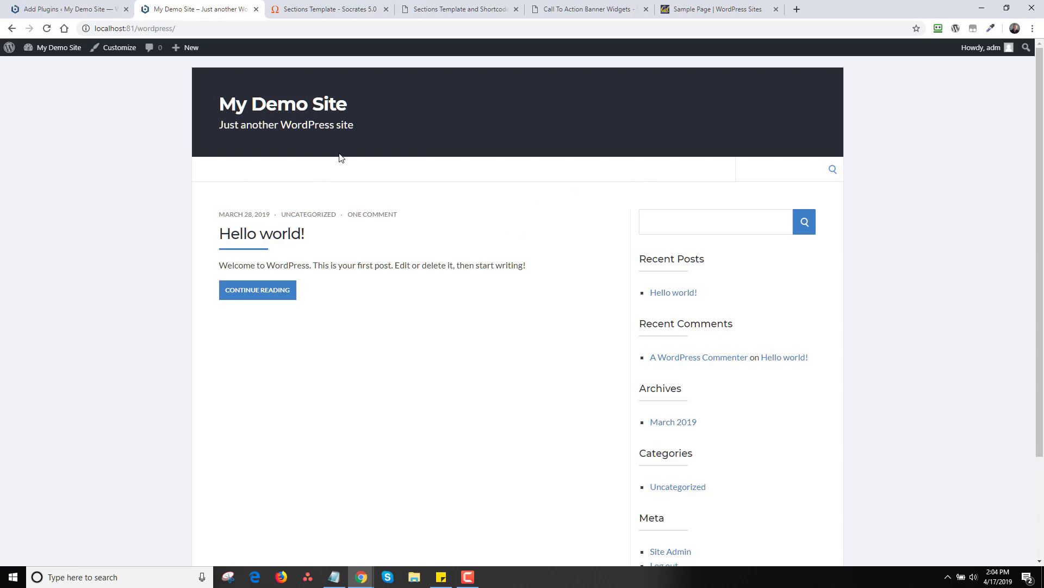
Create a new navigation menu named Primary in the site's admin area.
left_click(97, 13)
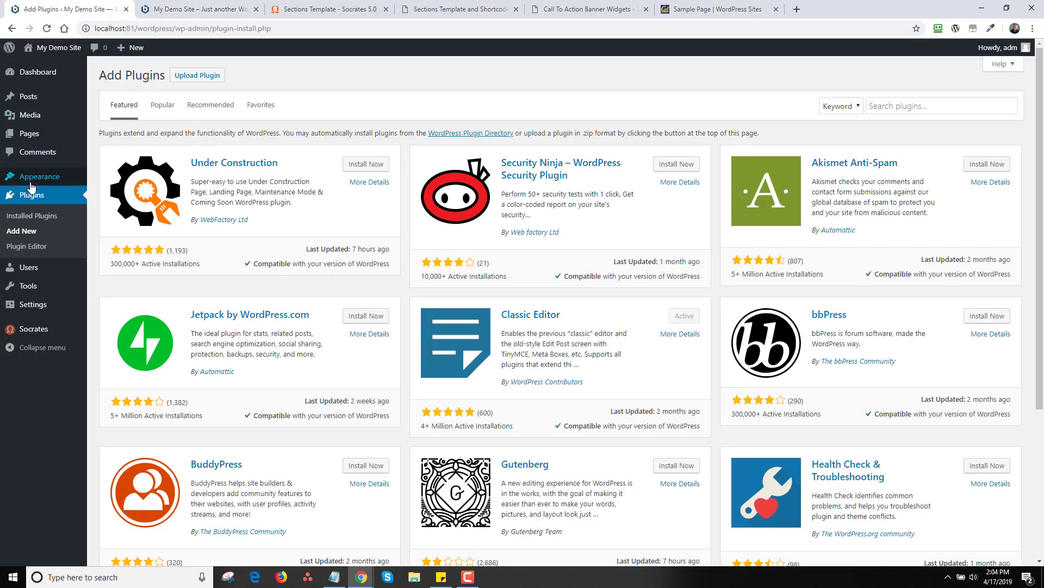
mouse_move(33, 180)
left_click(106, 225)
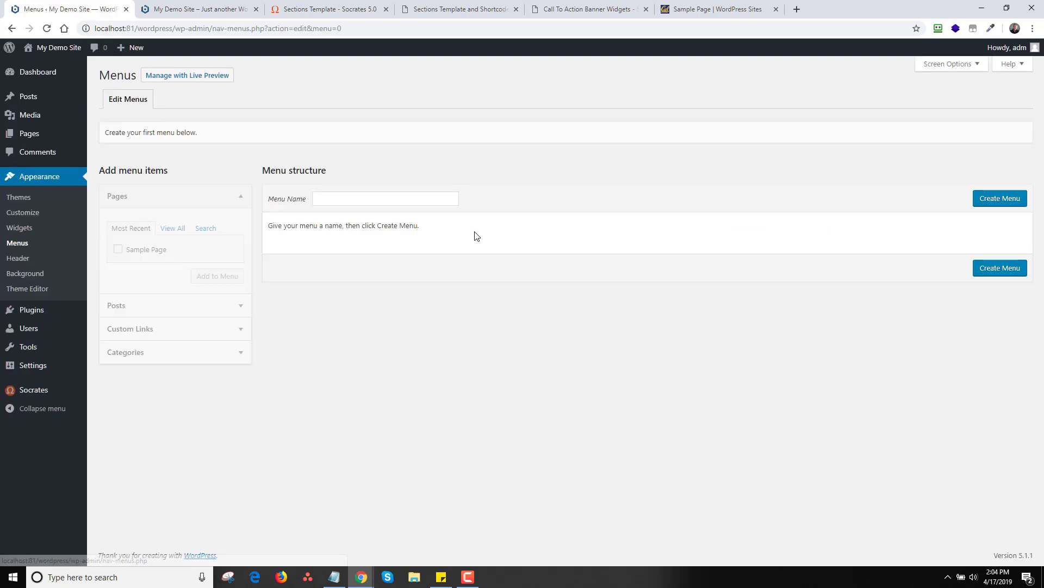
left_click(385, 198)
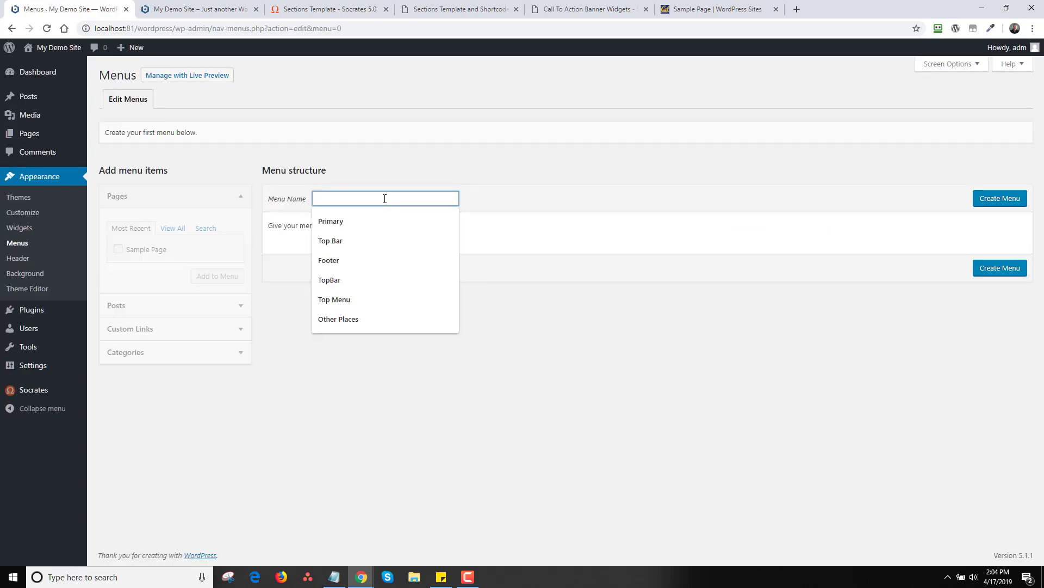
left_click(438, 220)
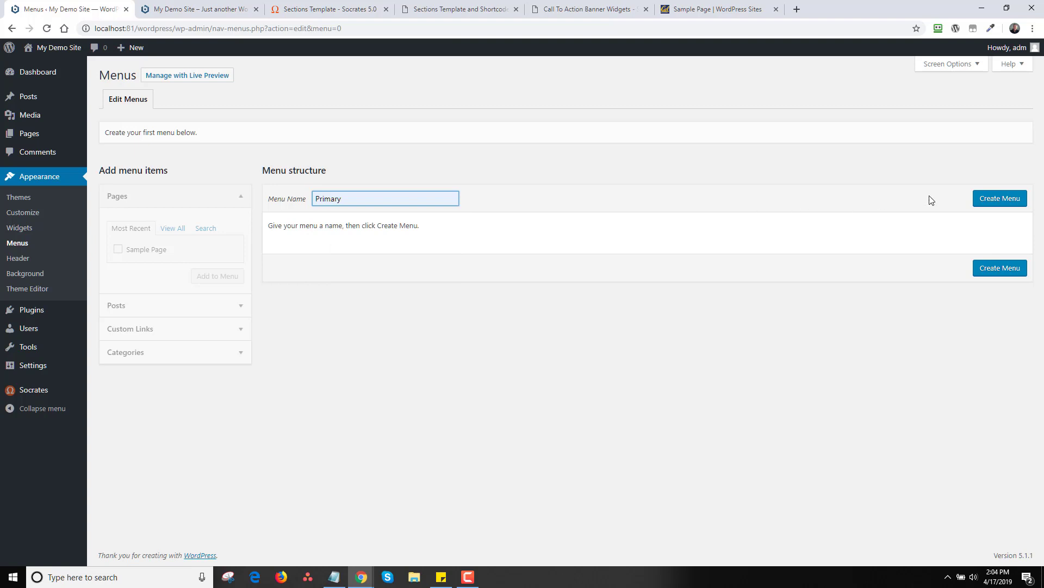
left_click(994, 199)
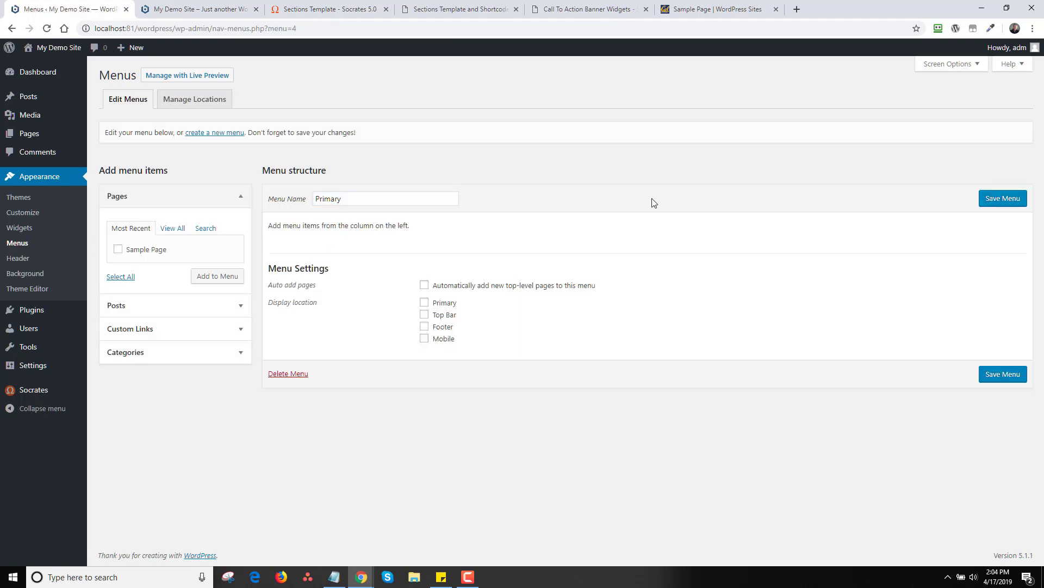
Add Sample Page to the Primary menu, save it with the Primary display location, and check it on the reloaded front page.
left_click(118, 249)
left_click(210, 276)
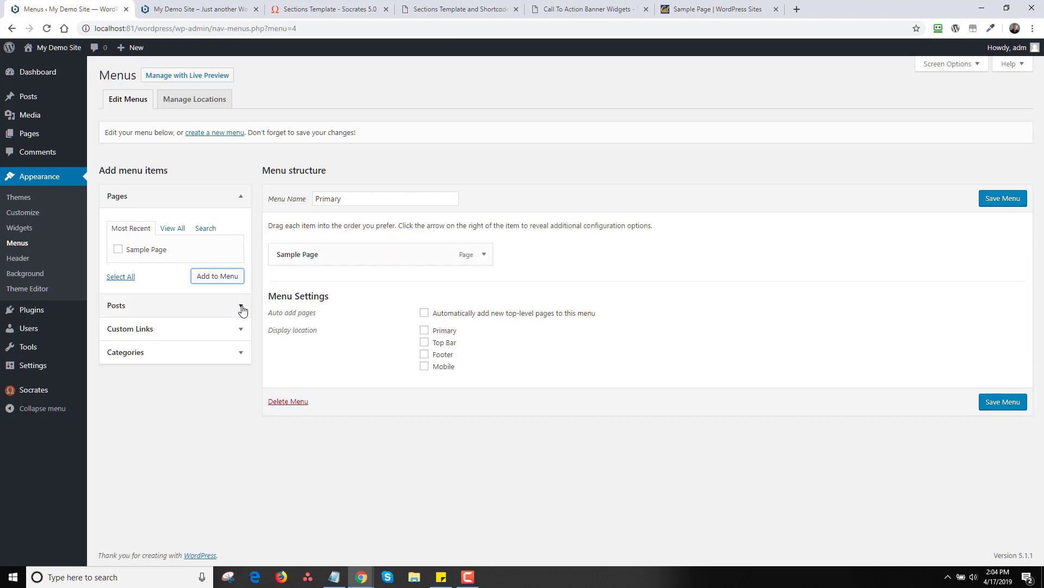
left_click(426, 331)
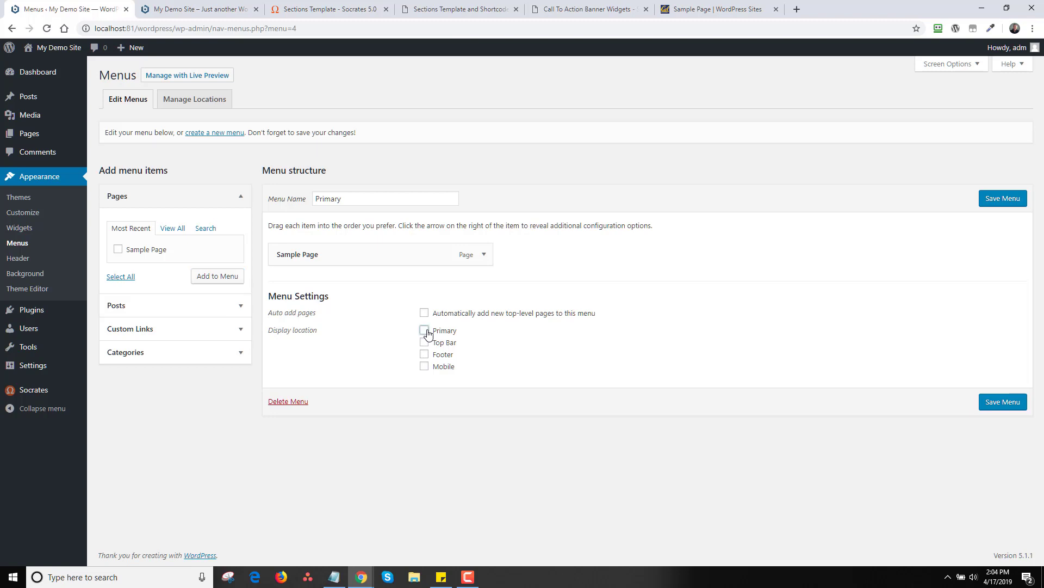
left_click(1010, 403)
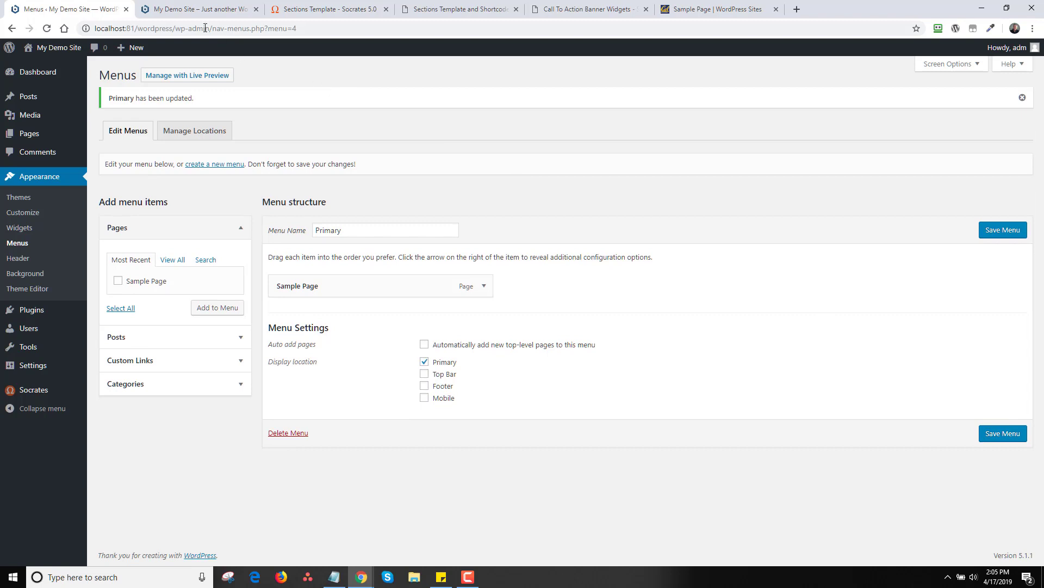
left_click(192, 10)
left_click(47, 30)
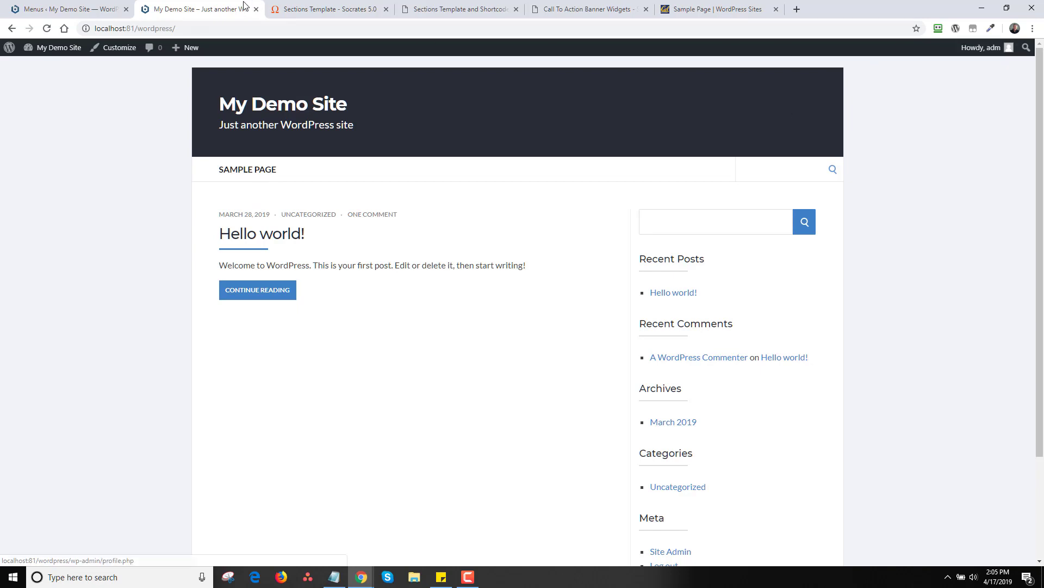
Also assign the menu to the Top Bar and Footer locations, save it, and check the reloaded front page's header and footer.
left_click(105, 16)
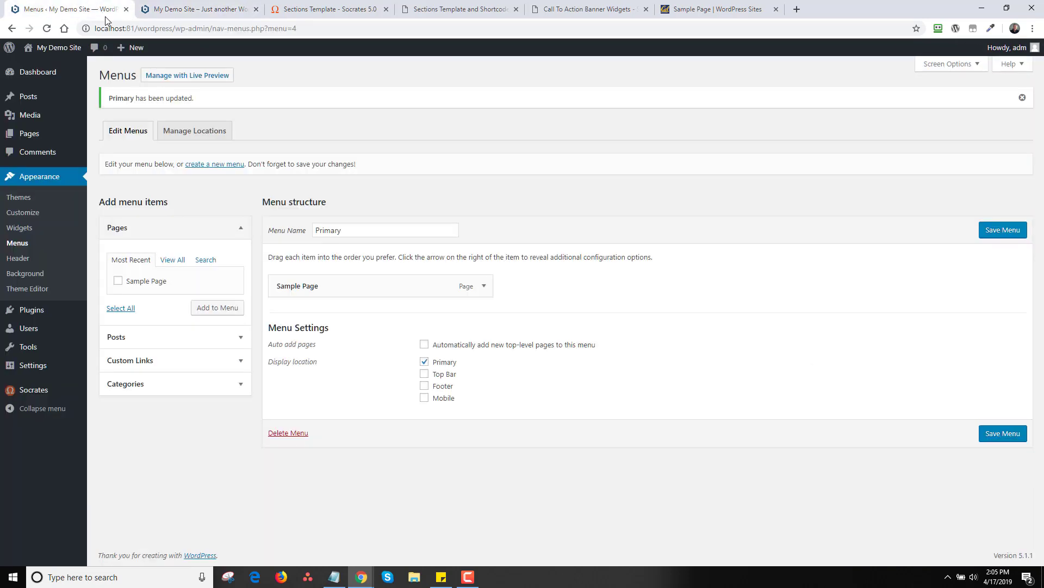
left_click(424, 374)
left_click(425, 386)
left_click(1003, 230)
left_click(209, 15)
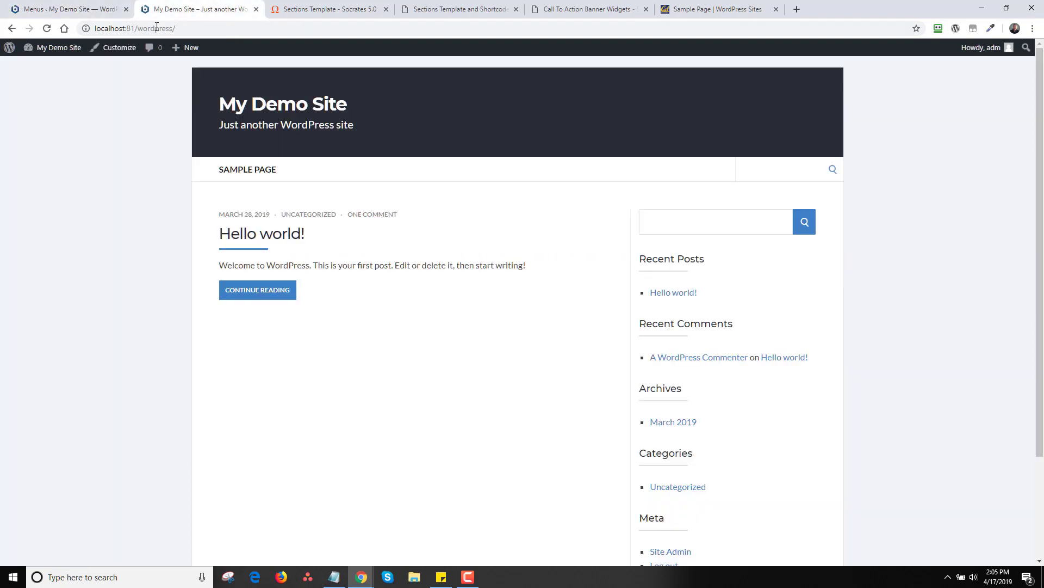
left_click(46, 29)
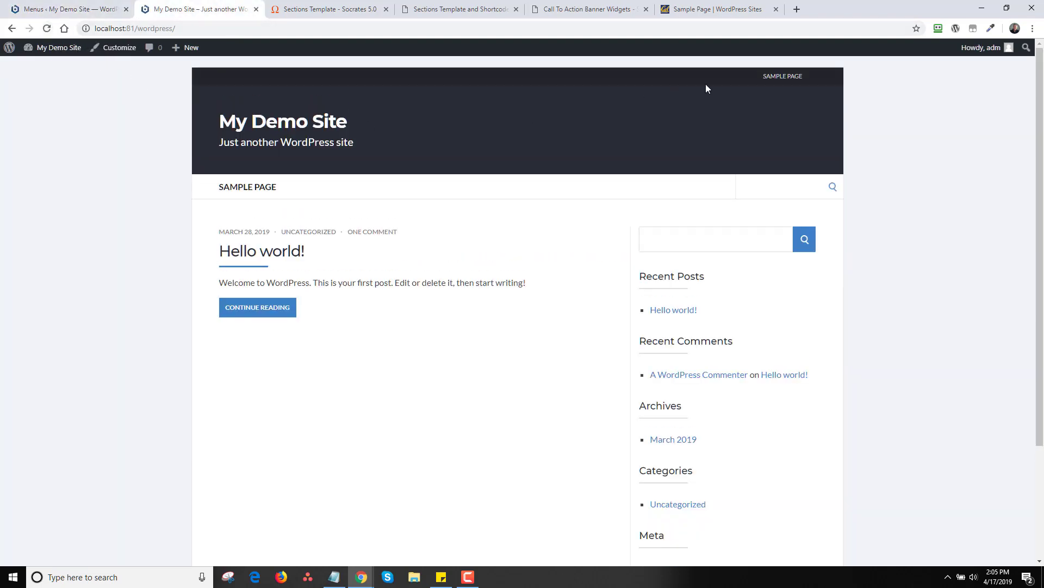
scroll(963, 479, "down", 3)
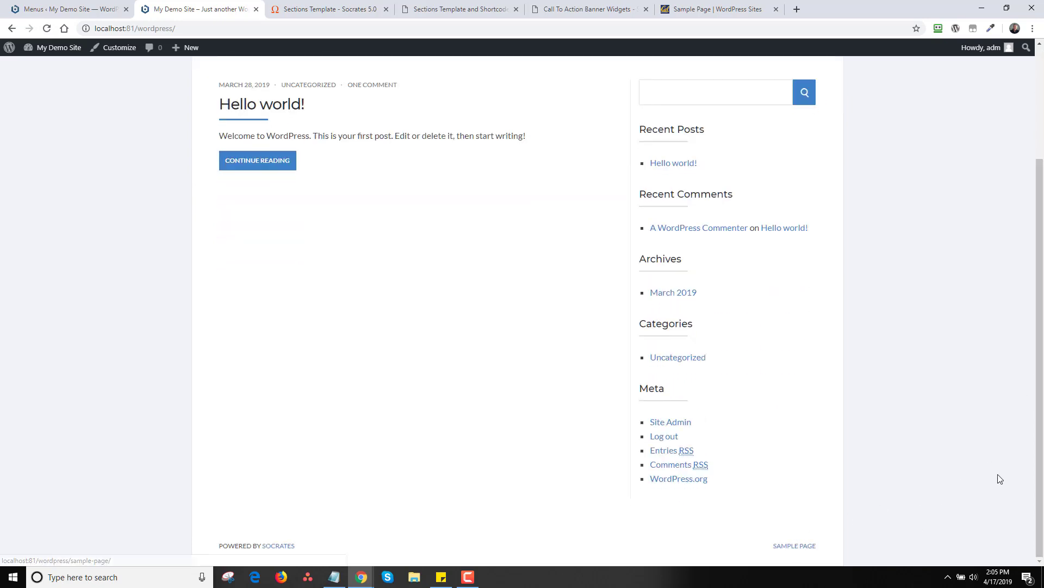
left_click_drag(1040, 471, 1042, 305)
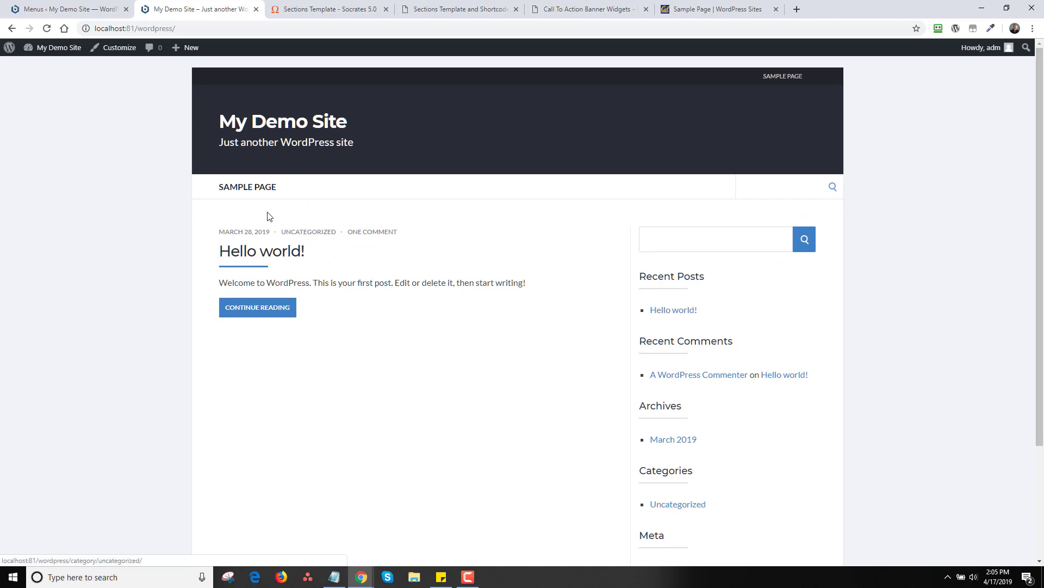
Rename the Uncategorized post category to General with the slug general, and check the change on the reloaded front page.
left_click(58, 16)
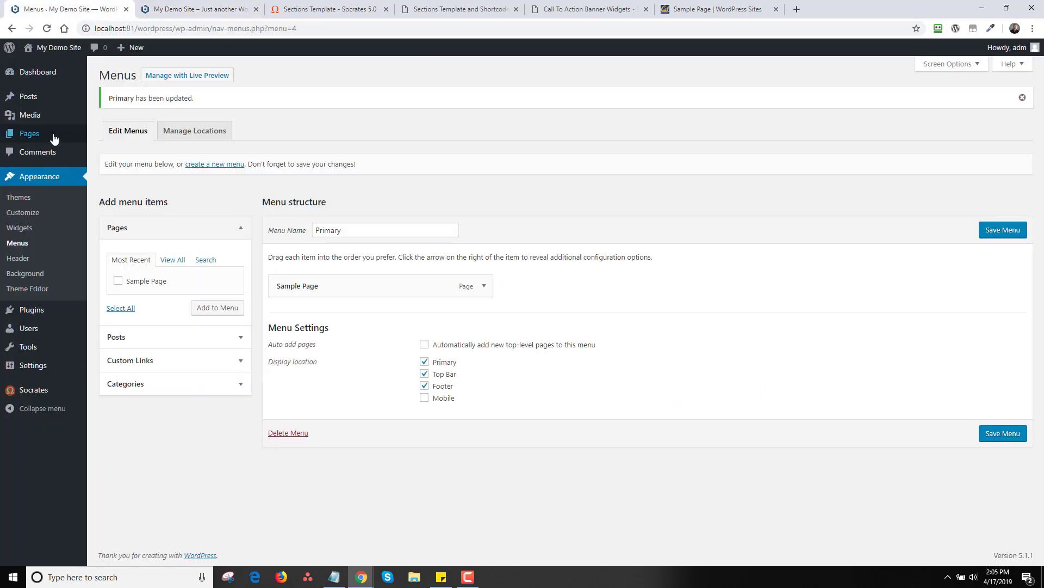
mouse_move(47, 95)
left_click(105, 132)
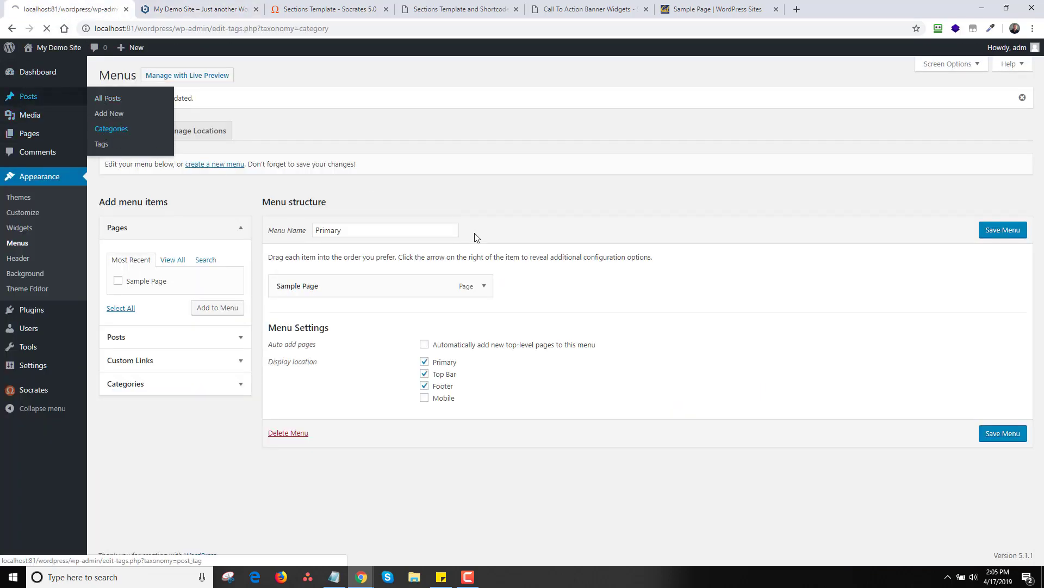
left_click(489, 170)
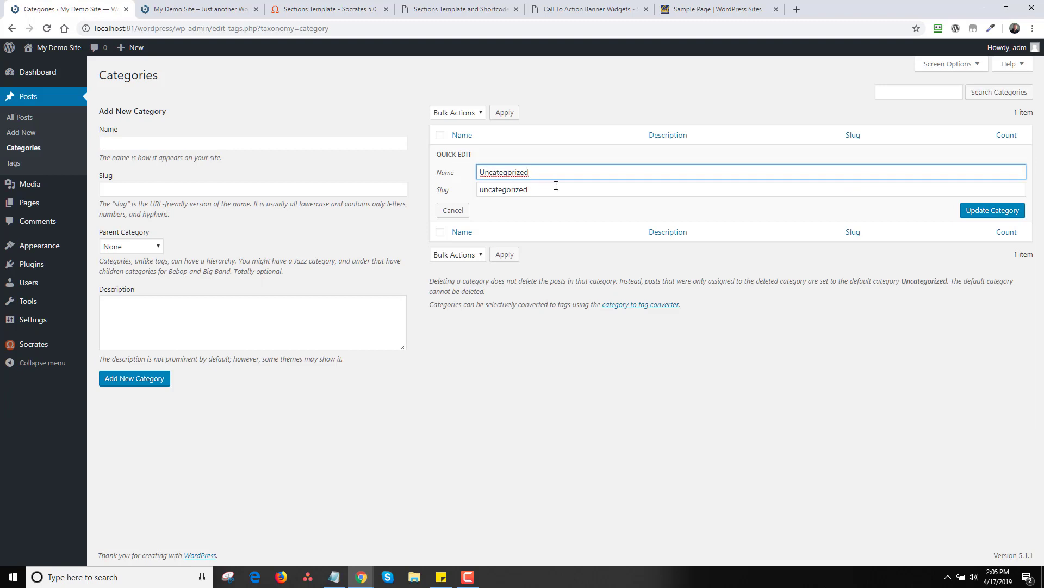
left_click_drag(541, 172, 473, 177)
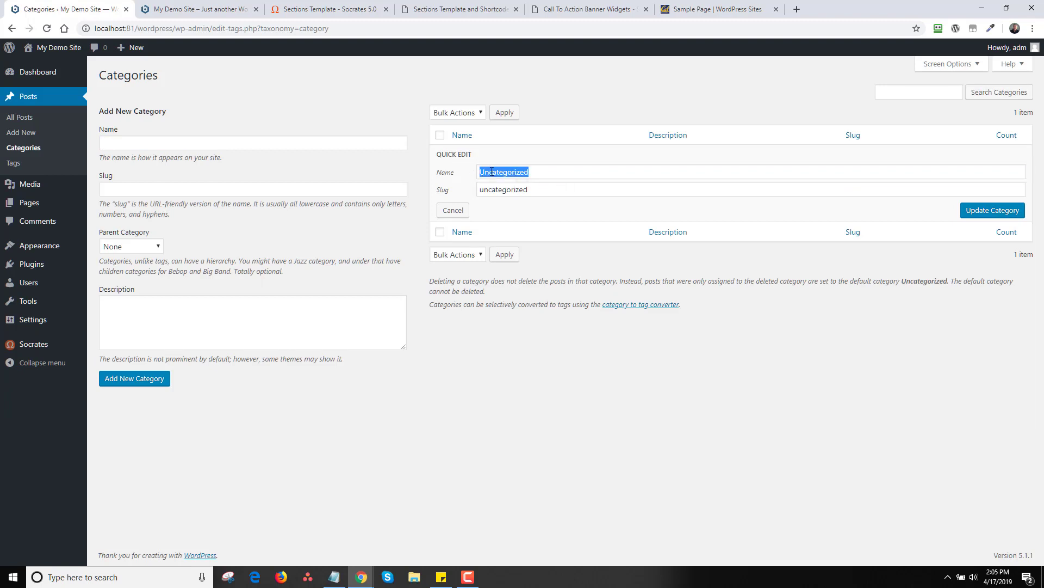
left_click(490, 171)
left_click_drag(548, 173, 465, 175)
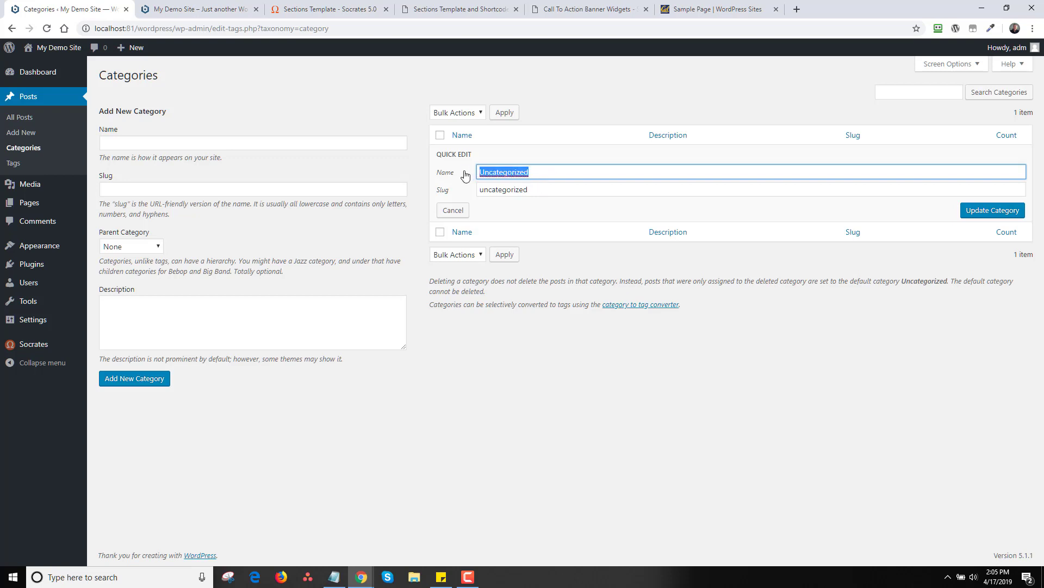
type("General")
key("Tab")
type("gene")
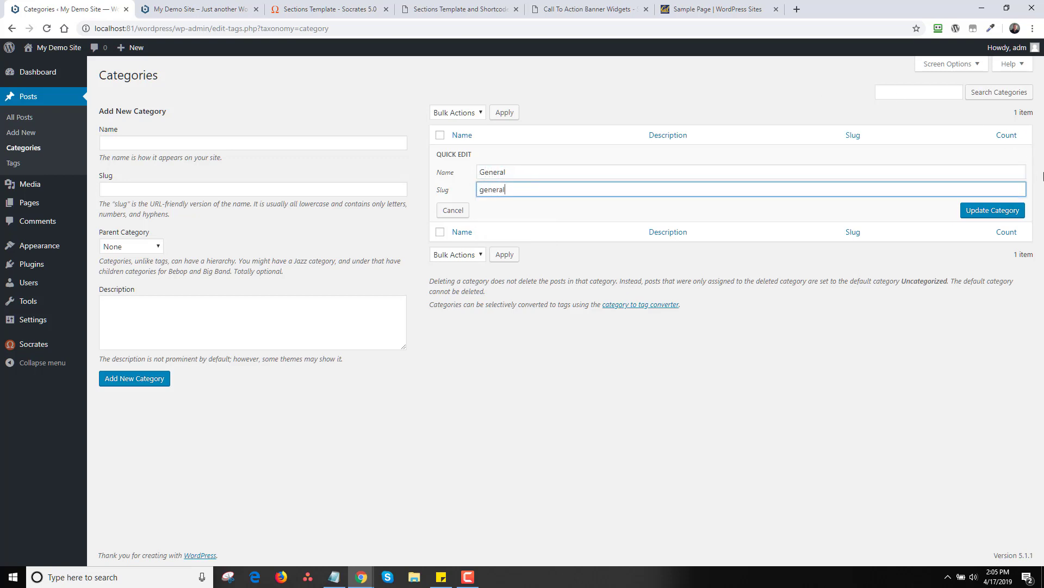
left_click(988, 216)
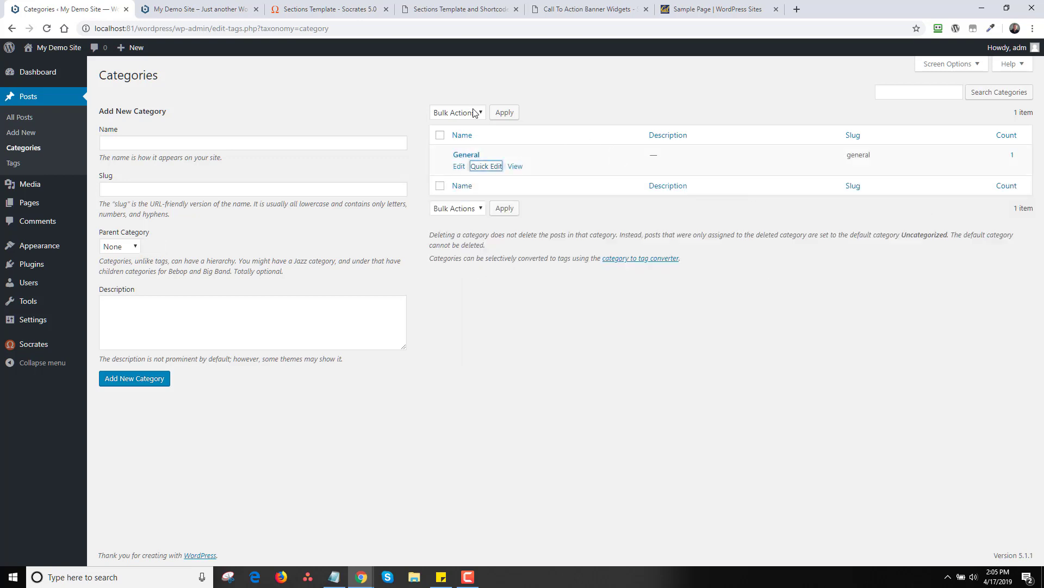
left_click(205, 9)
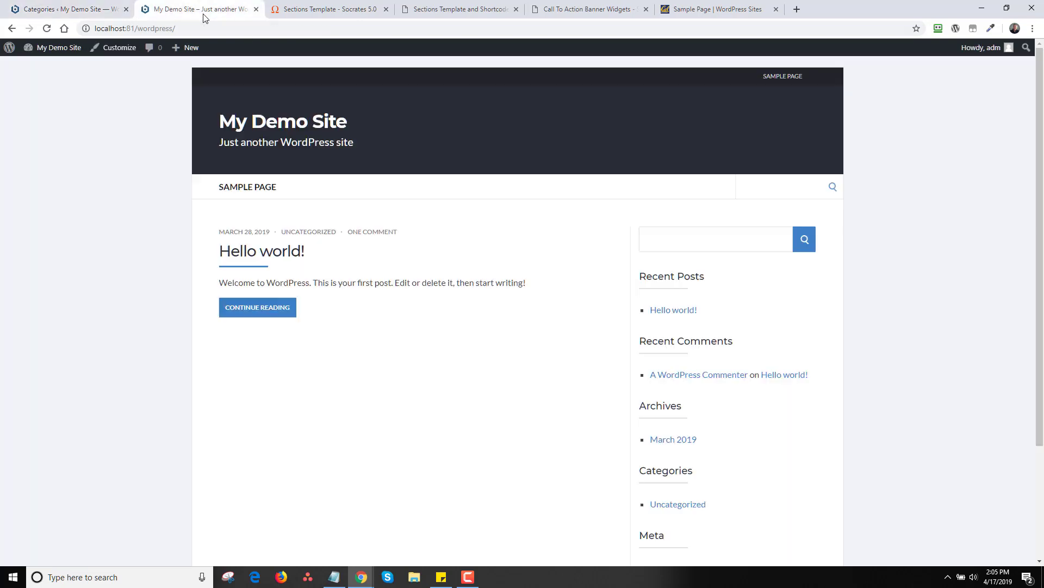
left_click(46, 28)
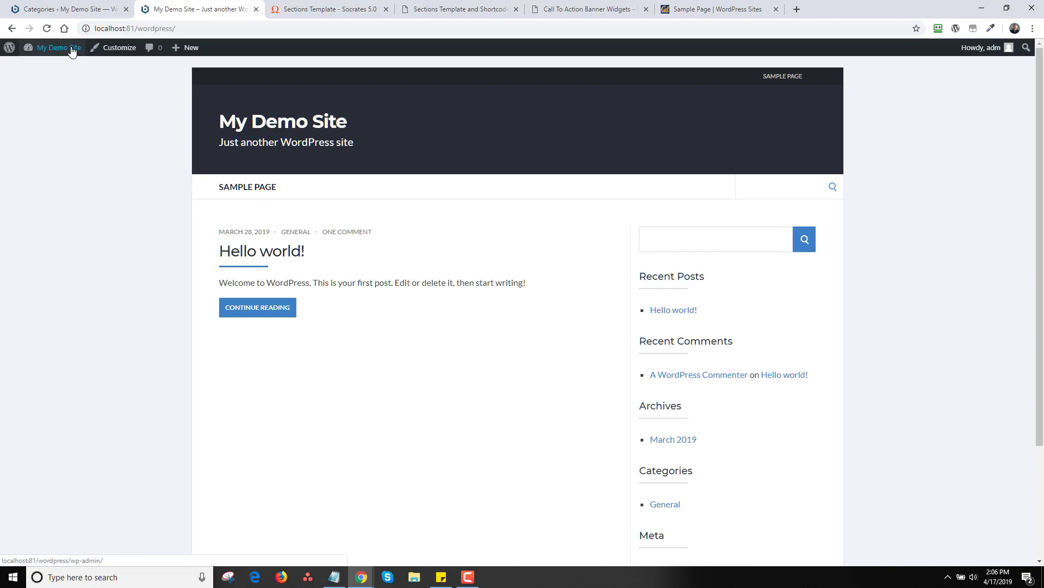
Start a new page in the site's admin area and title it Home Page.
left_click(64, 10)
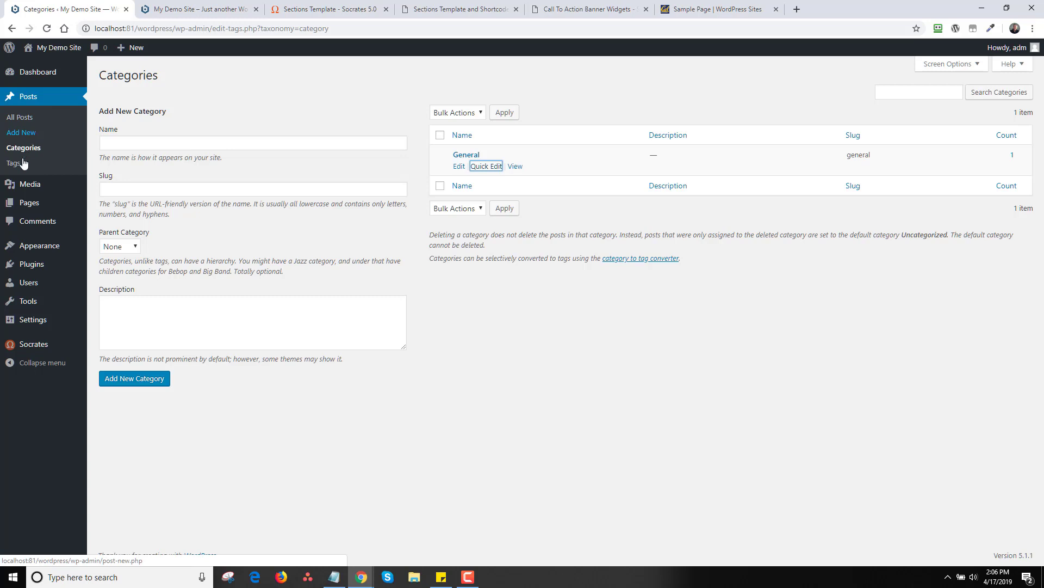
mouse_move(31, 206)
left_click(106, 220)
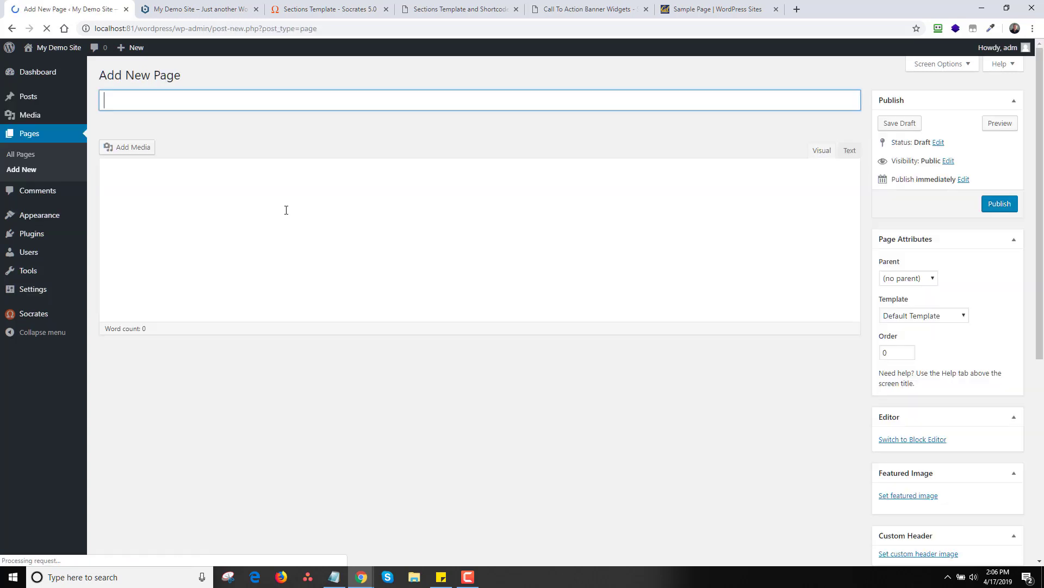
type("Home Page")
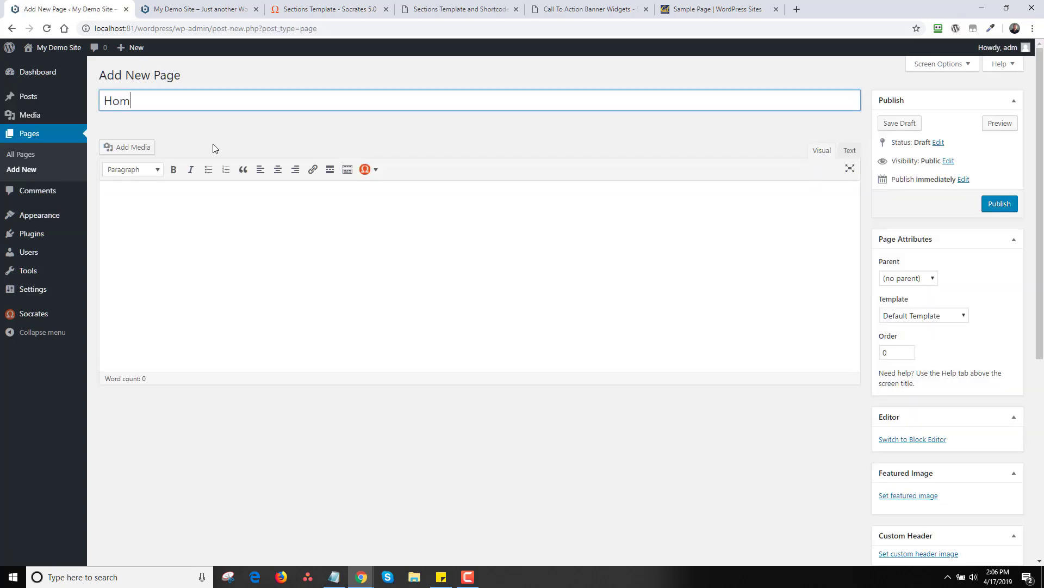
Insert the Socrates Lorem Content placeholder text into the page body and publish the page.
left_click(288, 215)
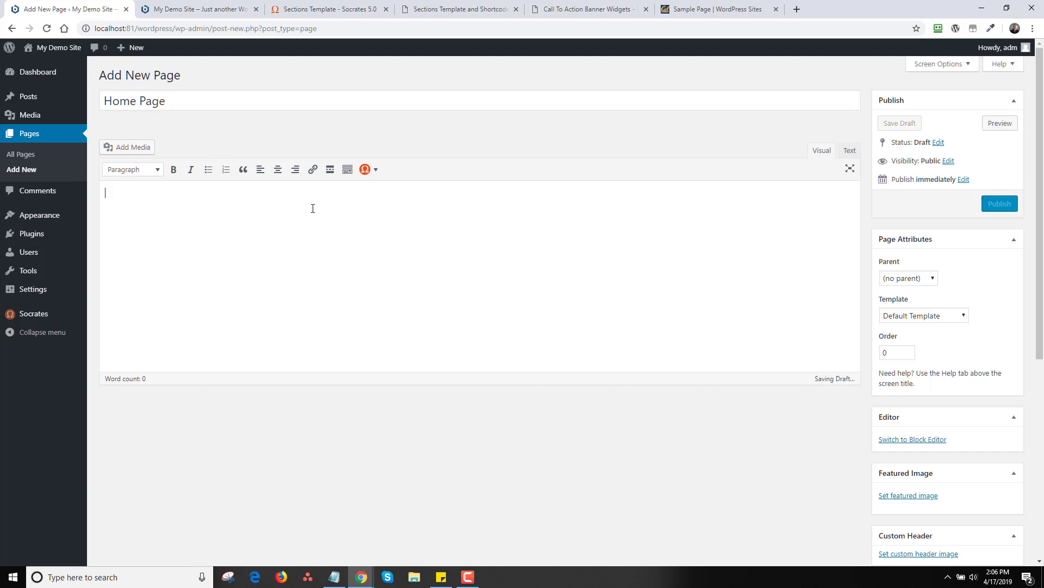
left_click(366, 170)
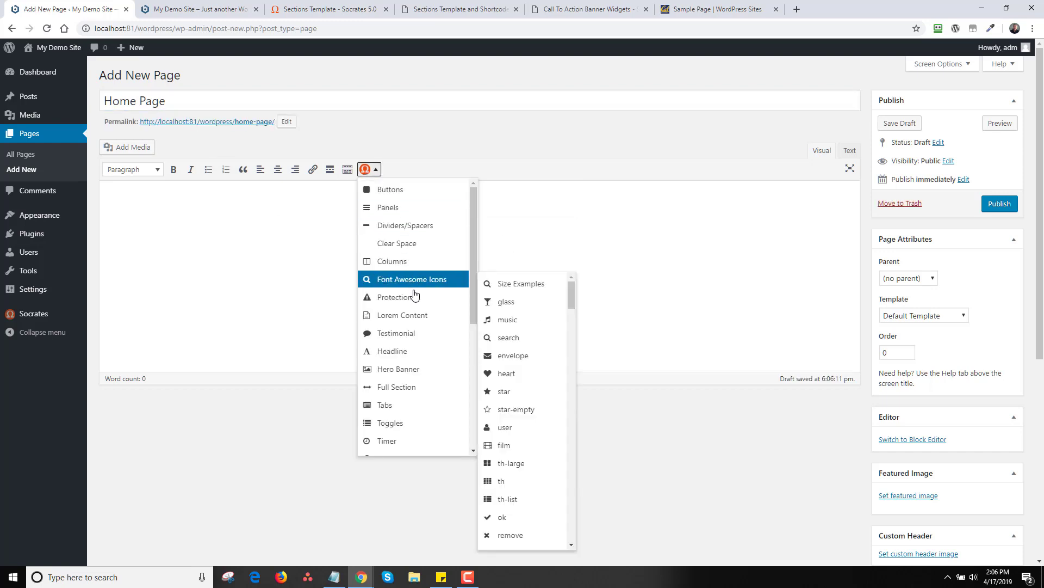
left_click(414, 316)
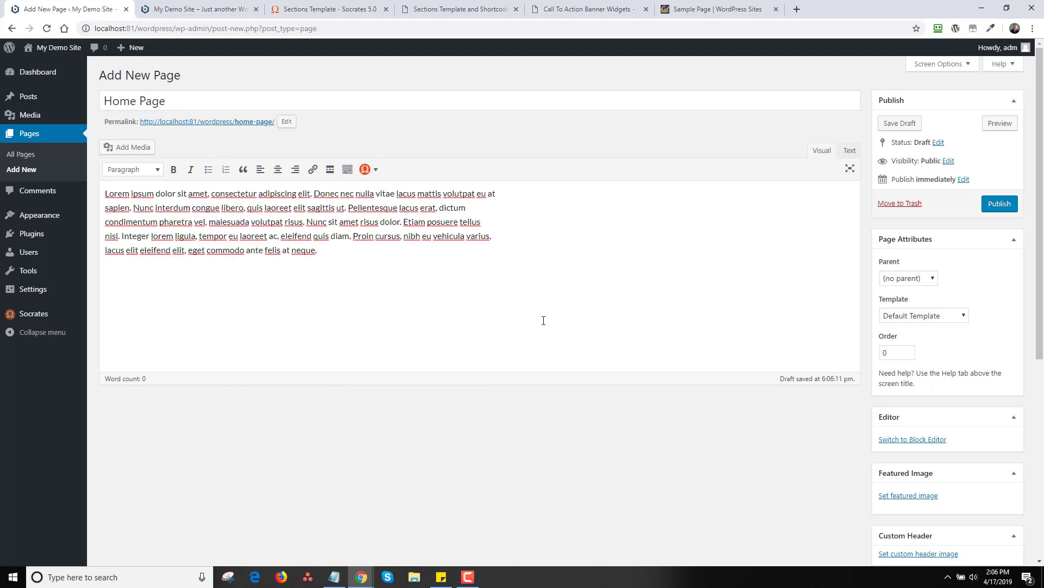
left_click(1006, 205)
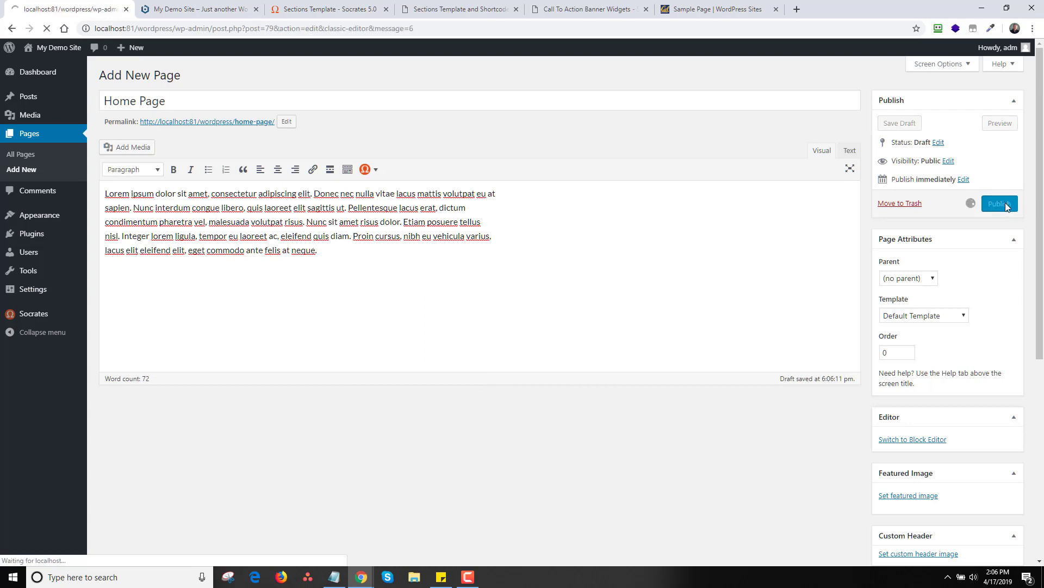
Create a new page titled Blog without body content and publish it.
left_click(174, 75)
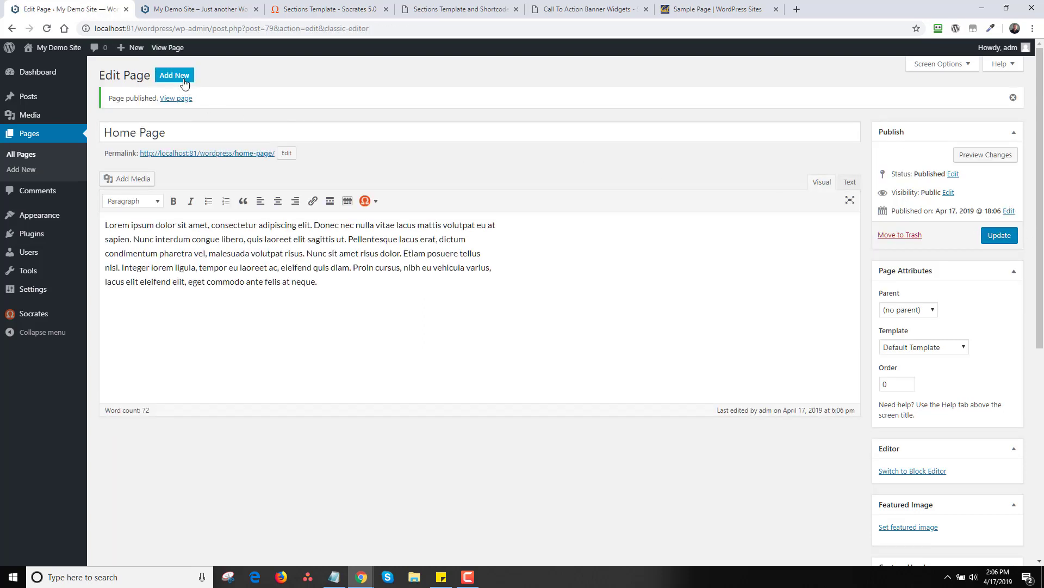
type("Blog")
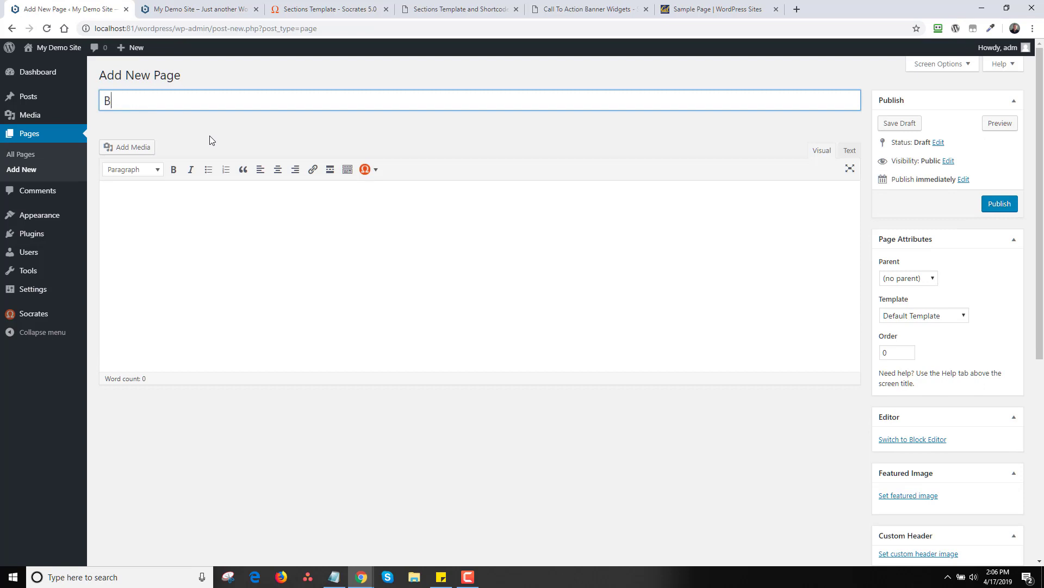
left_click(998, 205)
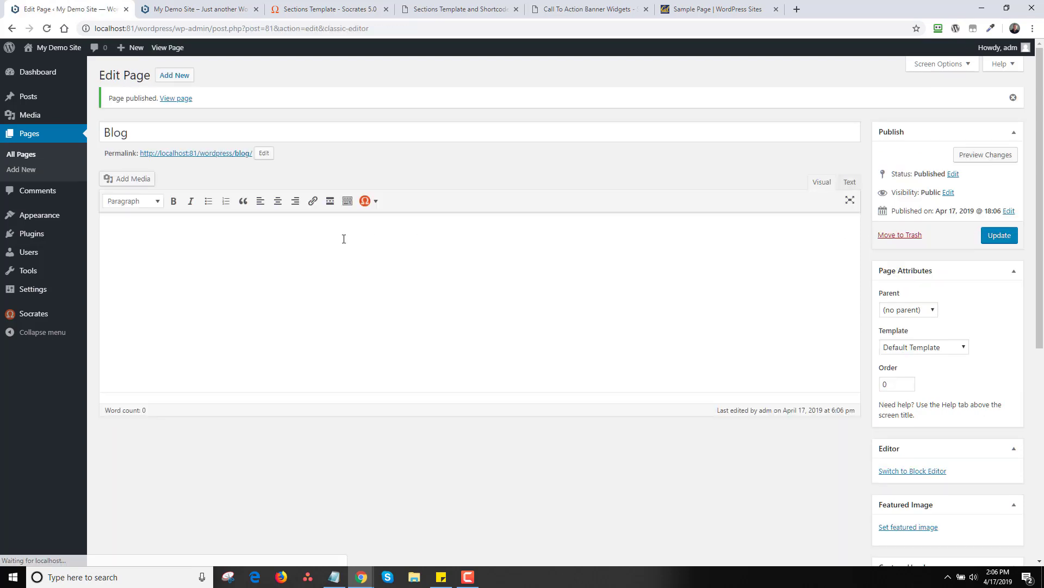
In the reading settings, use a static homepage with Home Page and Blog as the posts page, save, and check the reloaded front page.
mouse_move(39, 298)
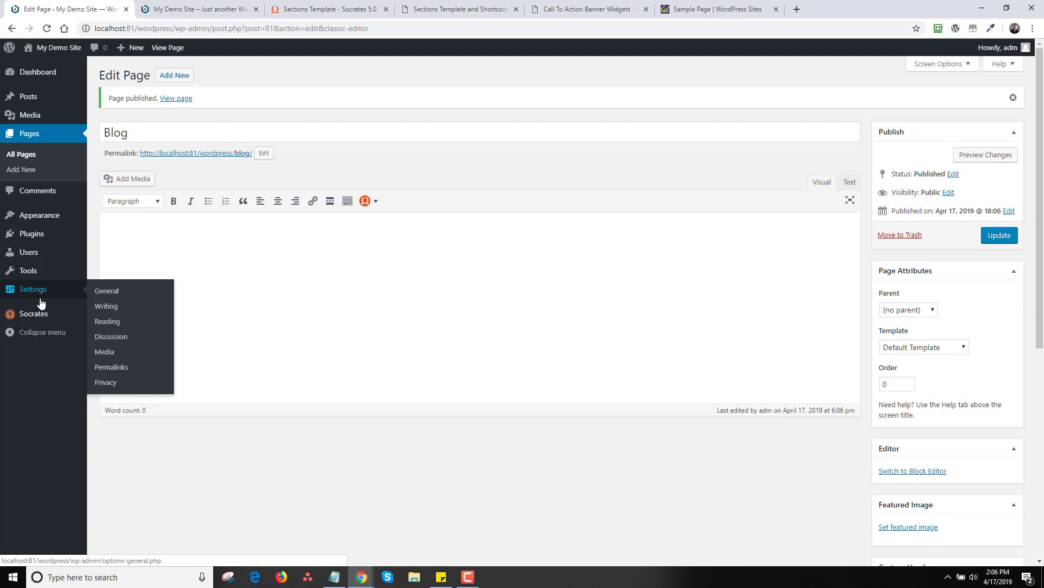
left_click(97, 323)
left_click(223, 125)
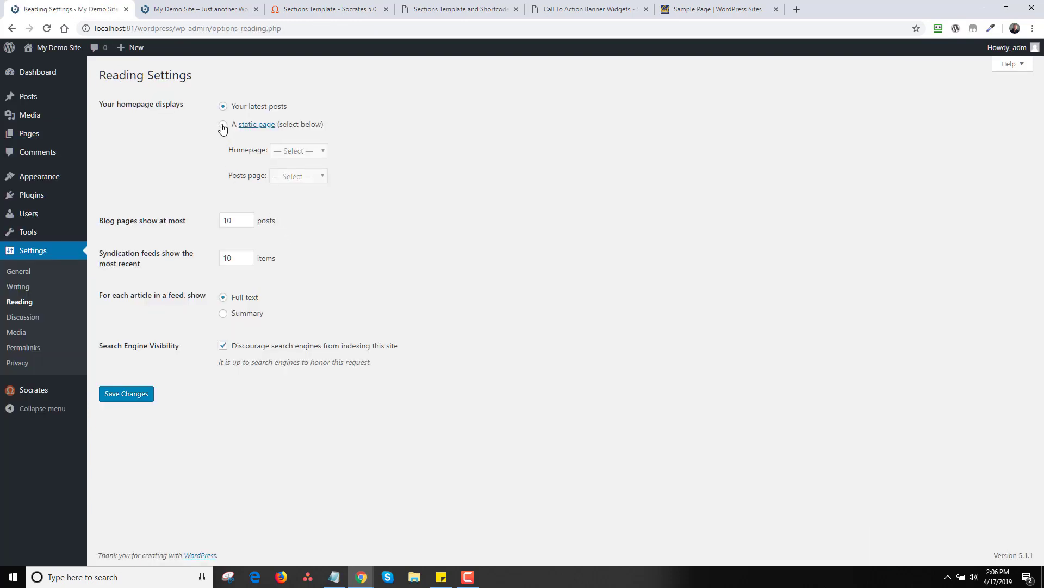
left_click(294, 153)
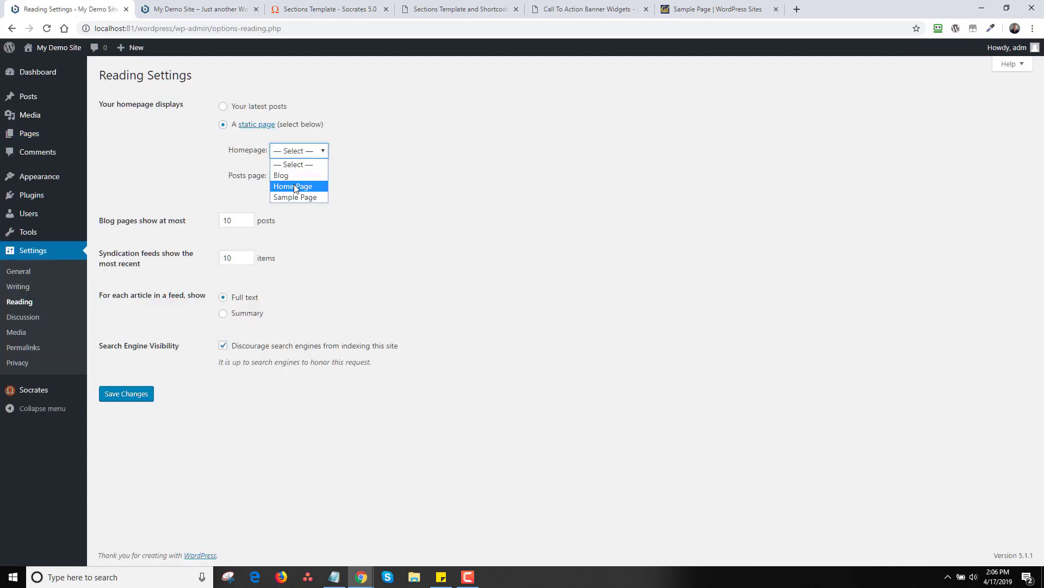
left_click(296, 187)
left_click(287, 178)
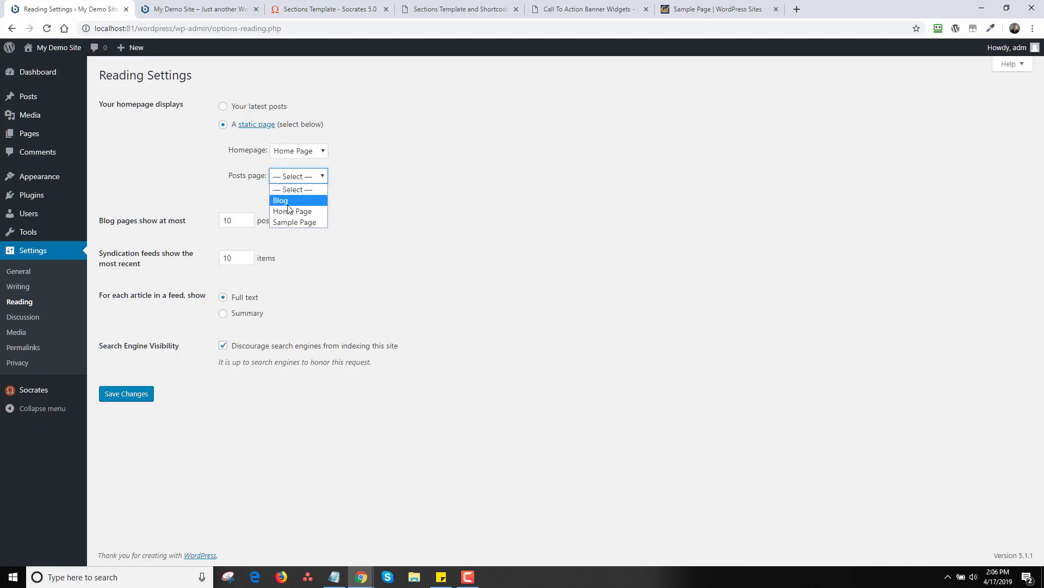
left_click(289, 202)
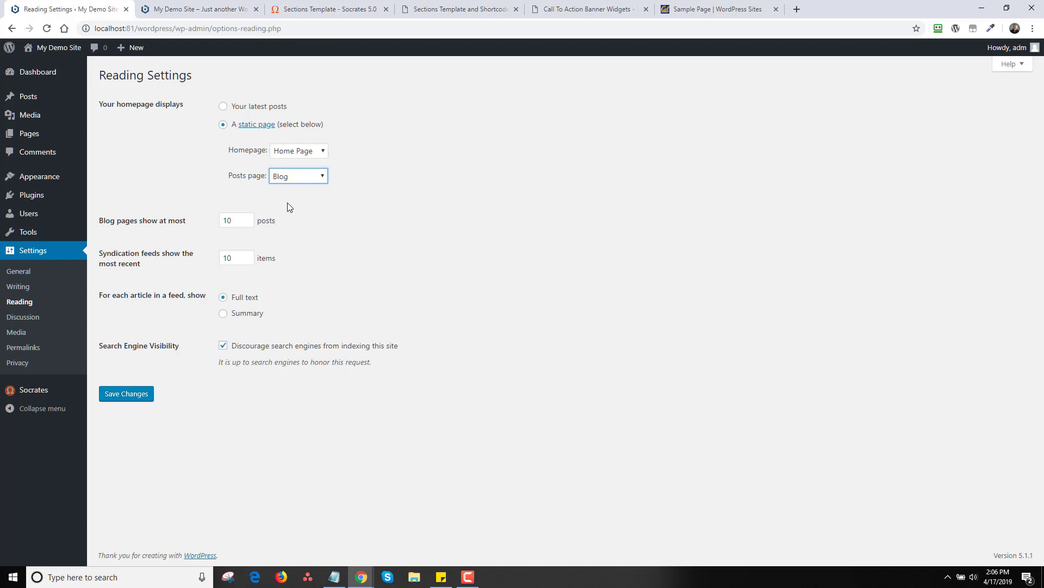
left_click(121, 399)
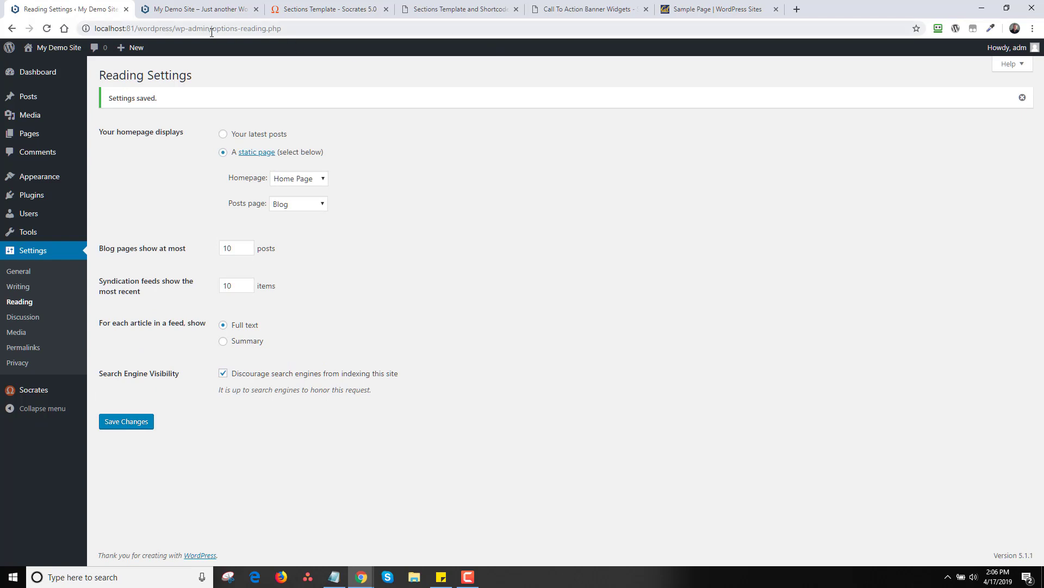
left_click(199, 10)
left_click(47, 30)
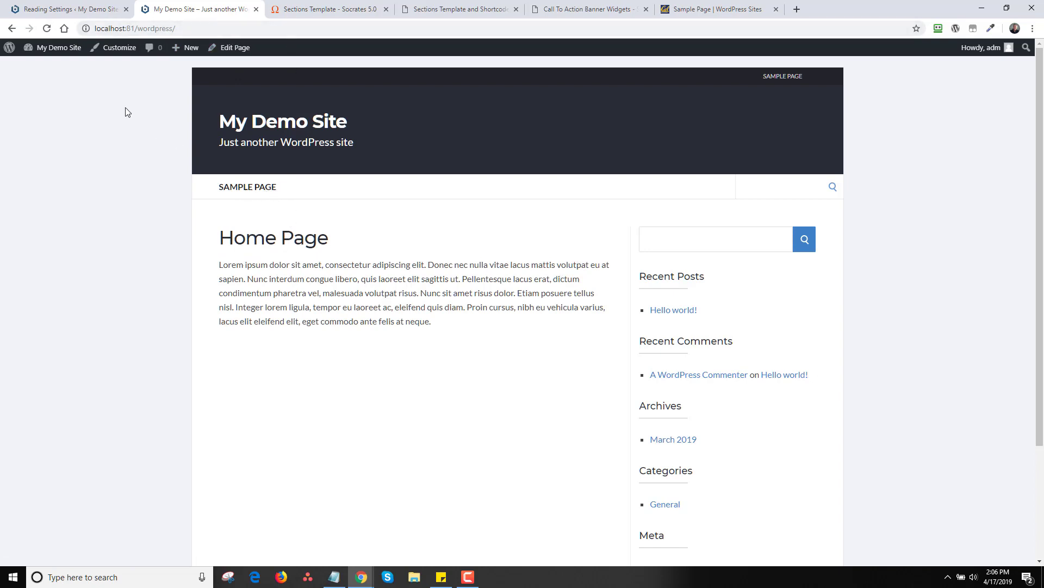
Add the Blog page to the Primary menu and save the menu.
left_click(74, 10)
mouse_move(49, 177)
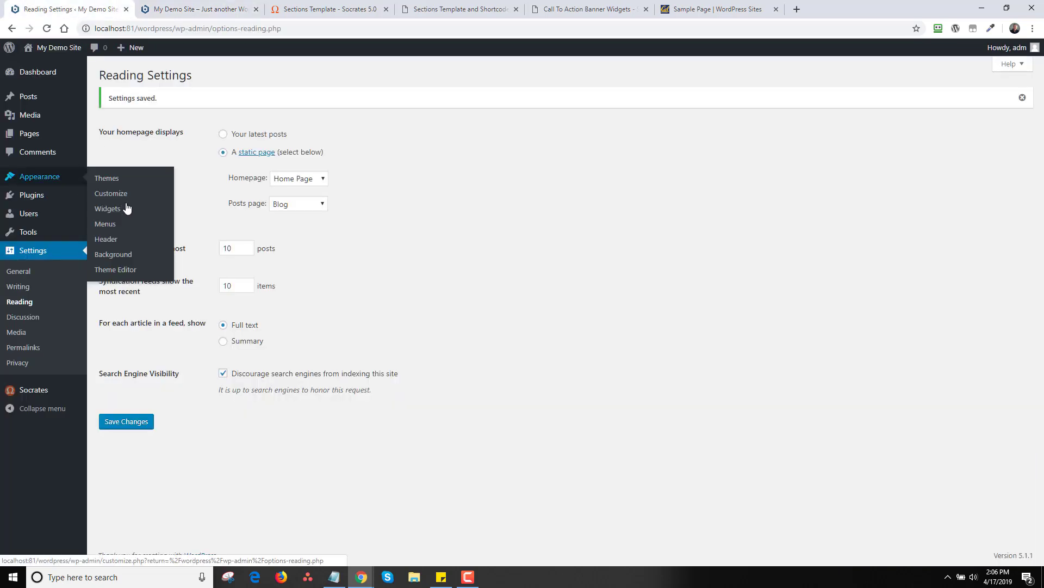
left_click(109, 223)
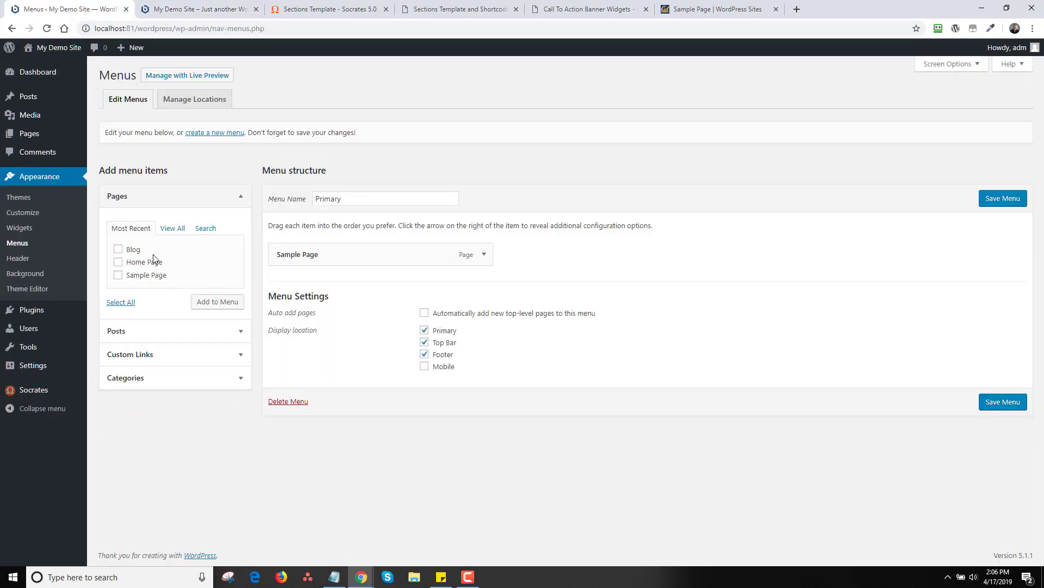
left_click(118, 249)
left_click(216, 301)
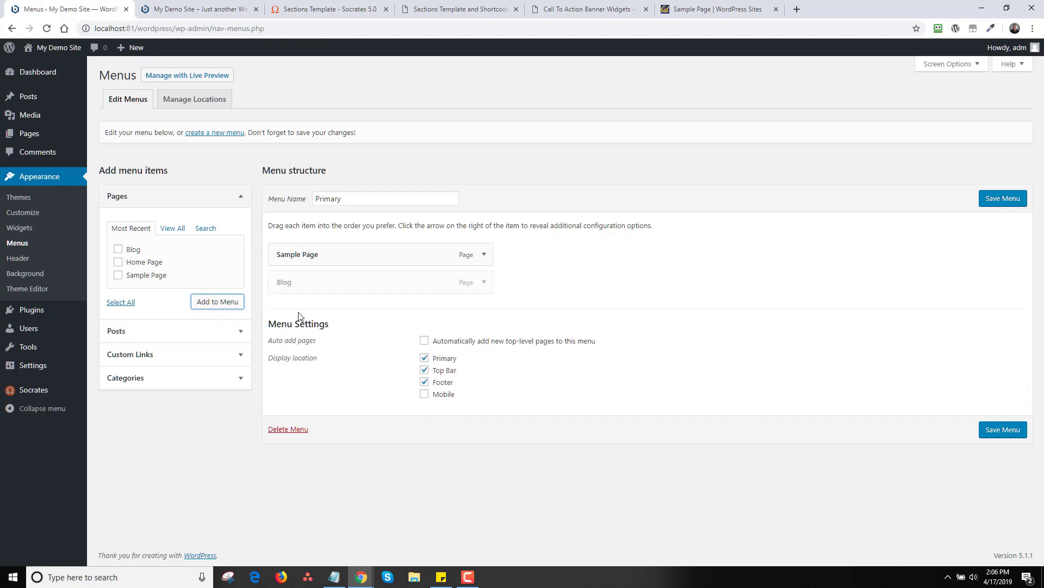
left_click(1007, 429)
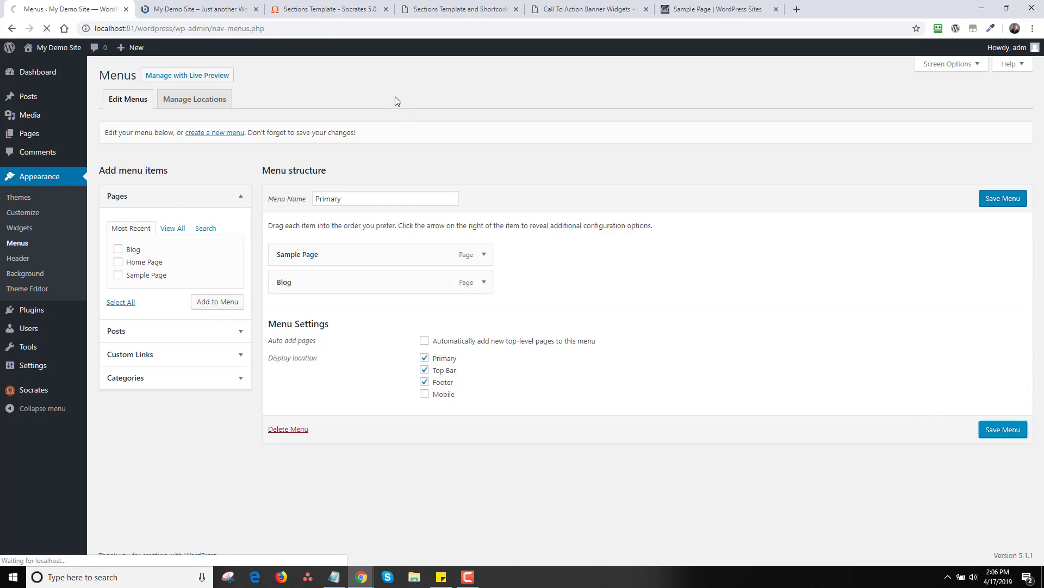
Reload the front page and test its navigation by visiting Blog, Sample Page and the site title's home link.
left_click(222, 17)
left_click(47, 28)
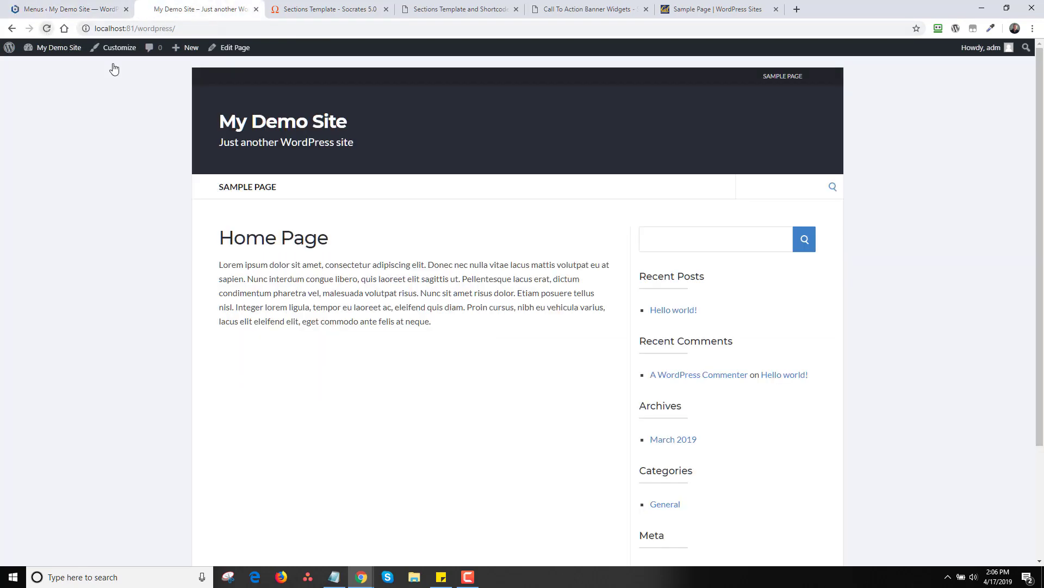
left_click(301, 187)
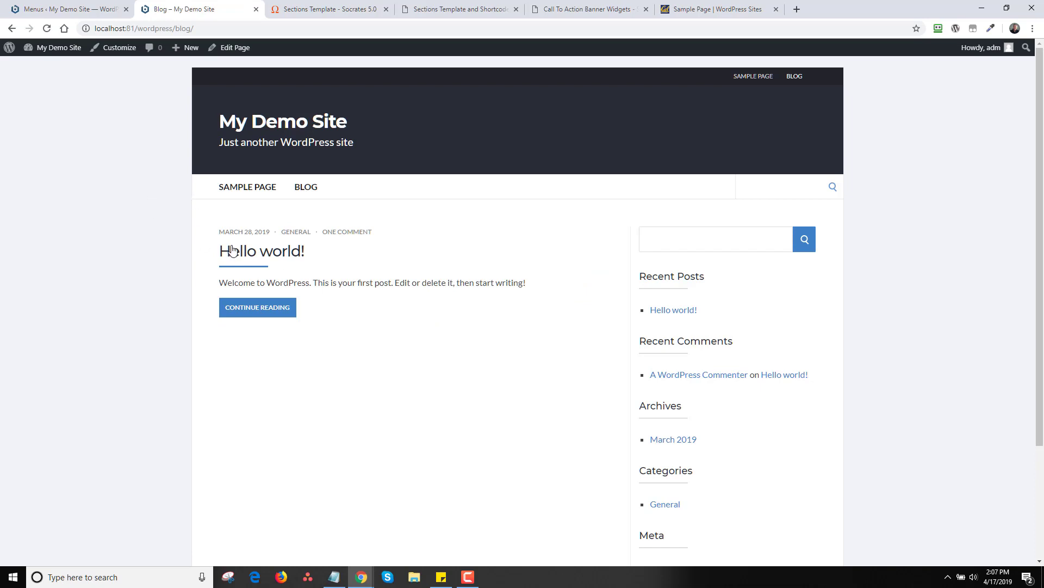
left_click(272, 189)
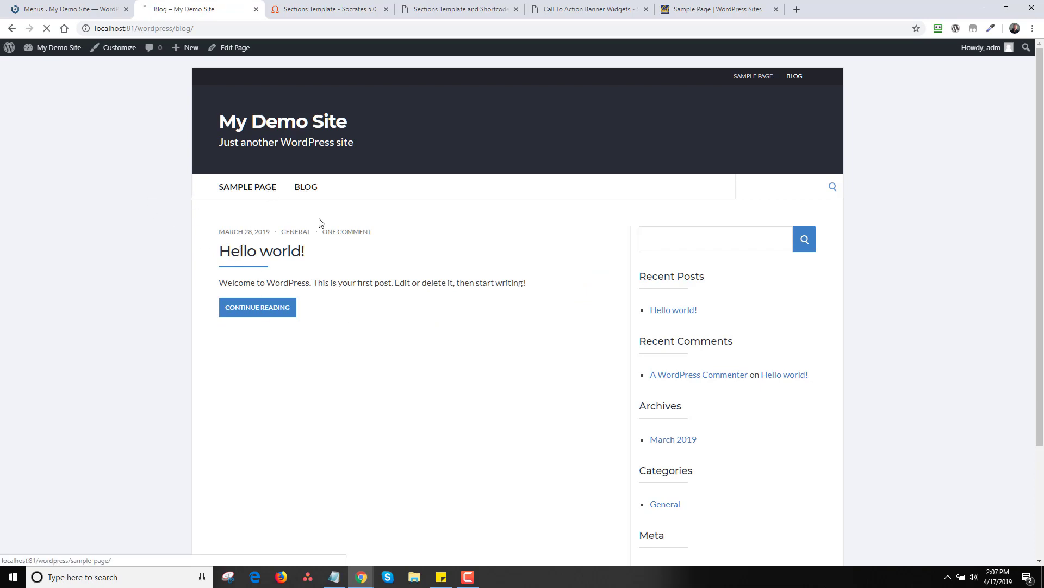
left_click(285, 124)
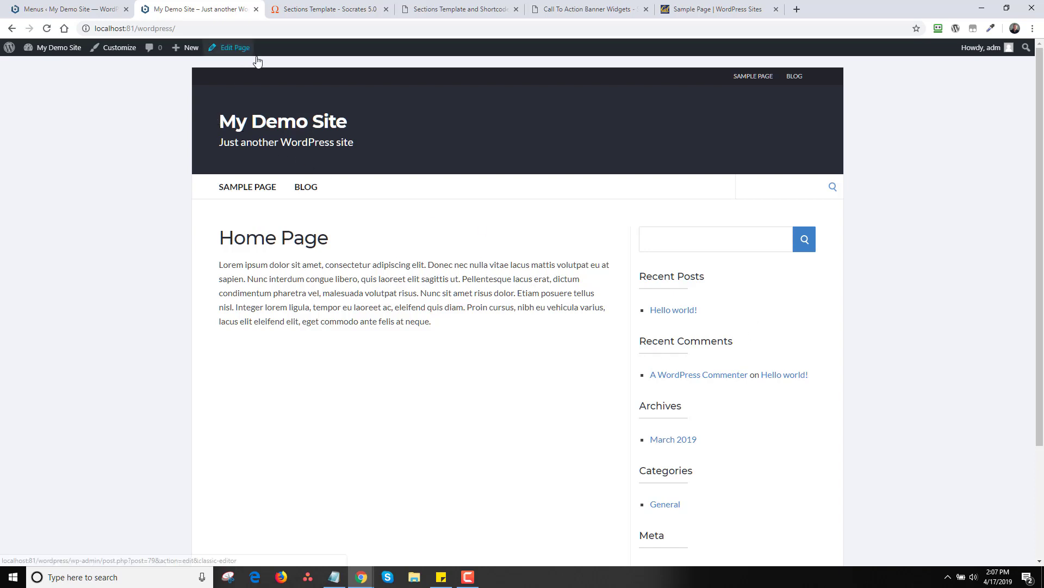
Change the Home Page's template to Full Width, update the page and view it on the site.
left_click(235, 49)
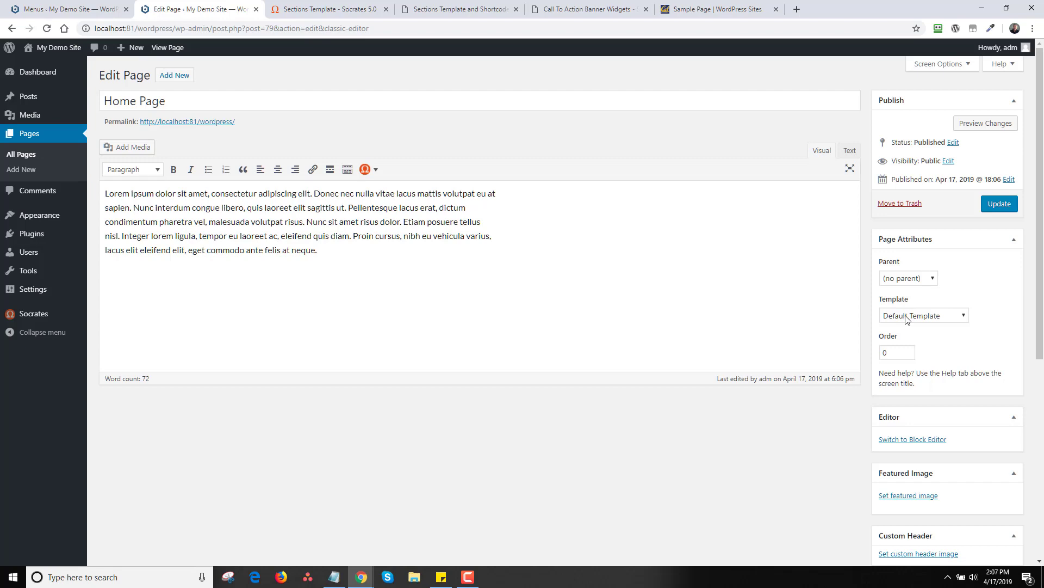
left_click(924, 316)
left_click(906, 334)
left_click(995, 206)
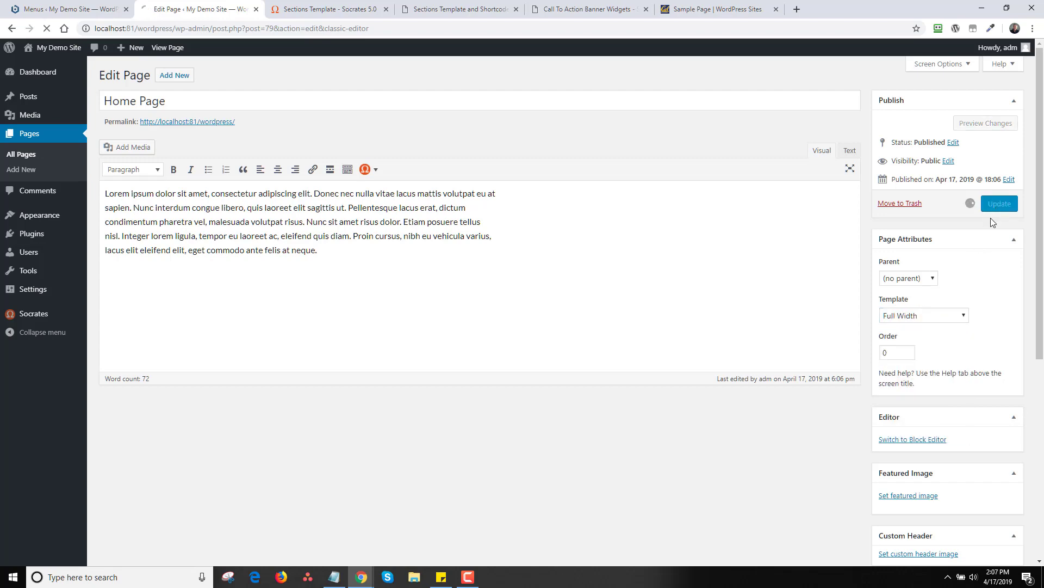
left_click(224, 154)
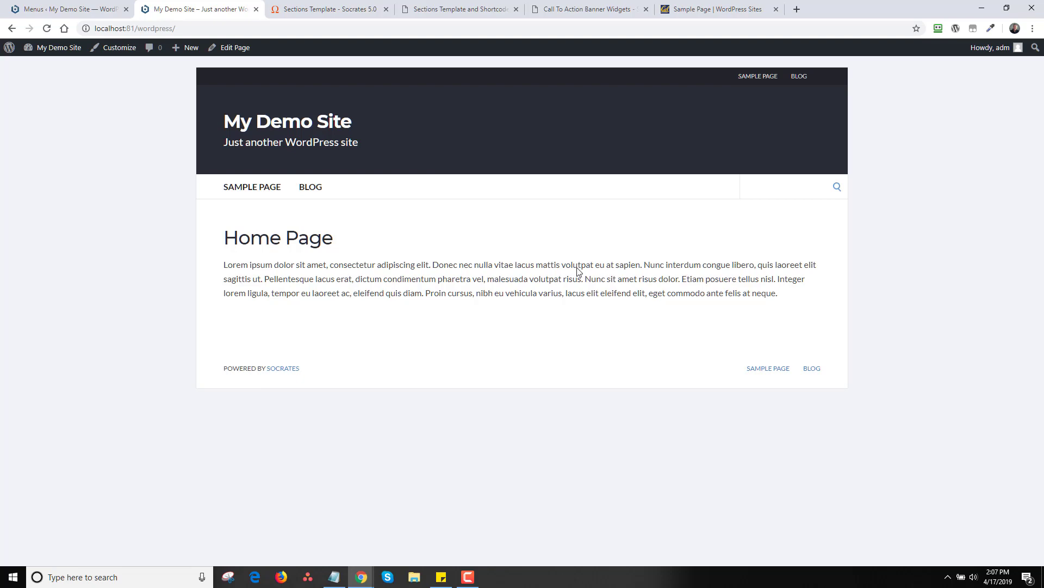
Review the Sections Template demo's checklist section, and insert the Socrates 1/2 | 1/2 columns shortcode below the Home Page's placeholder text.
left_click(325, 10)
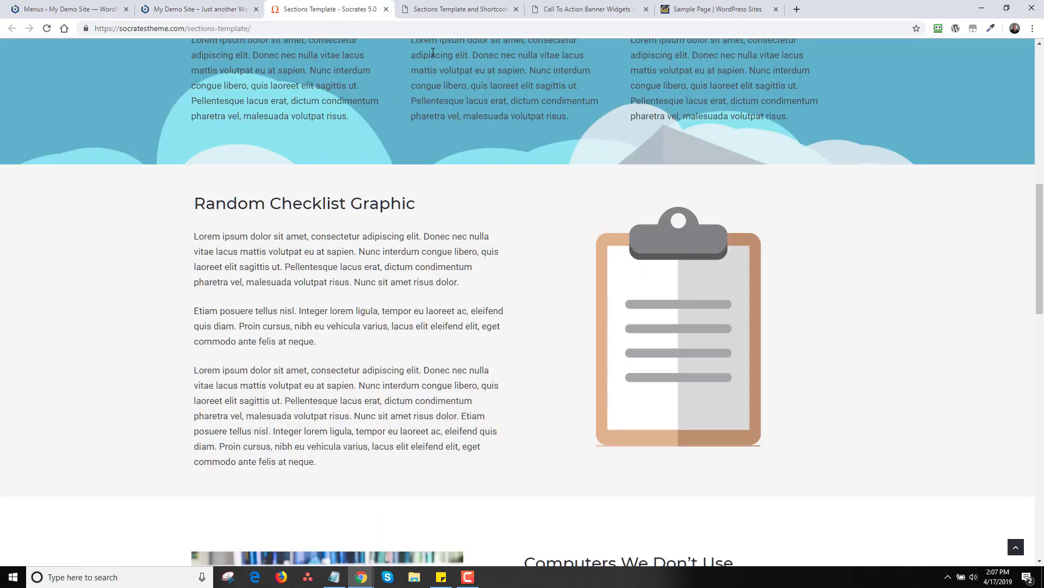
mouse_move(1043, 324)
left_mouse_down()
mouse_move(1032, 109)
mouse_move(1043, 447)
mouse_move(1036, 265)
mouse_move(1037, 311)
left_mouse_up()
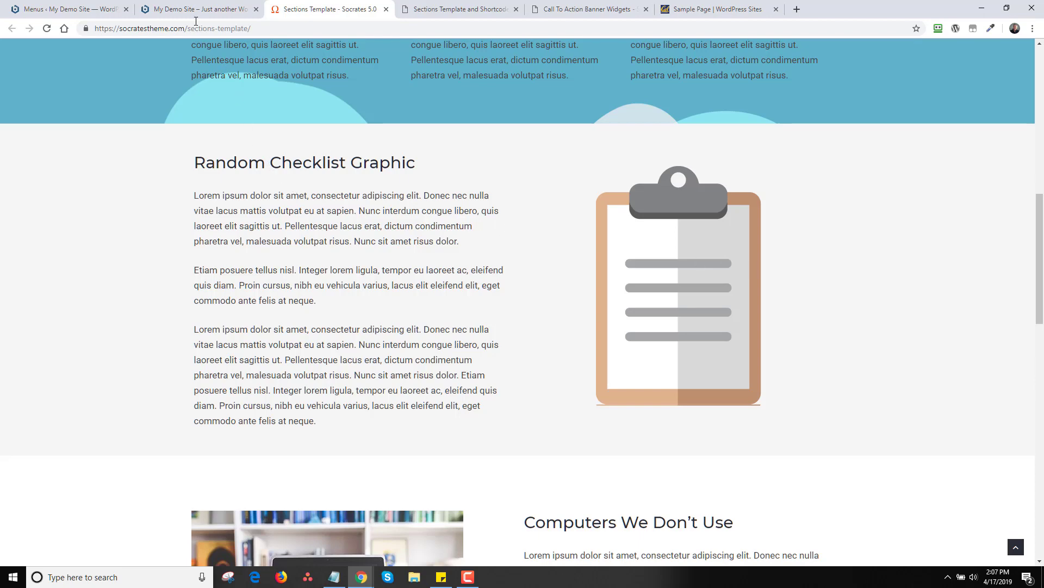
left_click(186, 9)
left_click(223, 47)
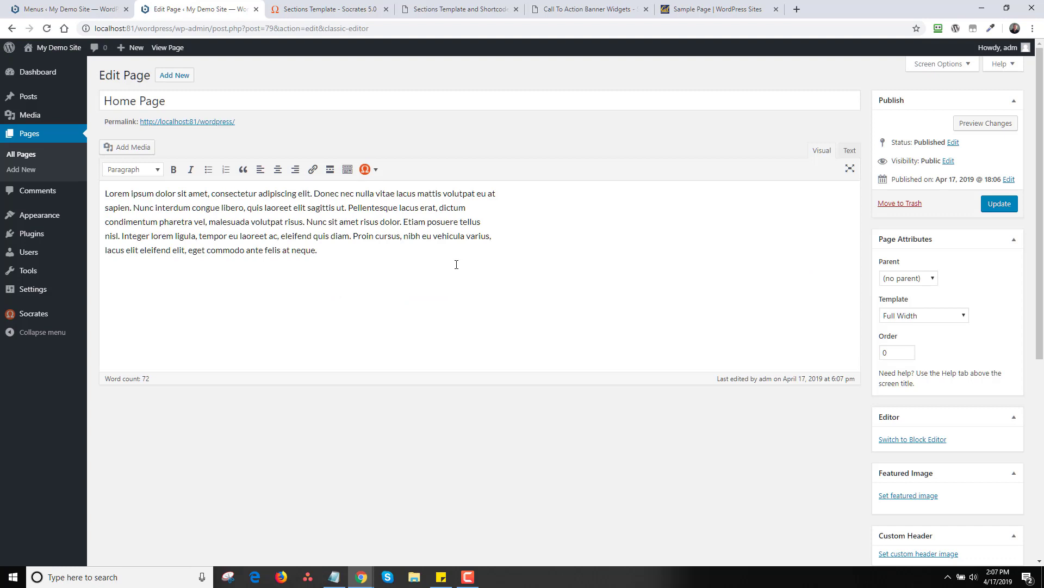
left_click(452, 263)
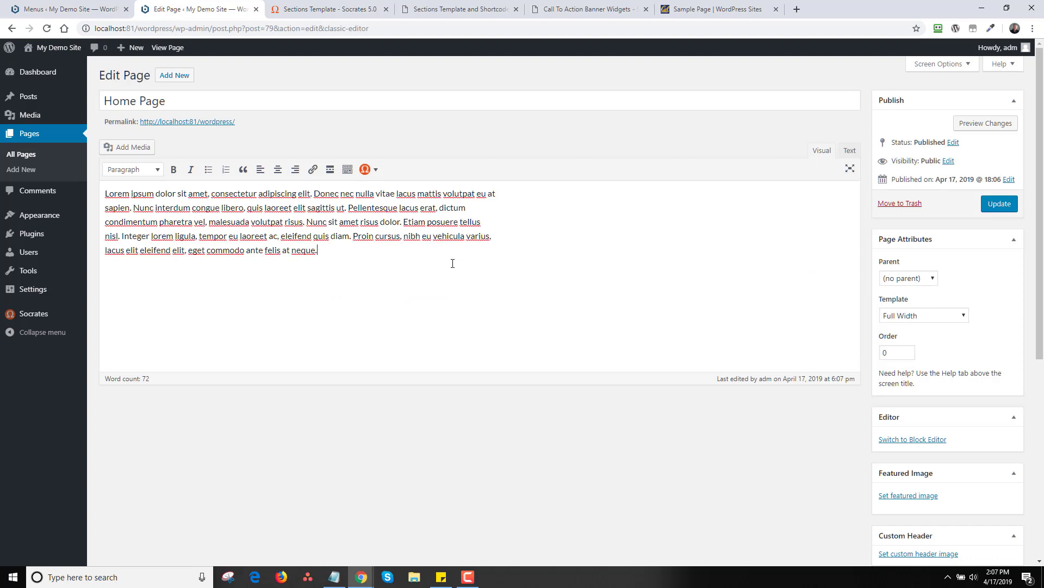
left_click(366, 169)
mouse_move(408, 262)
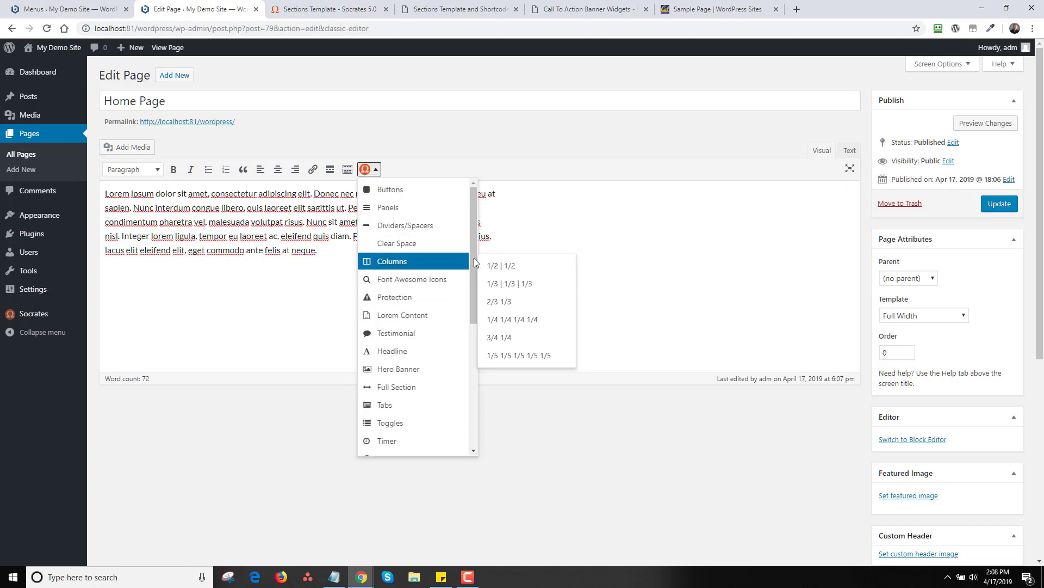
left_click(506, 266)
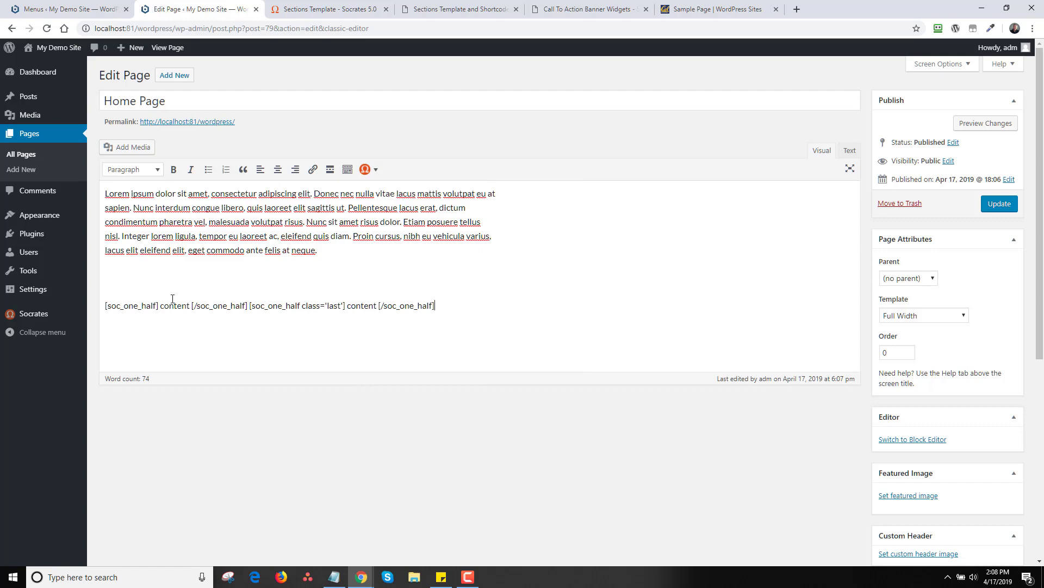
Replace the first half column's content with the Random Checklist Graphic heading and paragraphs copied from the Sections Template demo page.
left_click(335, 10)
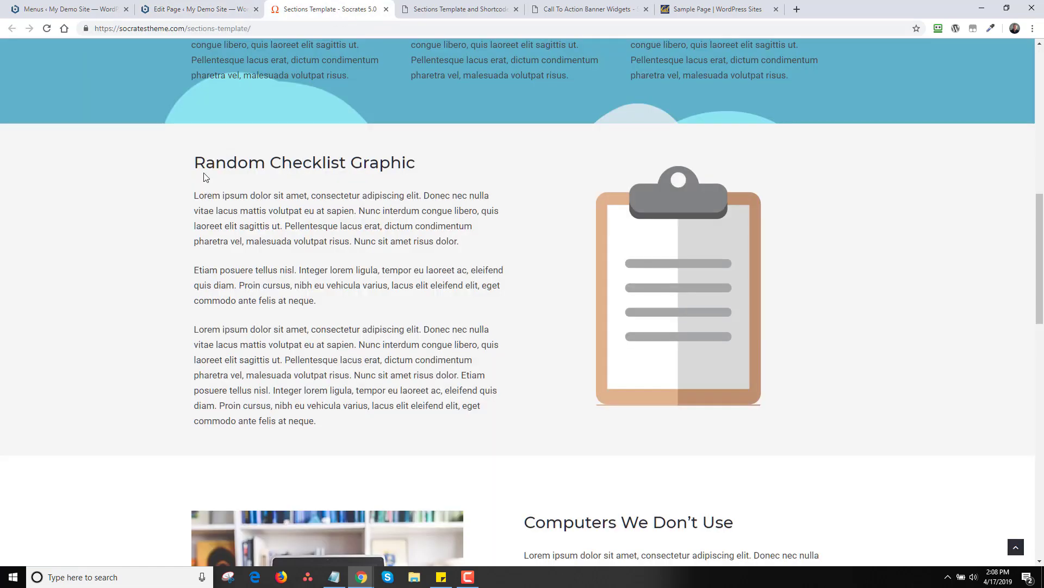
left_click_drag(197, 162, 346, 431)
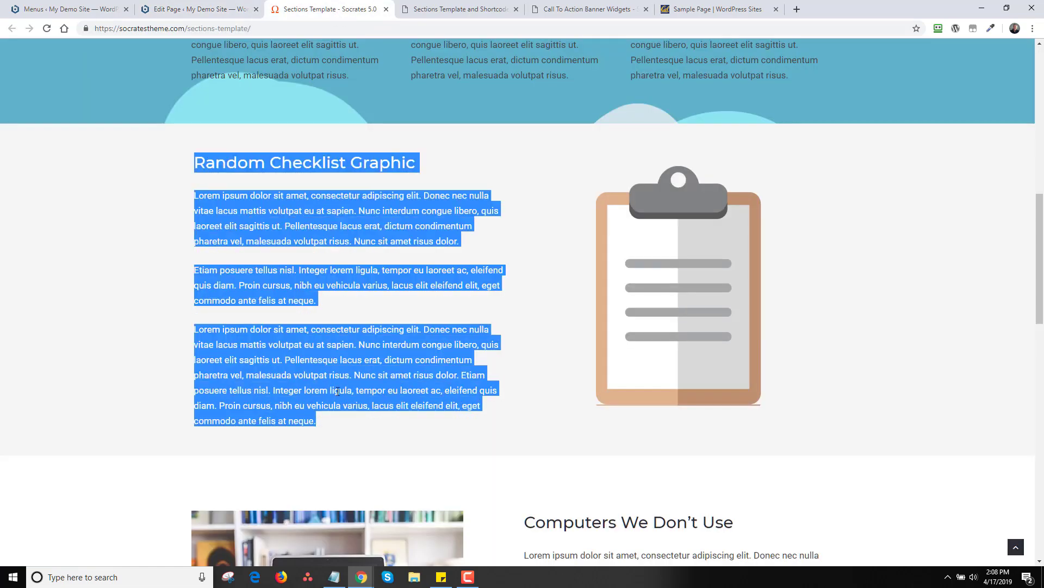
right_click(337, 391)
left_click(349, 402)
left_click(197, 12)
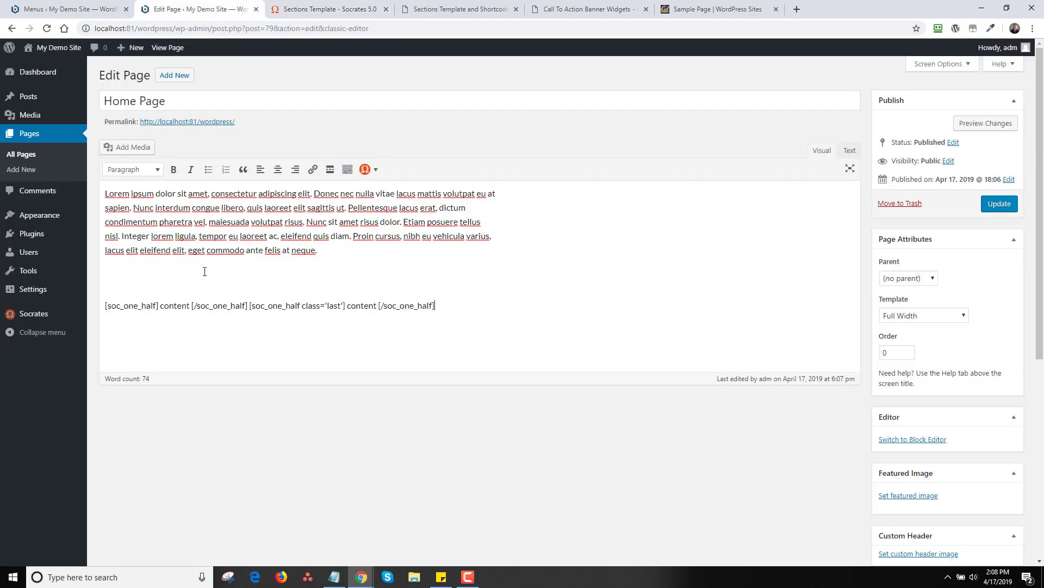
left_click_drag(161, 307, 191, 305)
right_click(188, 305)
left_click(243, 369)
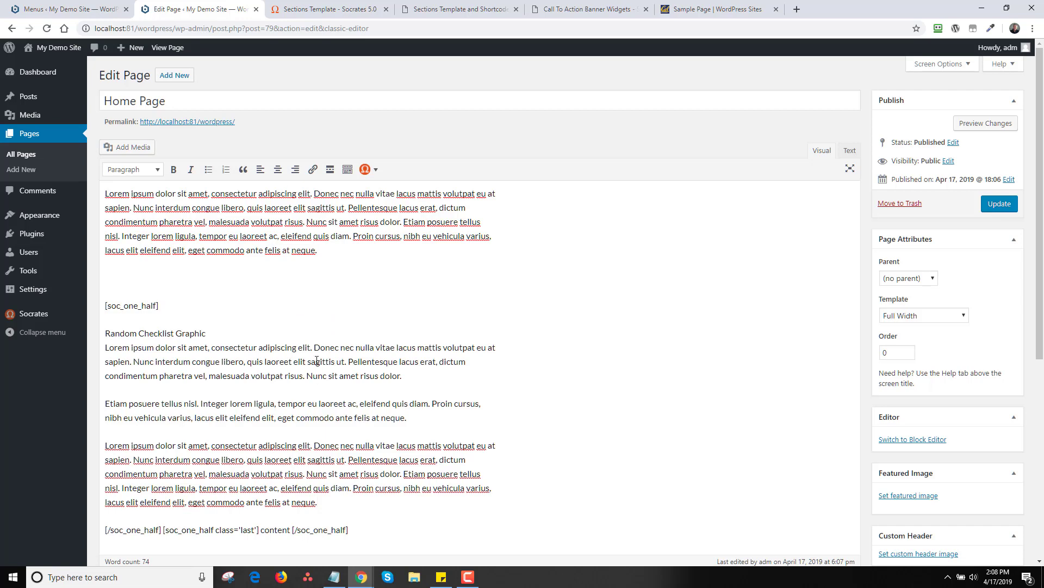
Open the demo page's clipboard image, Health-and-Fitness-45.png, on its own and copy its web address.
left_click(327, 8)
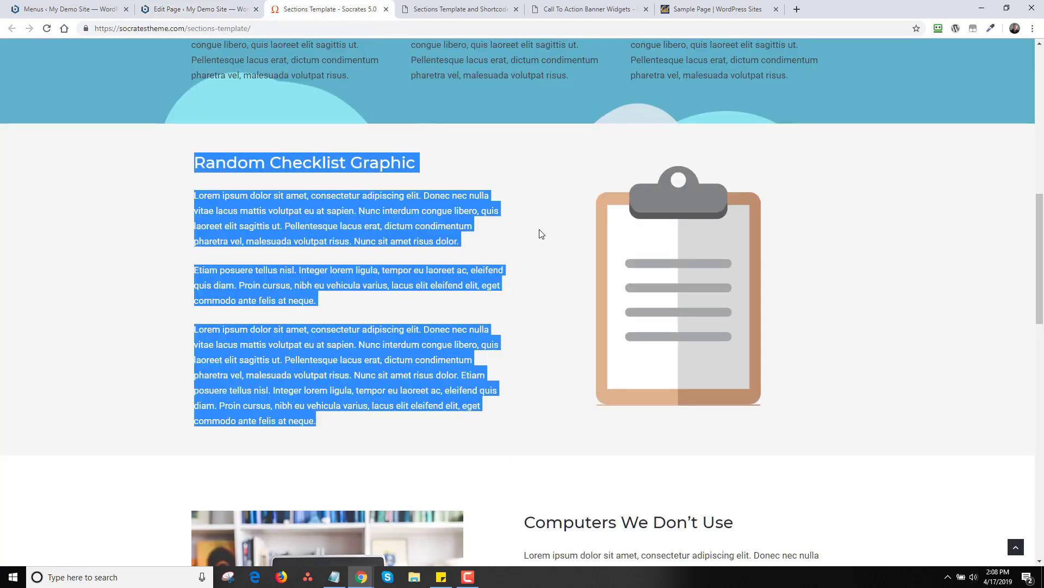
right_click(648, 272)
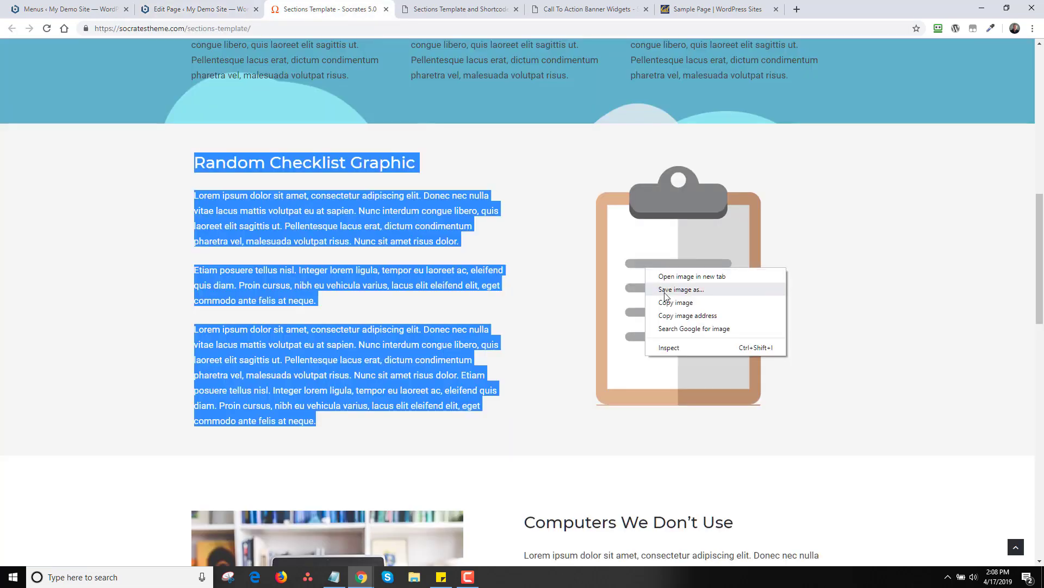
left_click(663, 276)
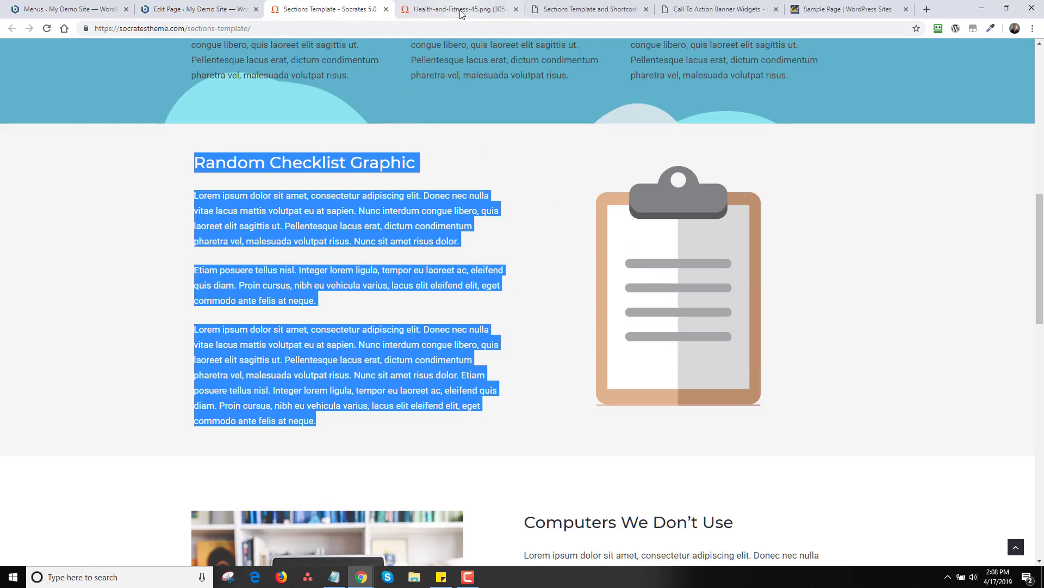
left_click(461, 9)
left_click(397, 29)
right_click(396, 29)
left_click(425, 97)
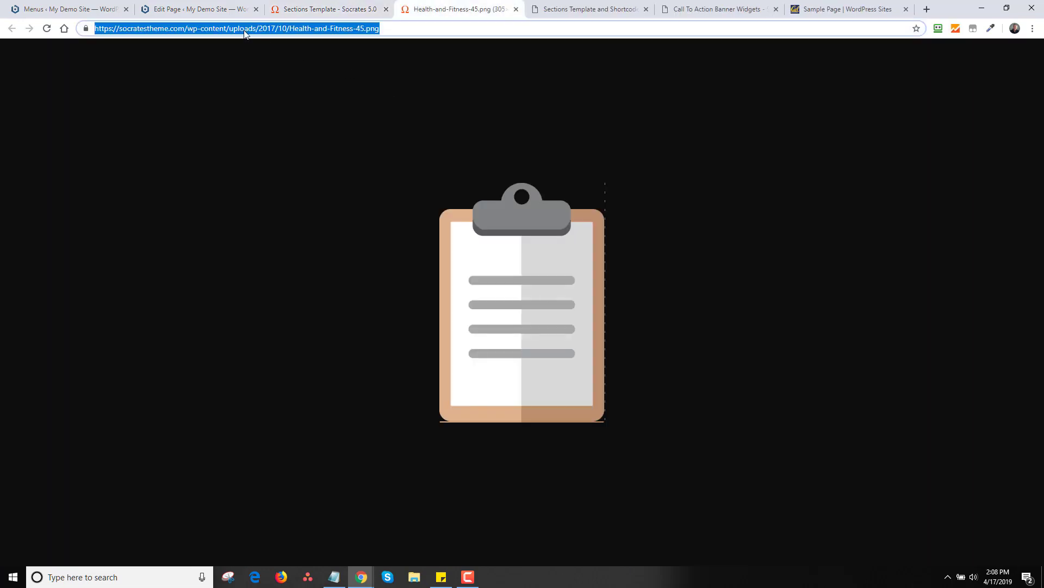
Replace the second half column's placeholder content on the Home Page with the Health-and-Fitness-45.png clipboard image, inserted from its copied URL.
left_click(204, 11)
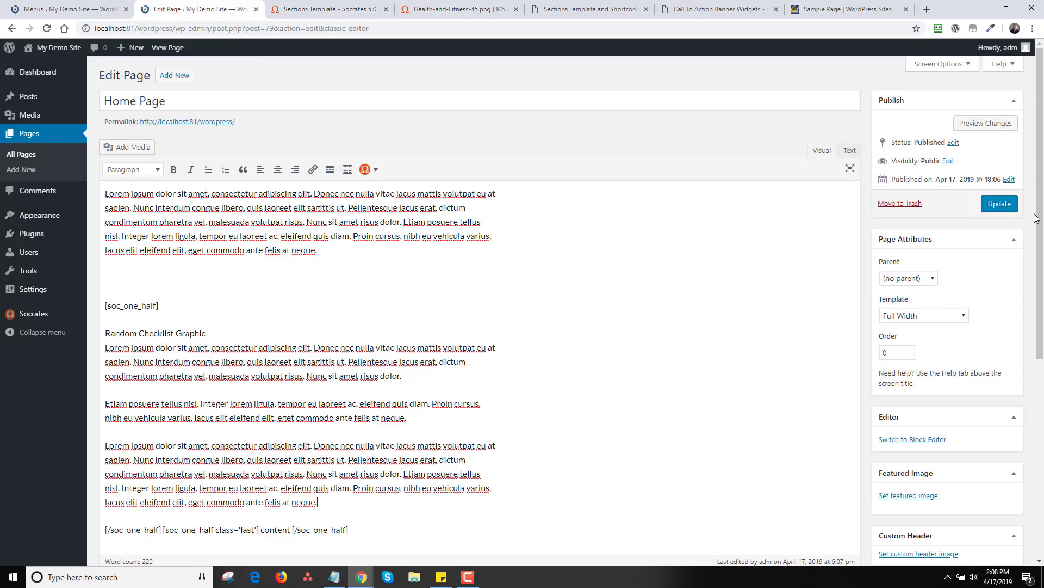
scroll(1036, 218, "down", 3)
left_click_drag(260, 387, 291, 388)
key("BackSpace")
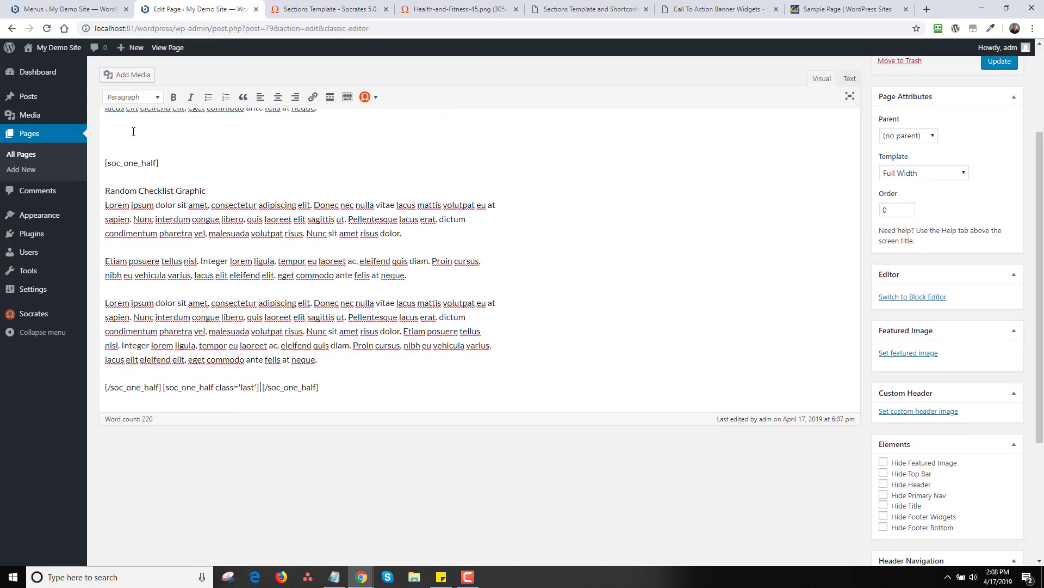
left_click(120, 77)
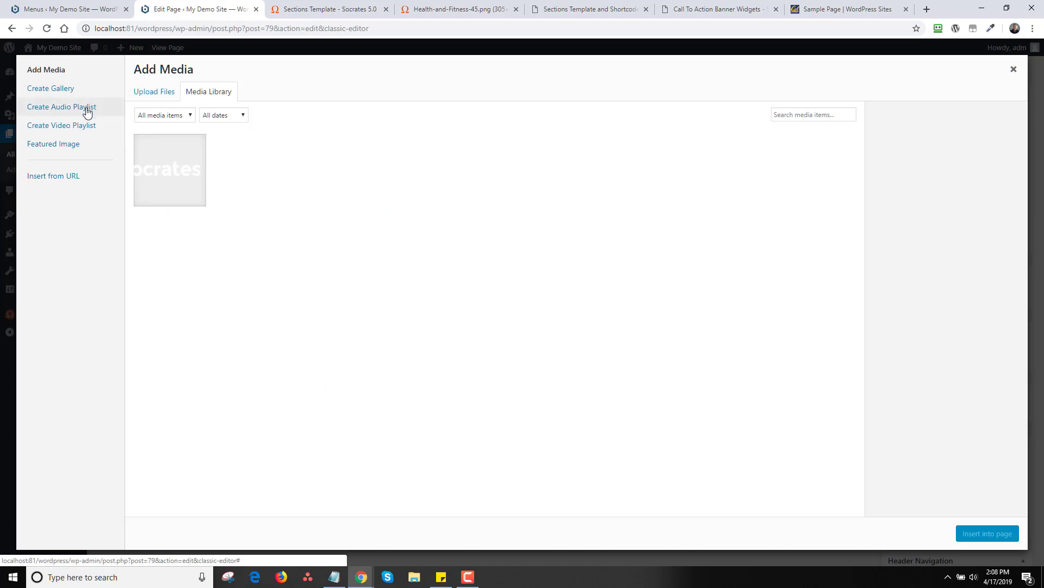
left_click(63, 175)
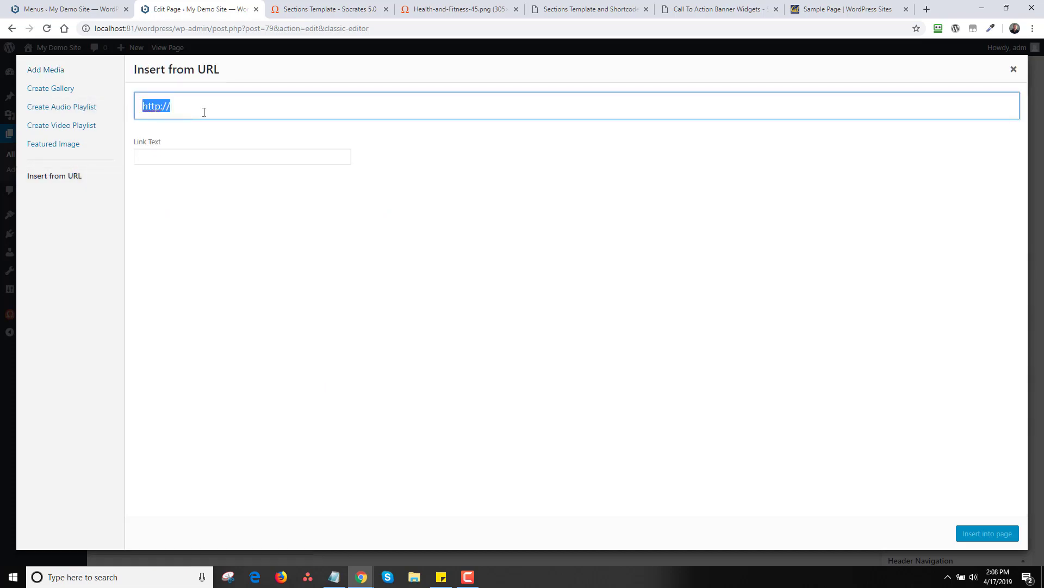
key("ctrl+v")
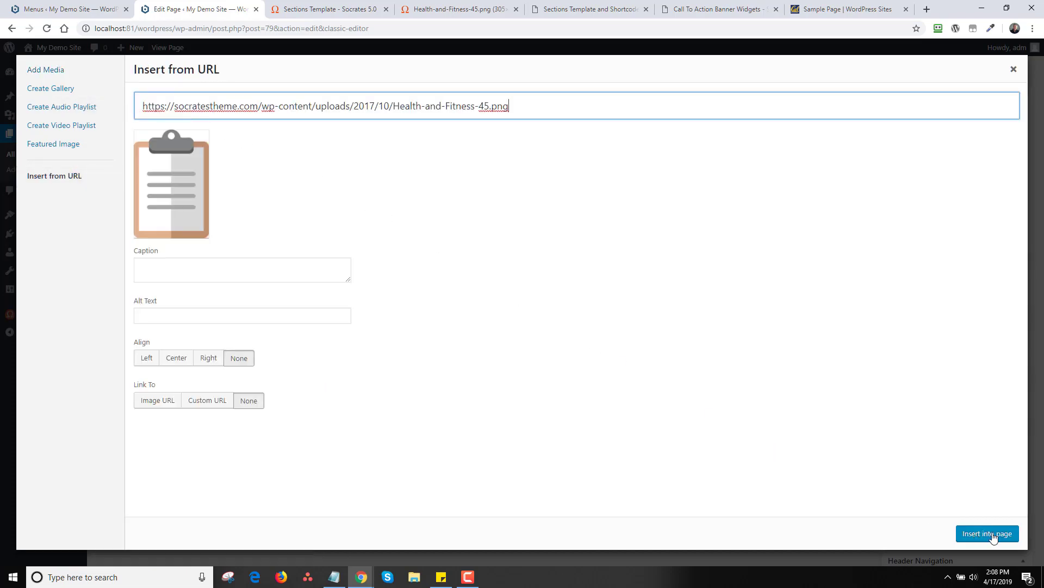
left_click(987, 533)
Update the Home Page and view the two-column checklist section on the site.
scroll(958, 337, "up", 4)
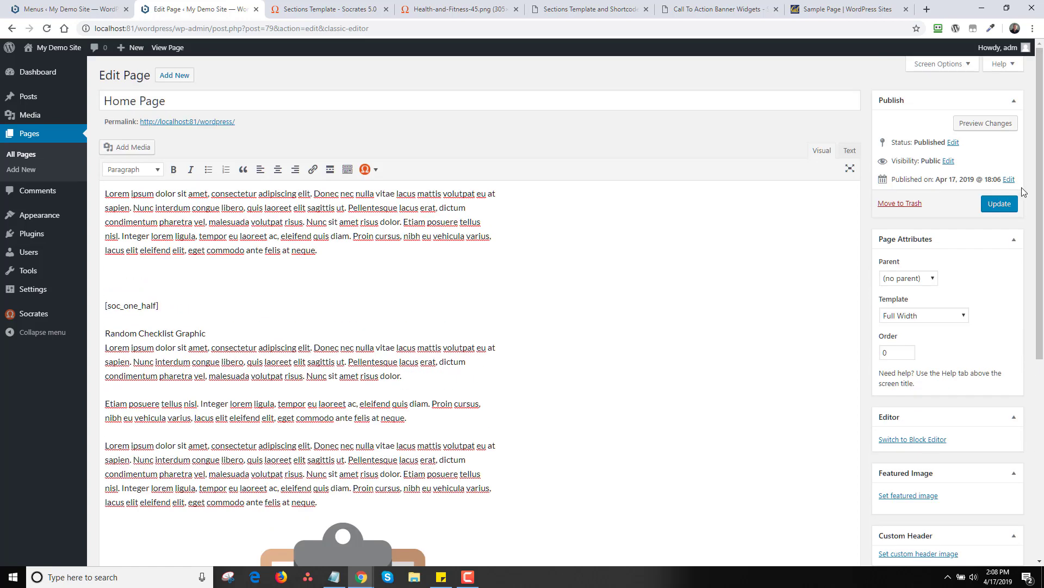
left_click(1002, 204)
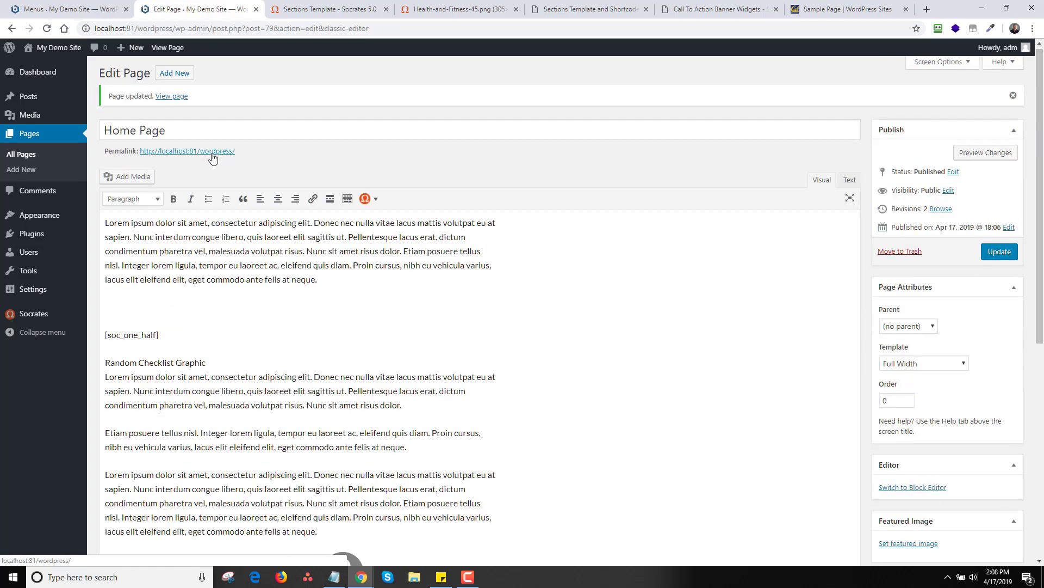
left_click(212, 153)
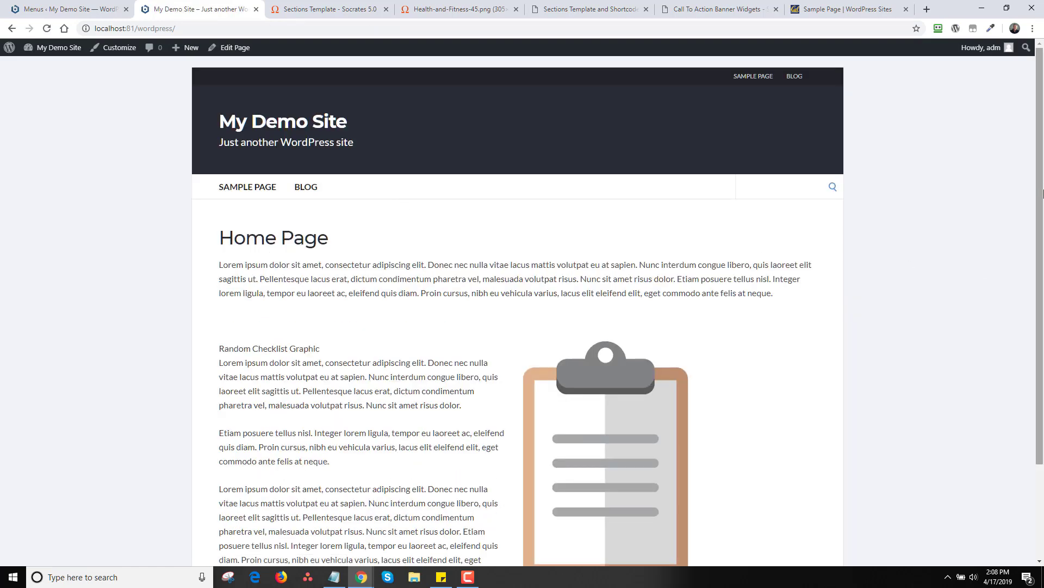
scroll(600, 332, "down", 2)
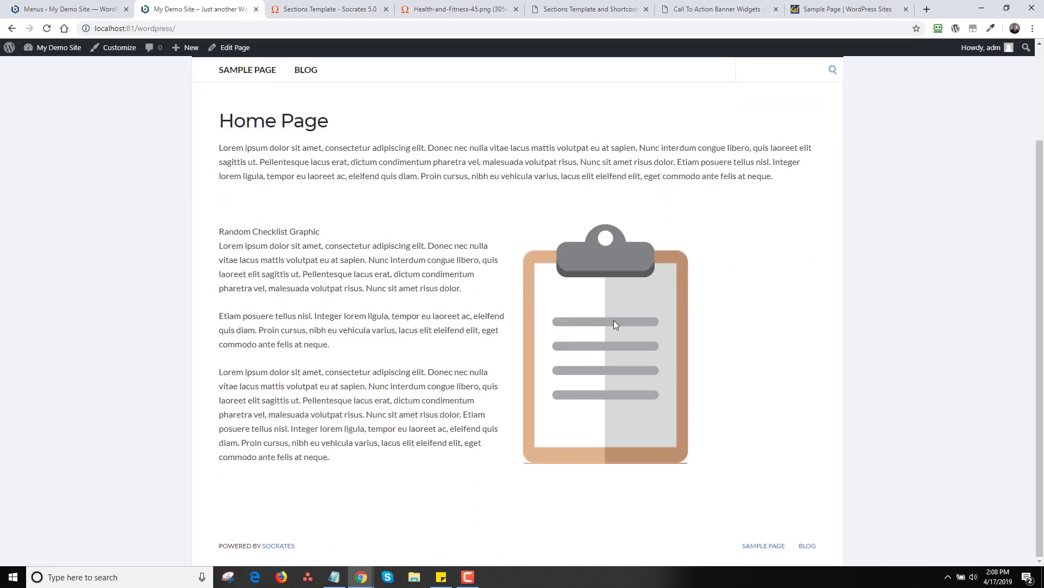
Reopen the Home Page for editing and align the clipboard image to the center.
left_click(233, 47)
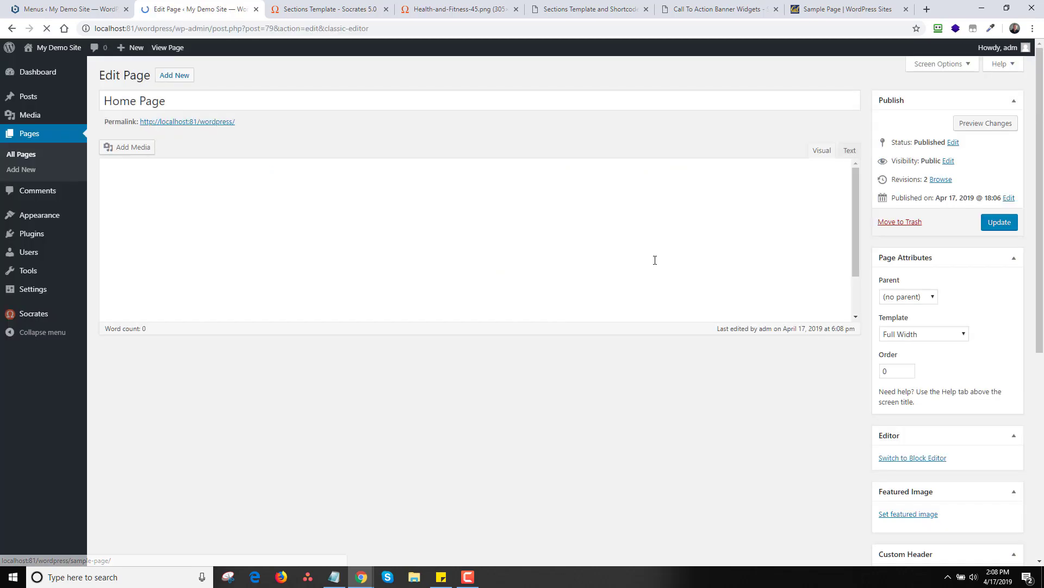
scroll(341, 337, "down", 4)
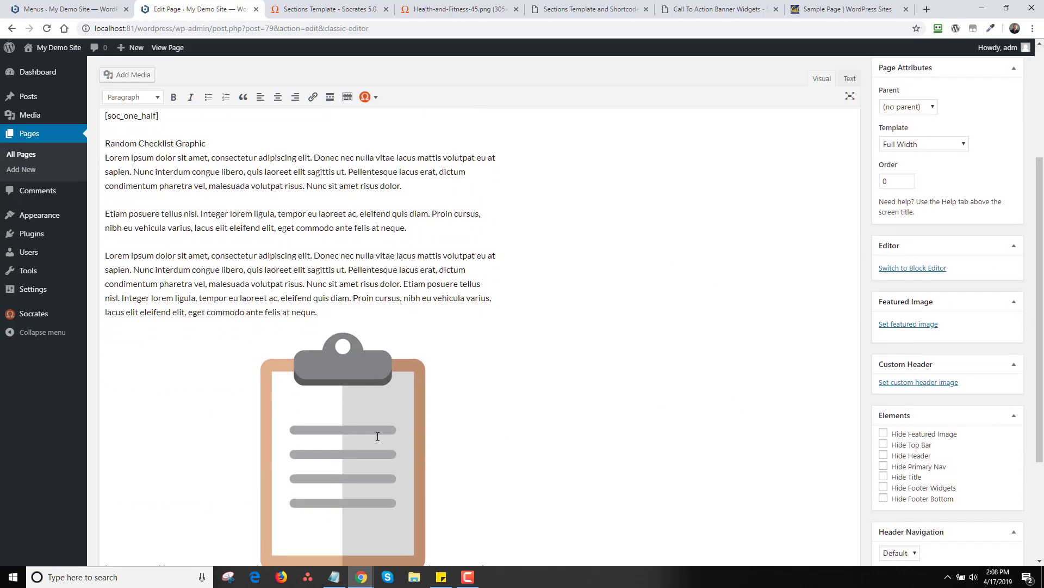
left_click(341, 336)
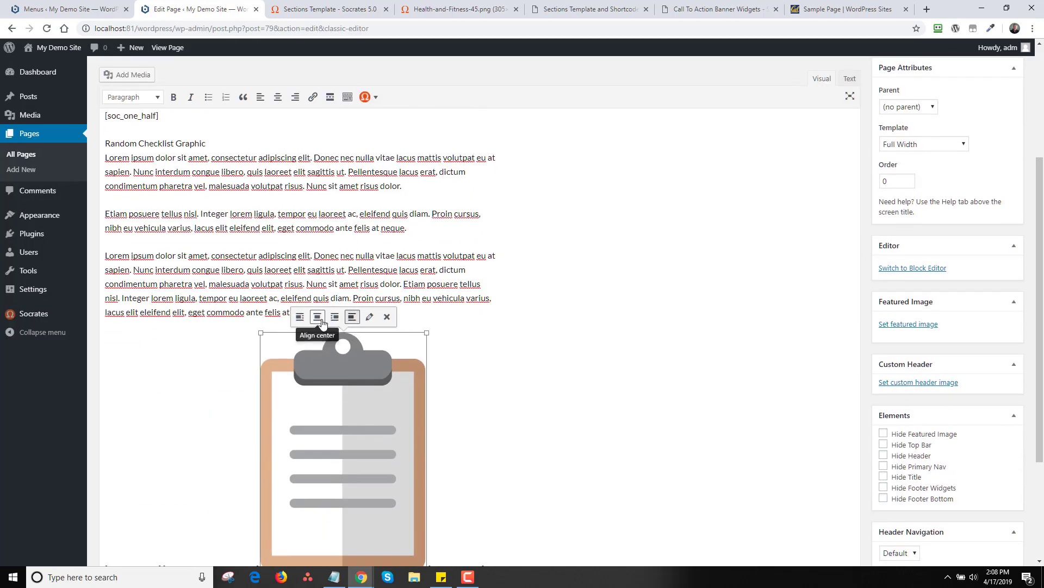
left_click(317, 316)
Separate the Random Checklist Graphic line from the paragraph below it and format it as Heading 2.
left_click(217, 120)
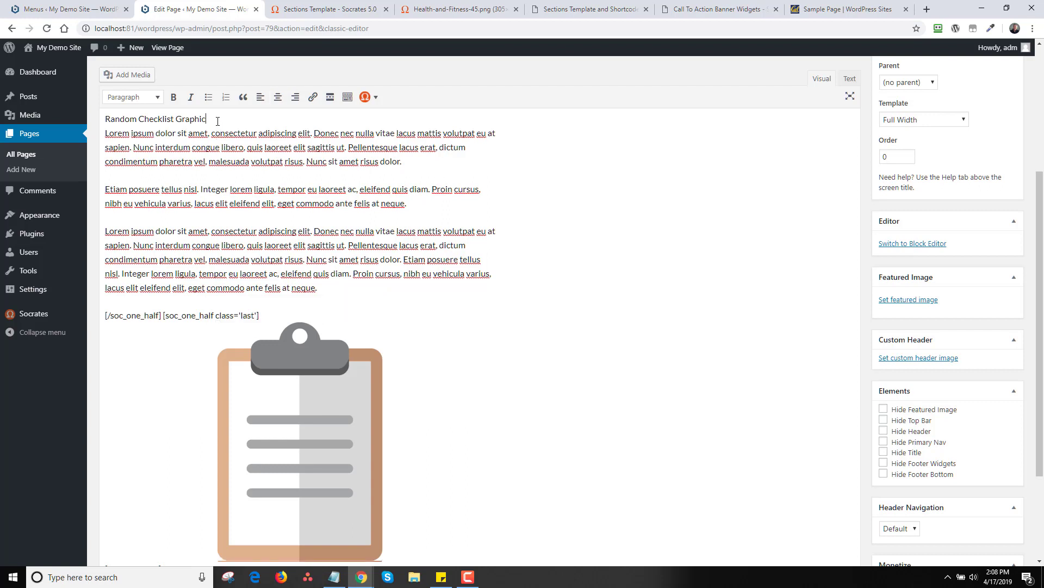
triple_click(217, 121)
key("BackSpace")
key("ctrl+z")
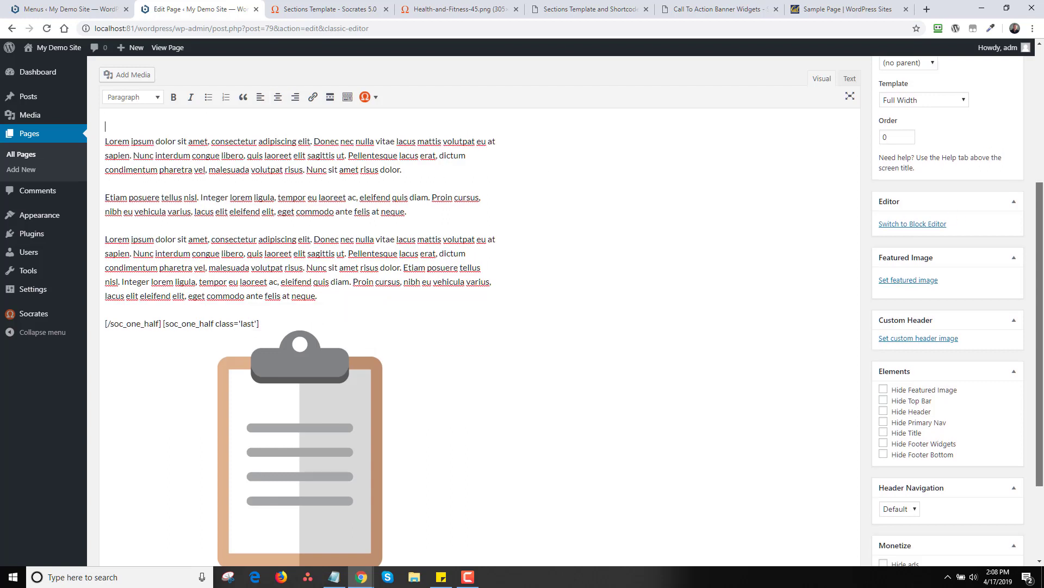
scroll(203, 214, "up", 2)
left_click_drag(207, 196, 99, 197)
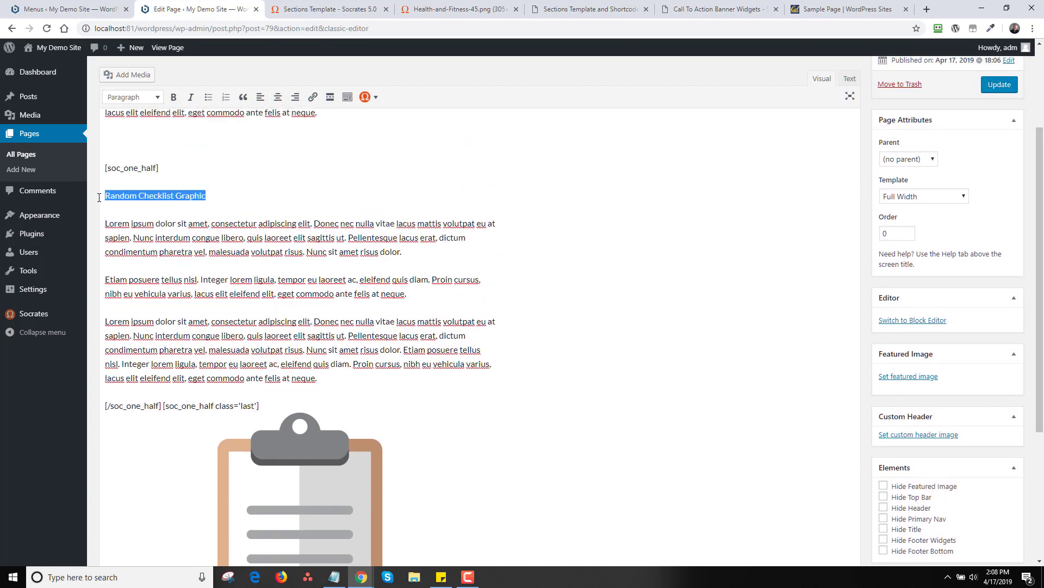
left_click(143, 98)
left_click(146, 164)
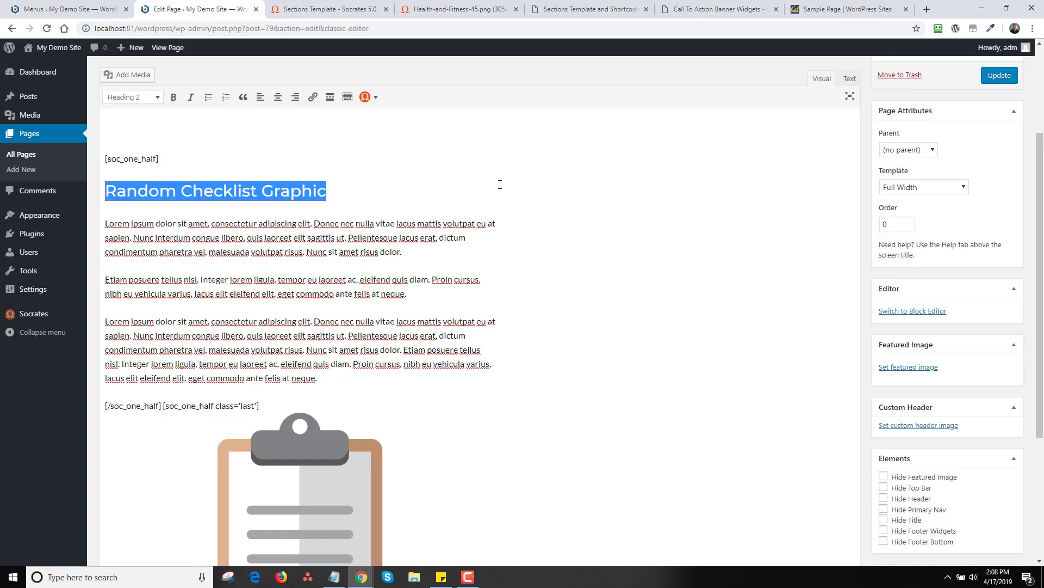
Update the Home Page and check the new heading and centered clipboard image on the site.
left_click(1000, 79)
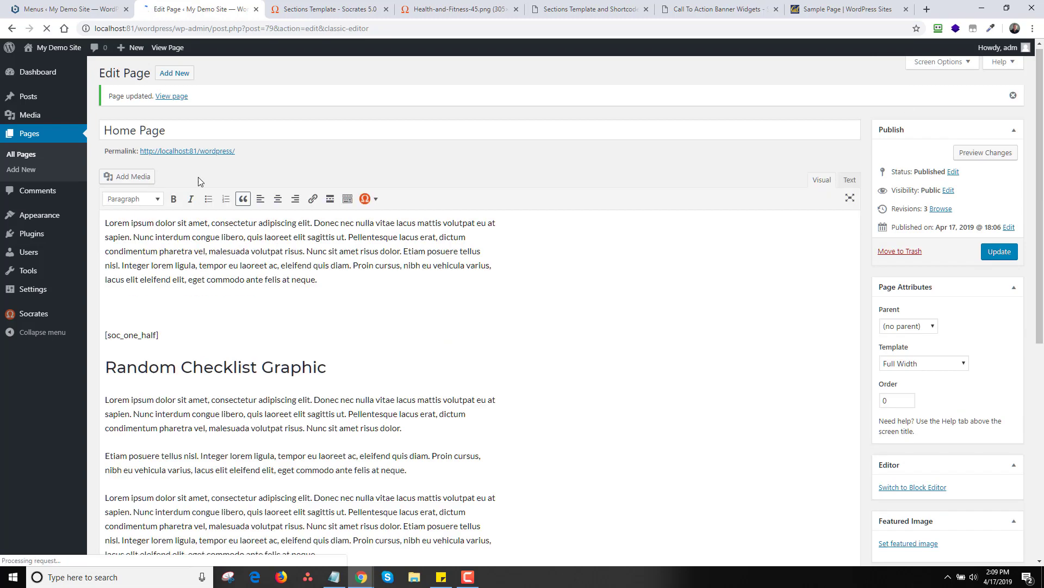
left_click(200, 156)
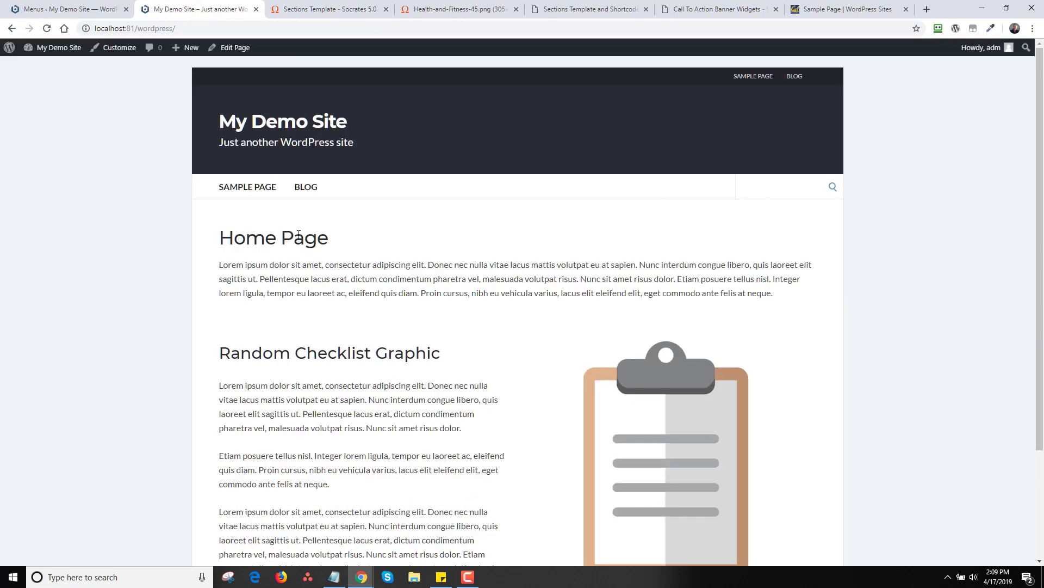
scroll(217, 192, "down", 3)
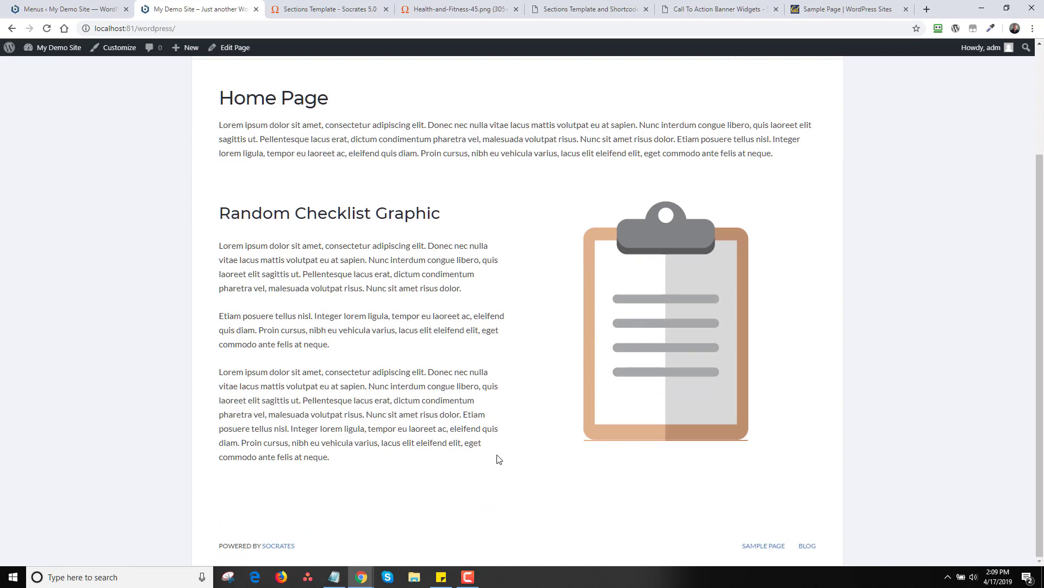
Reopen the Home Page for editing and insert a huge ghost Socrates button shortcode below the two columns.
left_click(234, 49)
scroll(448, 476, "down", 6)
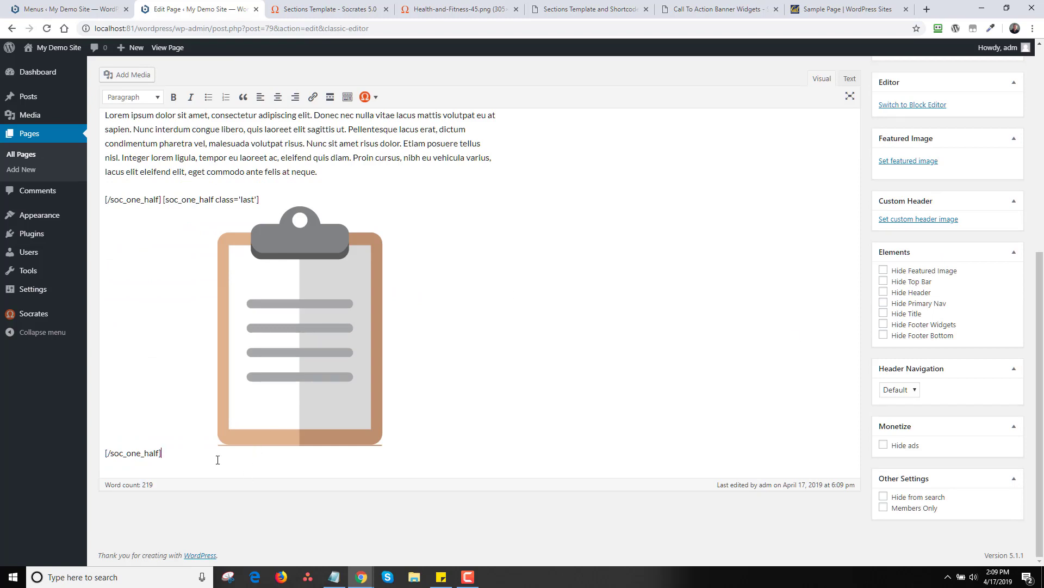
key("Return")
key("Return")
left_click(366, 96)
mouse_move(390, 143)
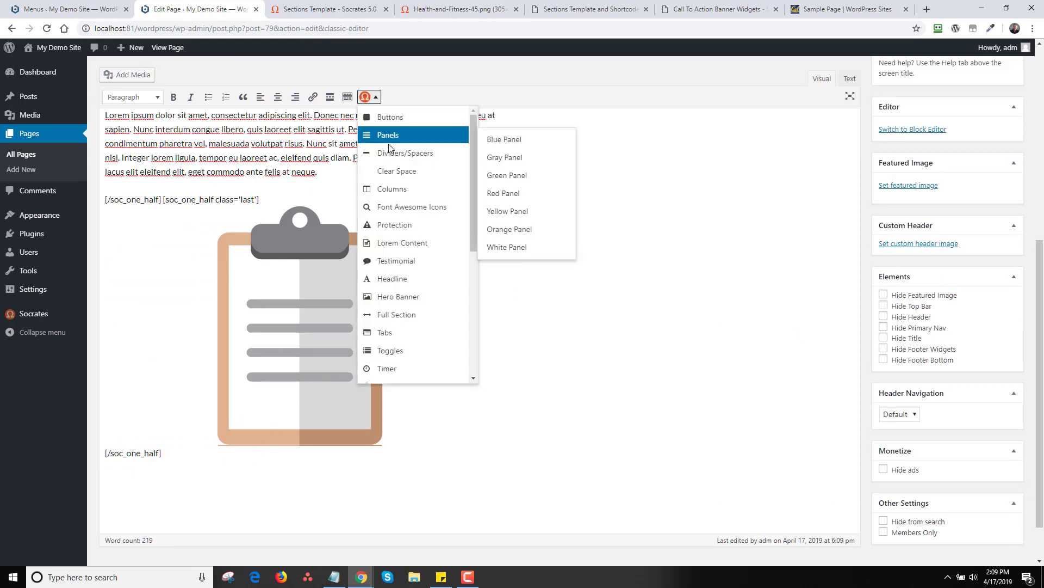
mouse_move(397, 117)
mouse_move(522, 158)
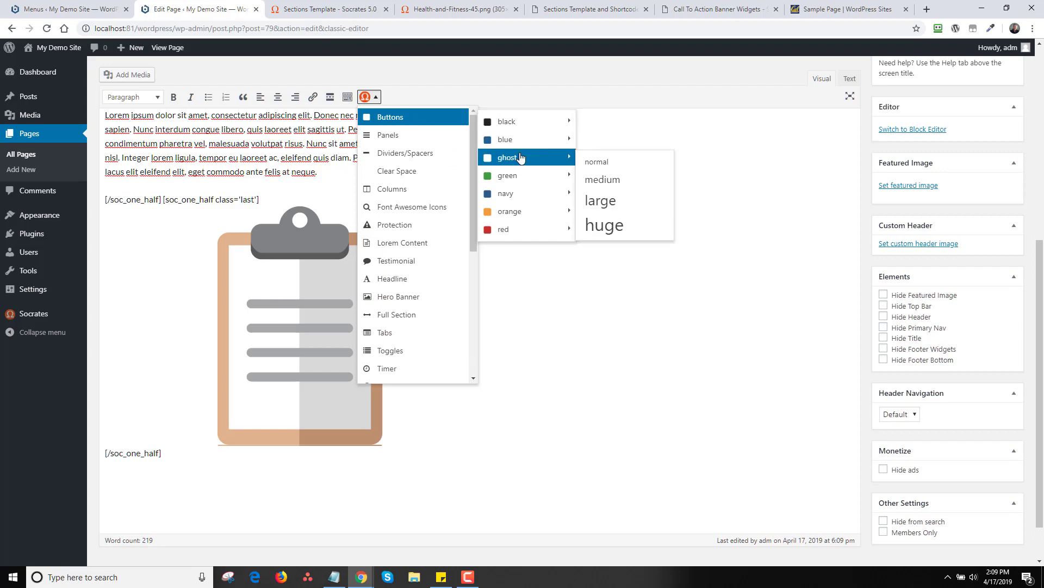
left_click(623, 224)
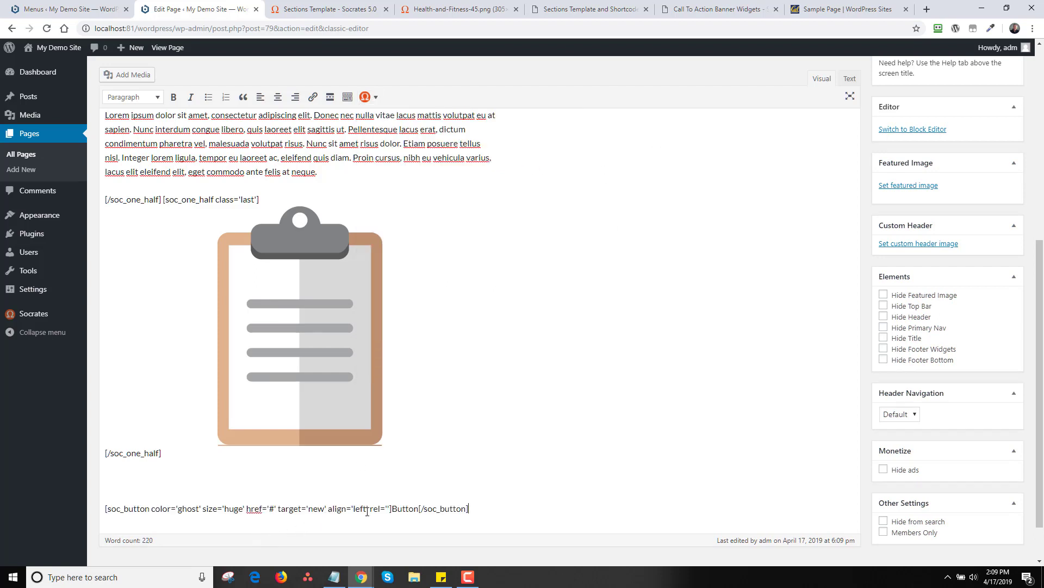
Set the button shortcode's alignment to center and its label to Order Now.
left_click_drag(365, 510, 356, 510)
type("center")
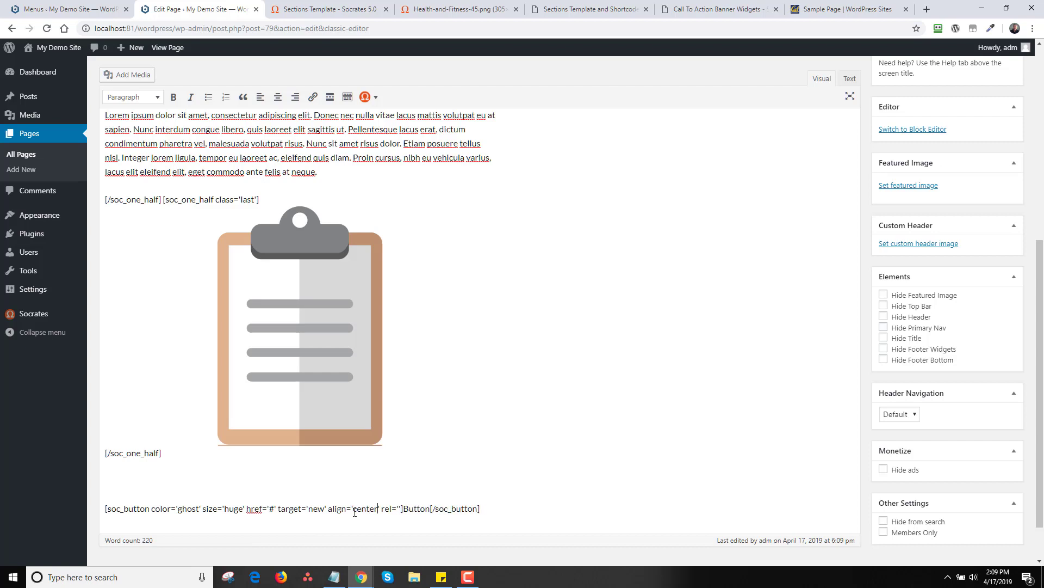
left_click_drag(406, 509, 427, 506)
type("Order Now")
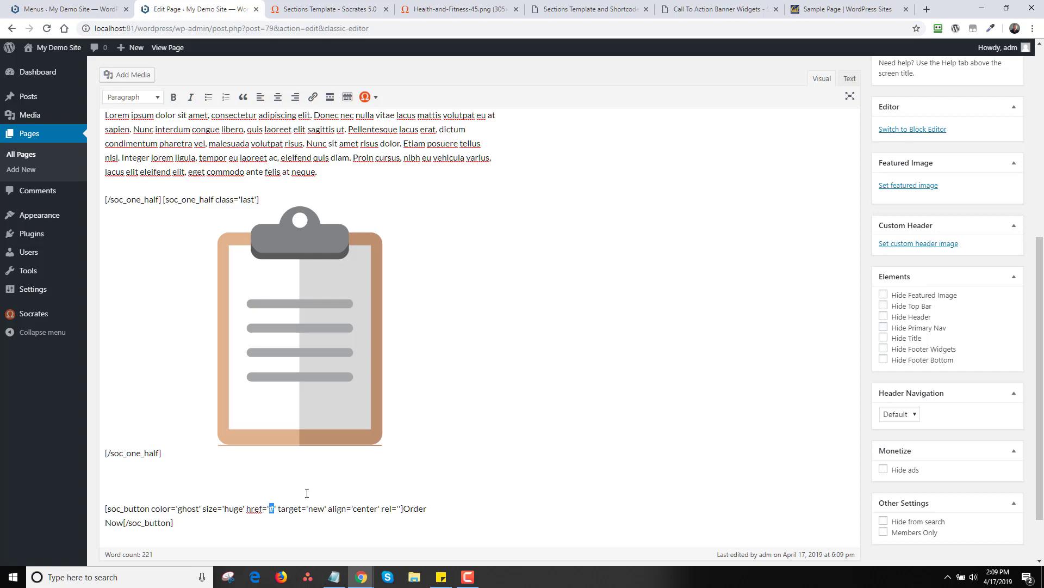
left_click(850, 79)
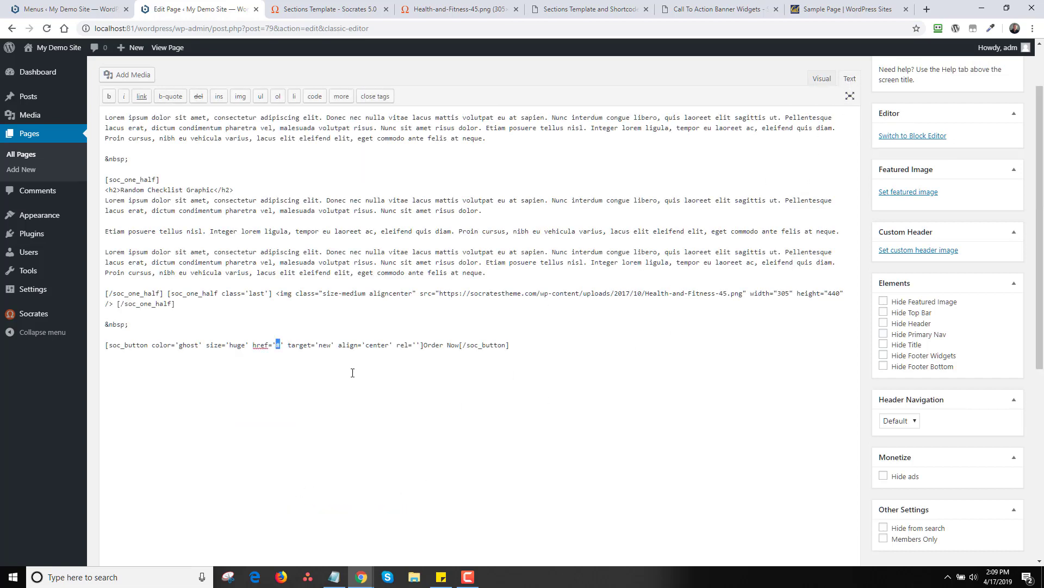
type("http:")
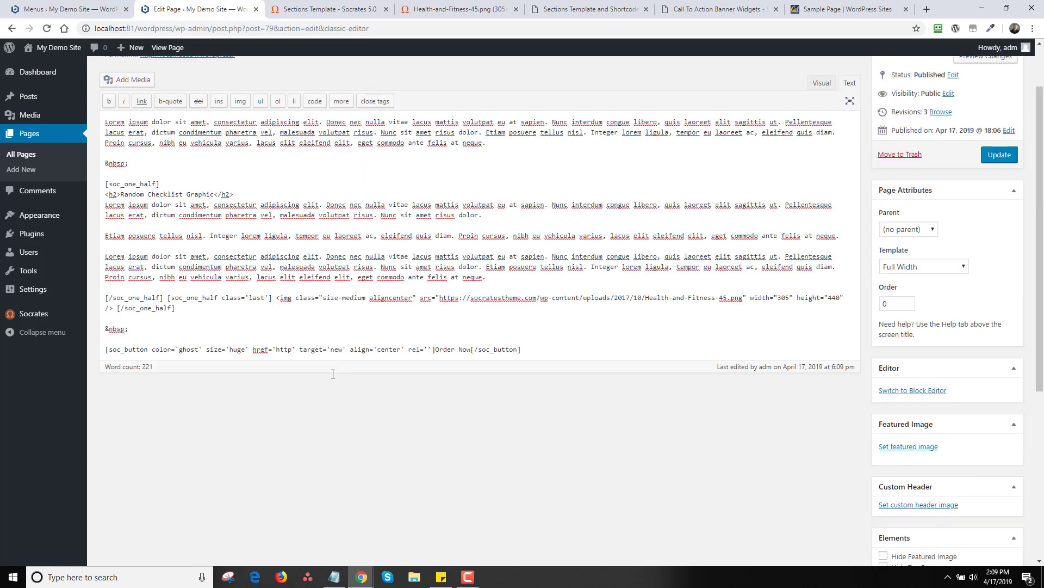
type("//socrates")
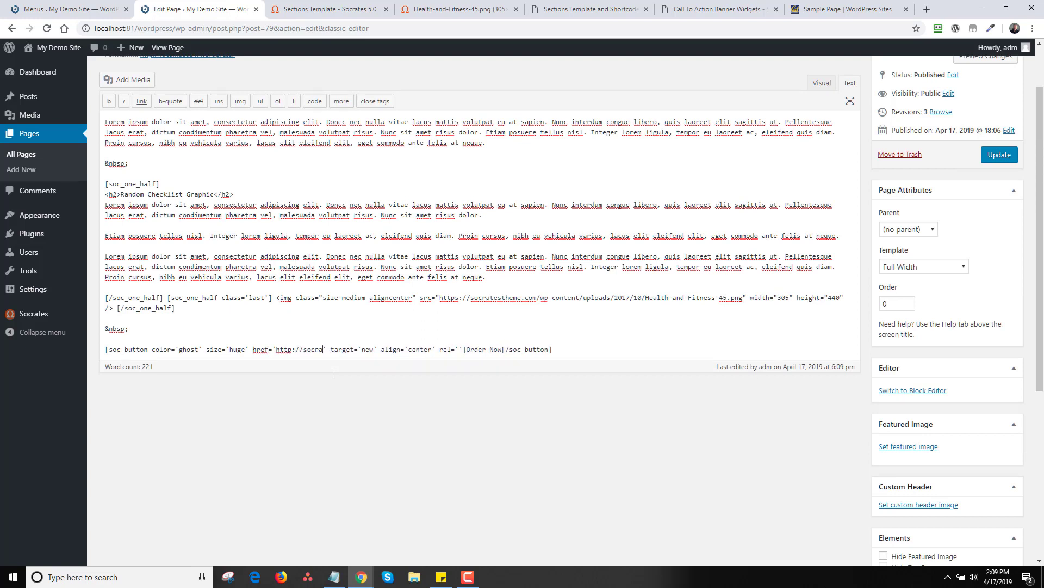
type("theme.com")
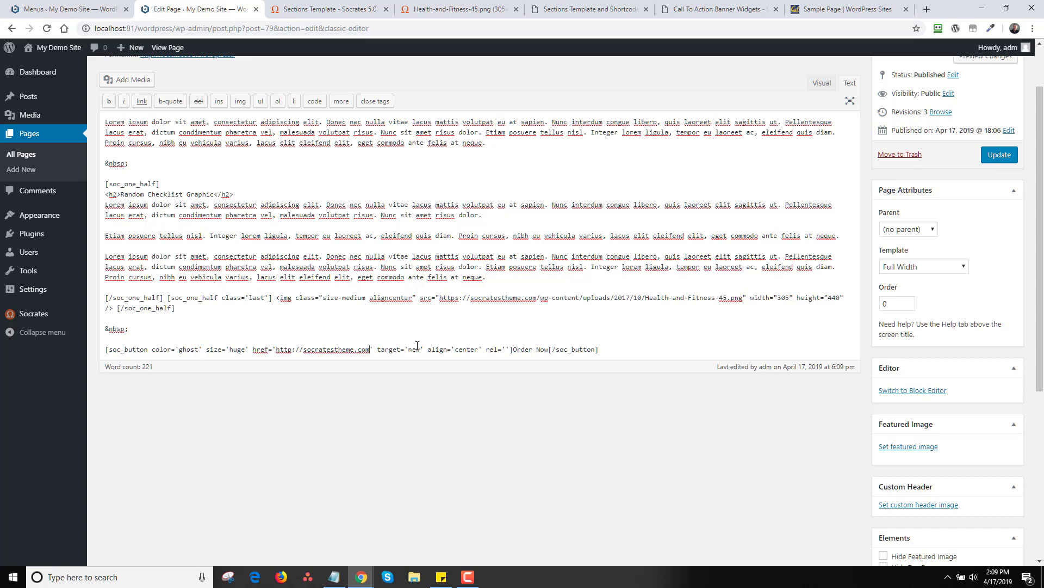
Update the Home Page and view the Order Now button below the checklist section on the site.
left_click(1001, 158)
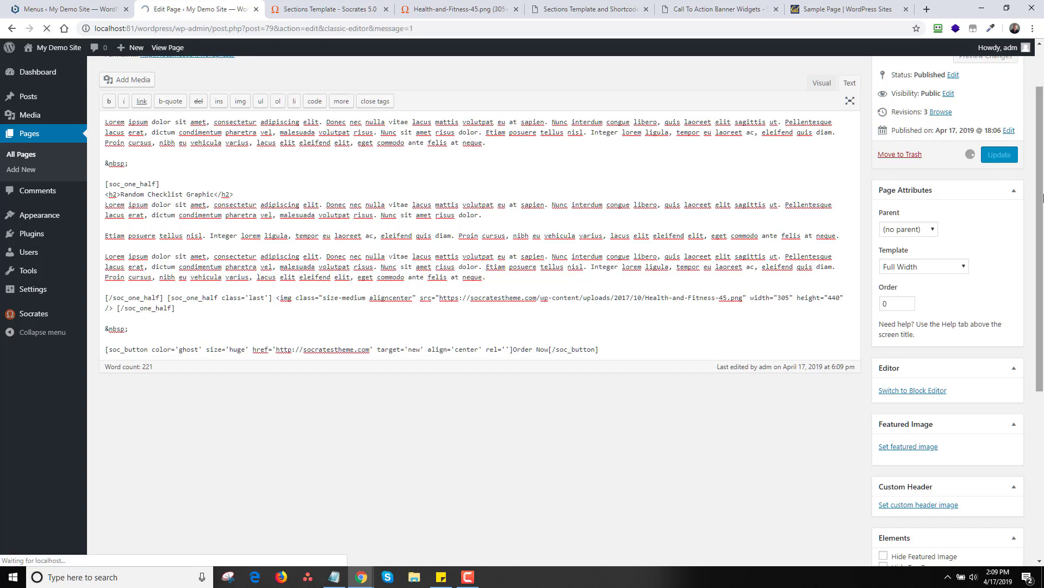
left_click(205, 154)
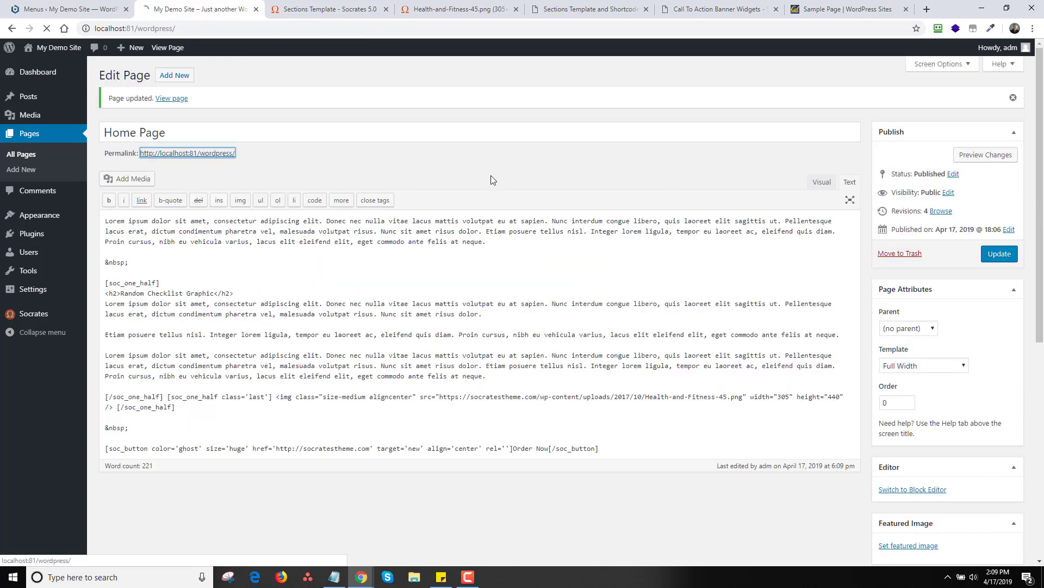
left_click_drag(1040, 217, 1040, 370)
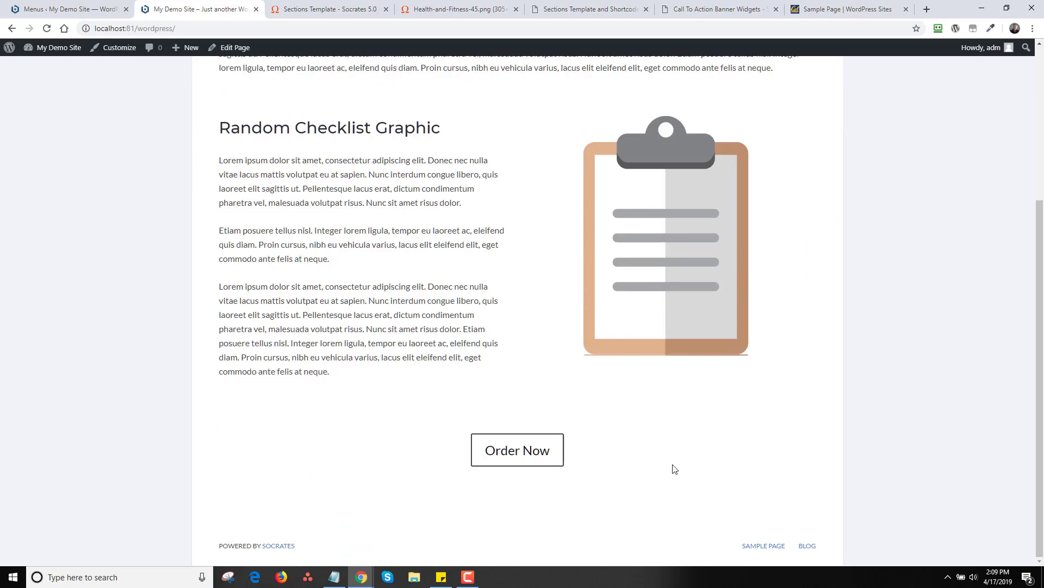
Test the Order Now button's link, close the page it opens and look over the Home Page again.
left_click(517, 451)
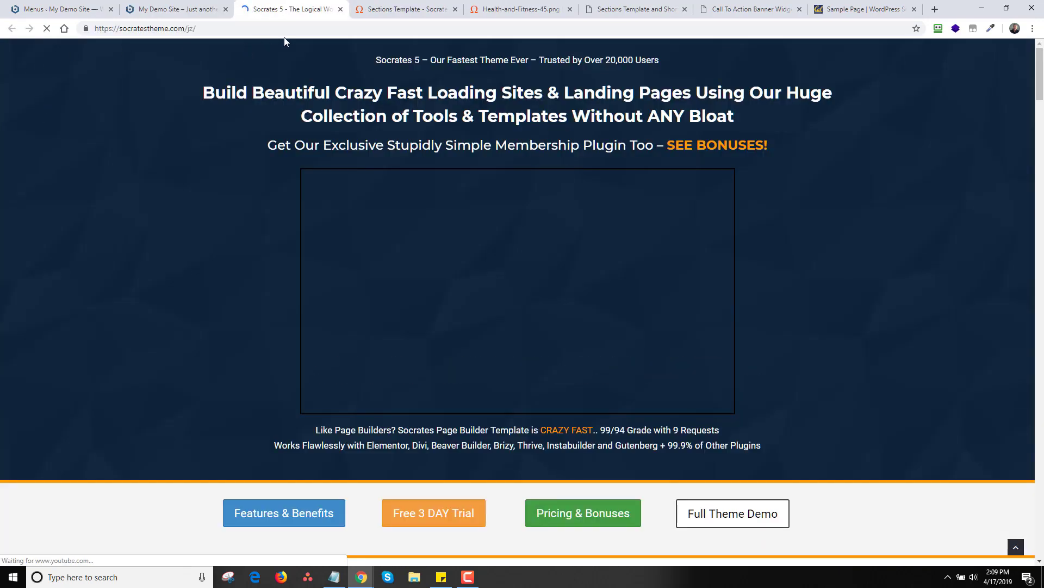
left_click(340, 10)
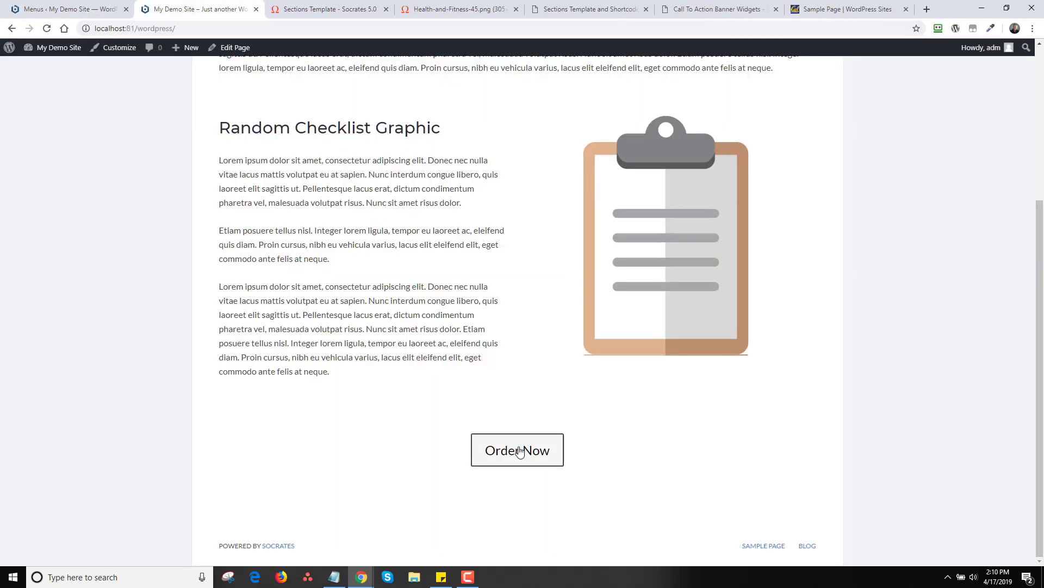
scroll(513, 525, "up", 6)
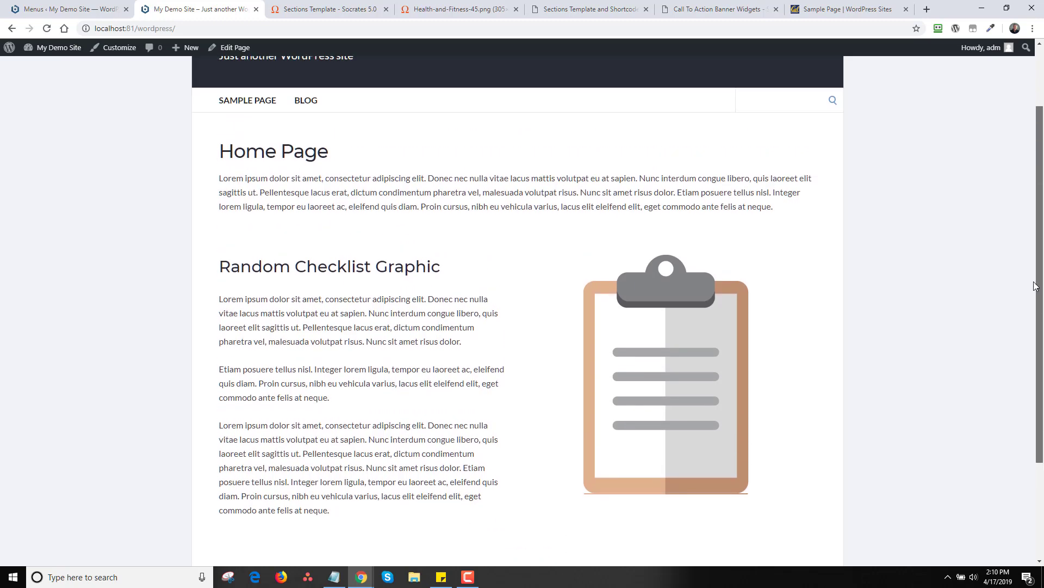
On the Call To Action Banner Widgets page, open the plain code of the parallax FEATURES hero banner and copy all of it.
scroll(513, 525, "down", 6)
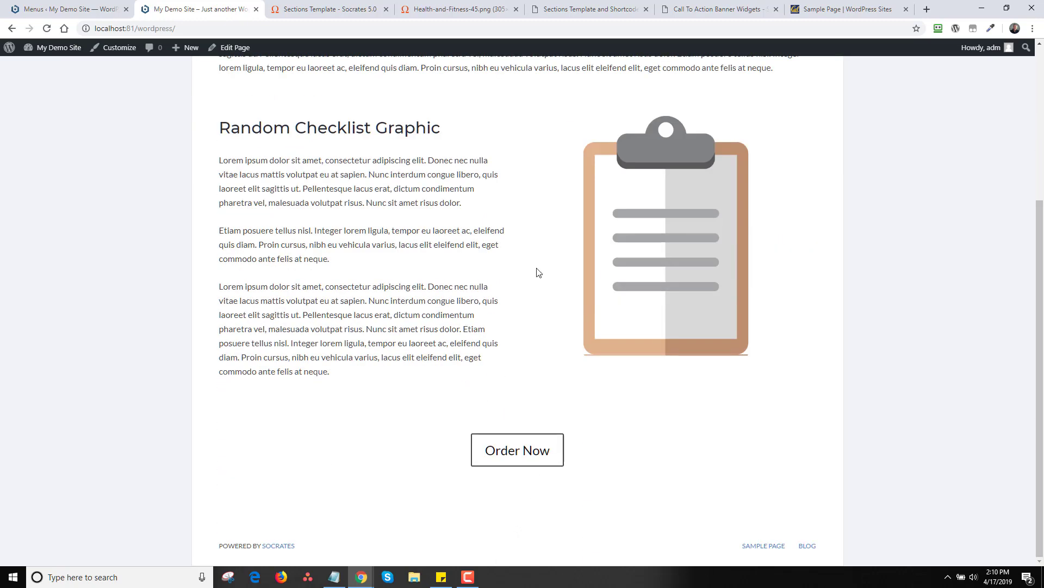
left_click(686, 9)
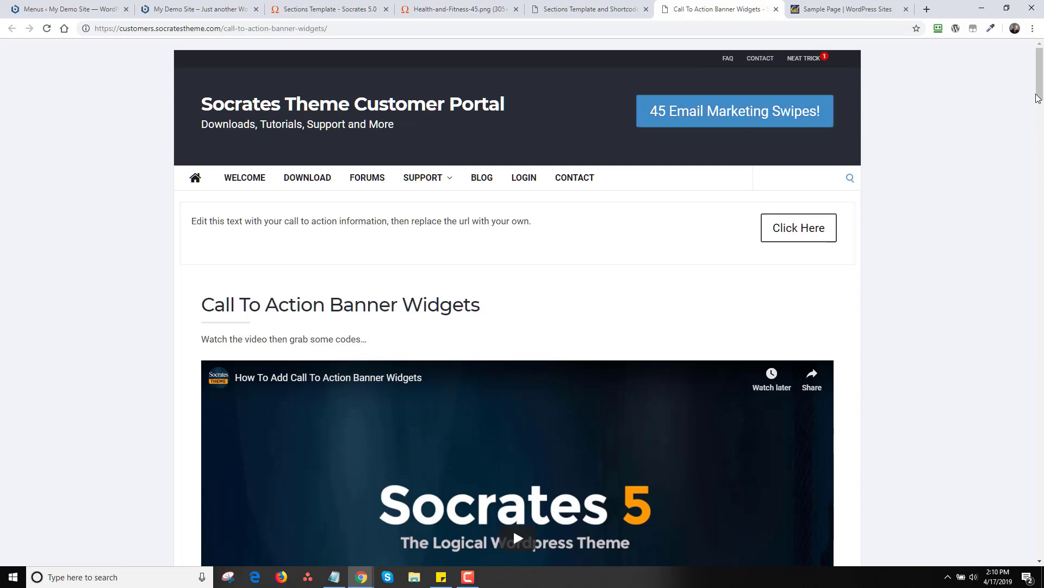
left_click_drag(1037, 98, 1040, 215)
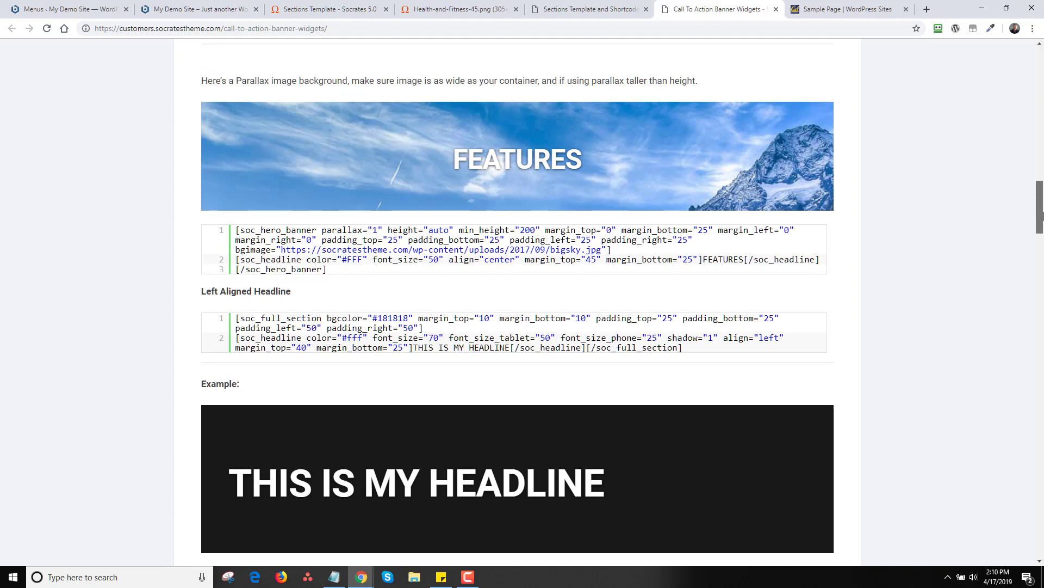
mouse_move(1042, 215)
left_mouse_down()
mouse_move(1040, 231)
mouse_move(1040, 216)
left_mouse_up()
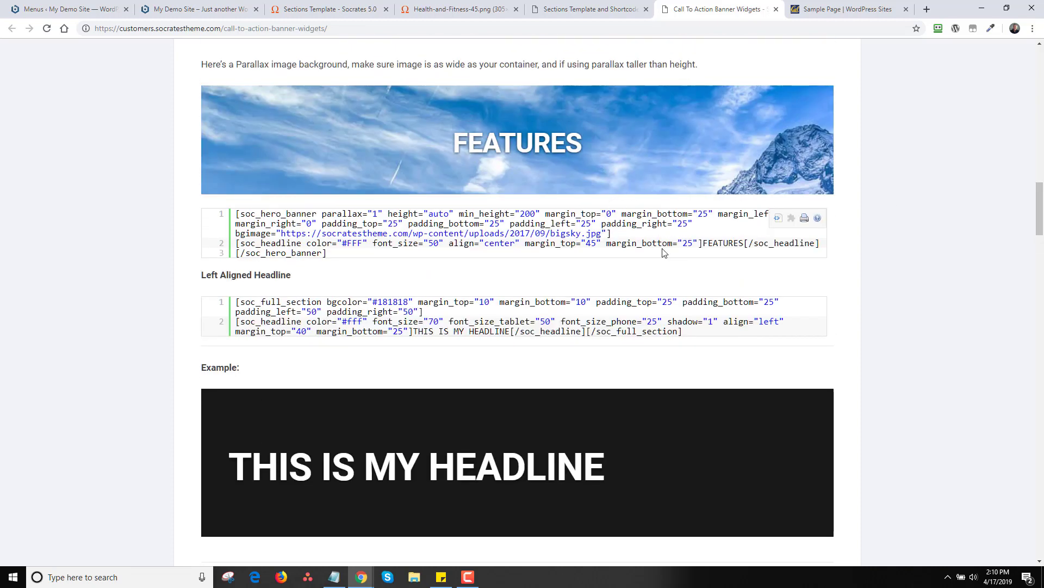
left_click(778, 218)
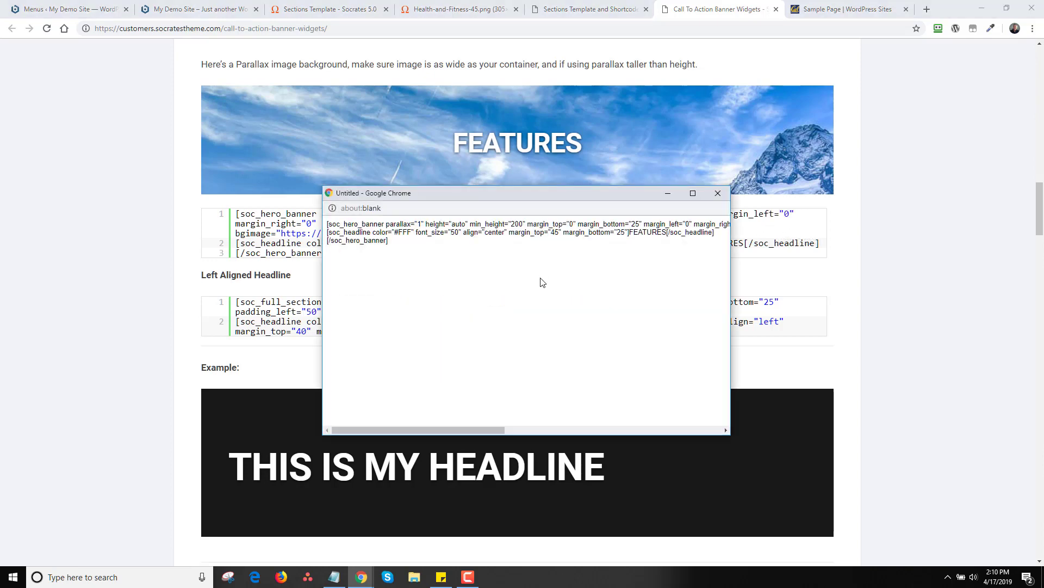
key("ctrl+a")
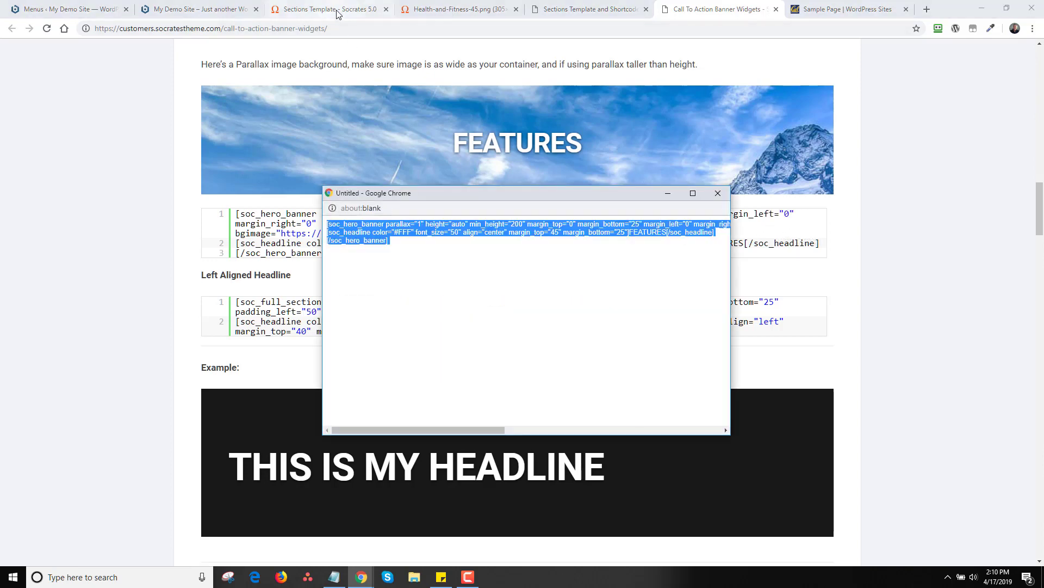
Edit the Home Page and paste the FEATURES hero banner shortcode above the first Lorem ipsum paragraph in the text view.
left_click(229, 9)
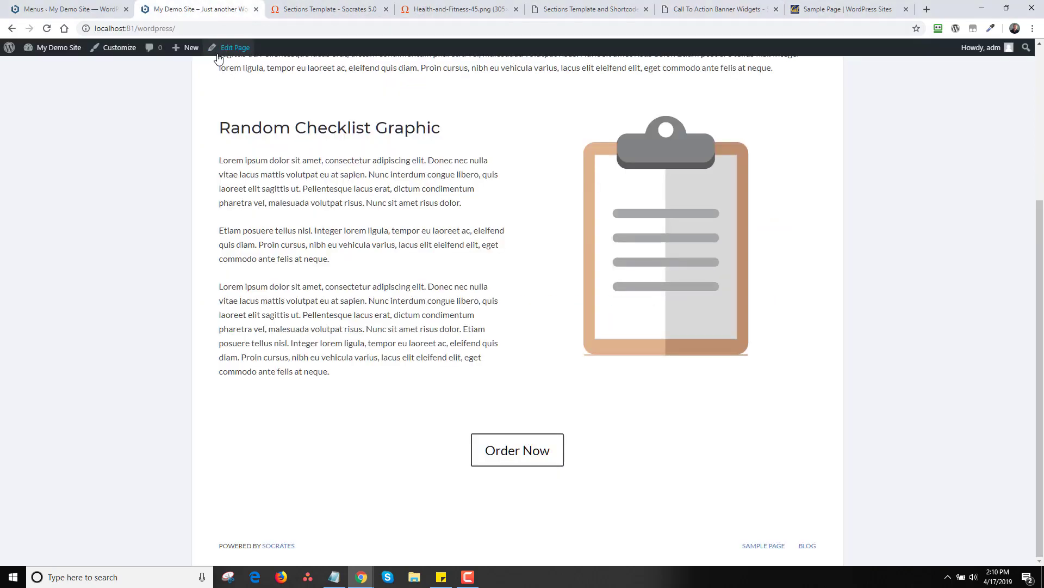
left_click(237, 48)
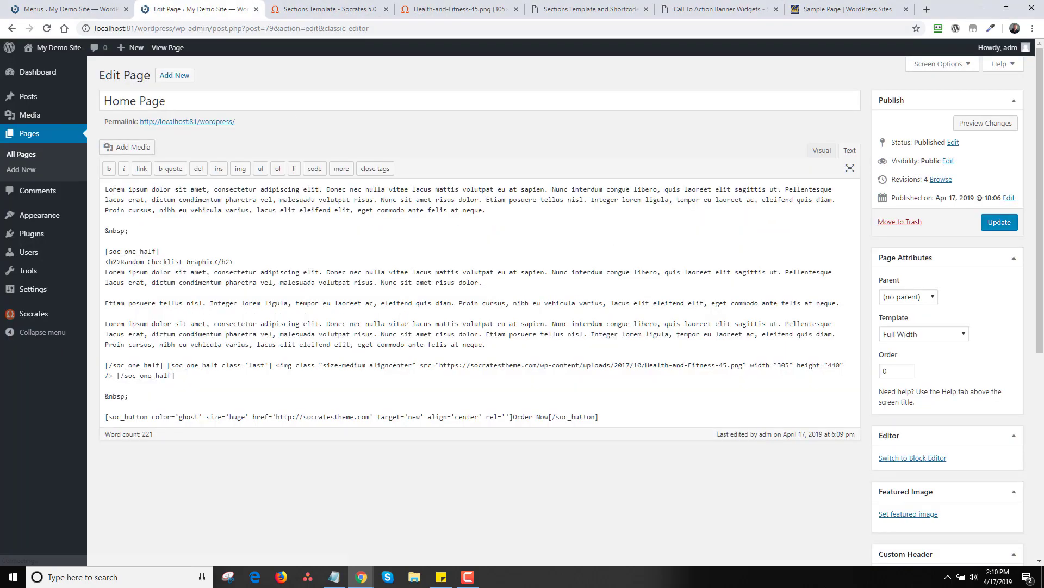
left_click(106, 189)
key("Return")
key("Return")
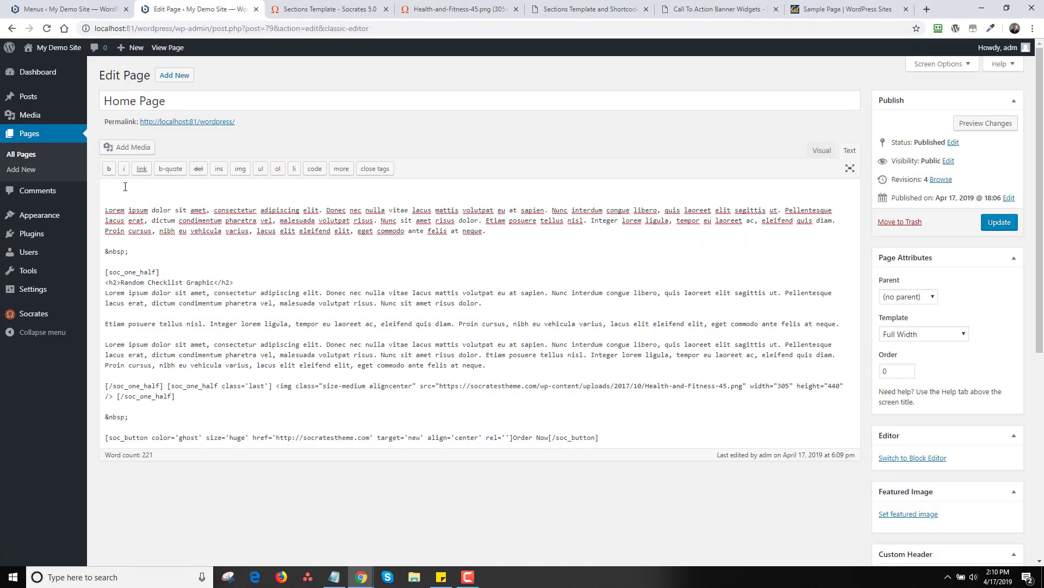
type("[soc_hero_banner parallax=\"1\" height=\"auto\" min_height=\"200\" margin_top=\"0\" margin_bottom=\"25\" margin_left=\"0\" margin_right=\"0\" padding_top=\"25\" padding_bottom=\"25\" padding_left=\"25\" padding_right=\"25\" bgimage=\"https://socratestheme.com/wp-content/uploads/2017/09/bigsky.jpg\"] [soc_headline color=\"#FFF\" font_size=\"50\" align=\"center\" margin_top=\"45\" margin_bottom=\"25\"]FEATURES[/soc_headline] [/soc_hero_banner]")
Update the Home Page with its title hidden and view the page with its banner on the site.
scroll(920, 257, "down", 4)
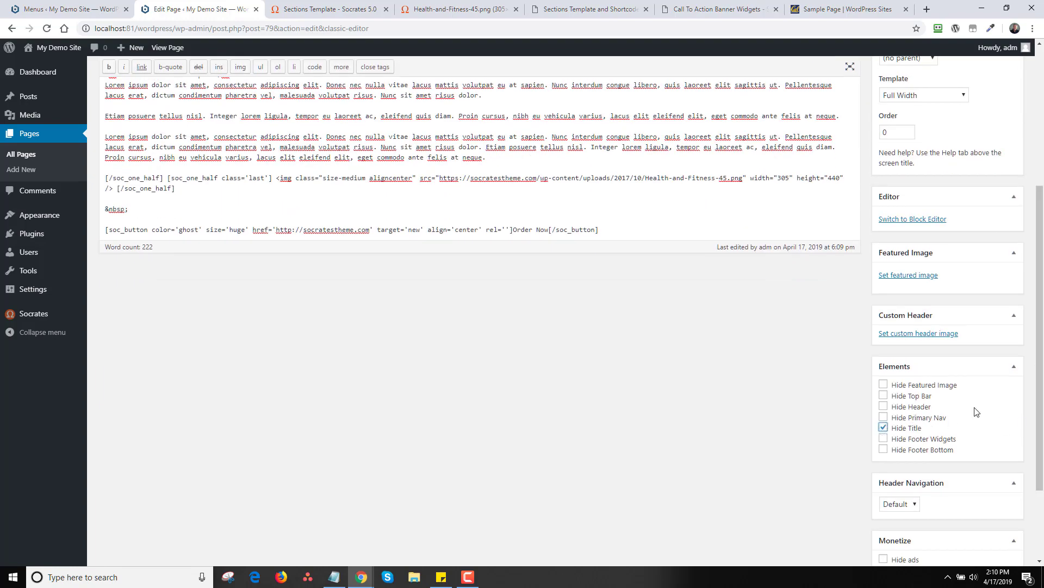
left_click_drag(1036, 407, 1041, 192)
left_click(1001, 225)
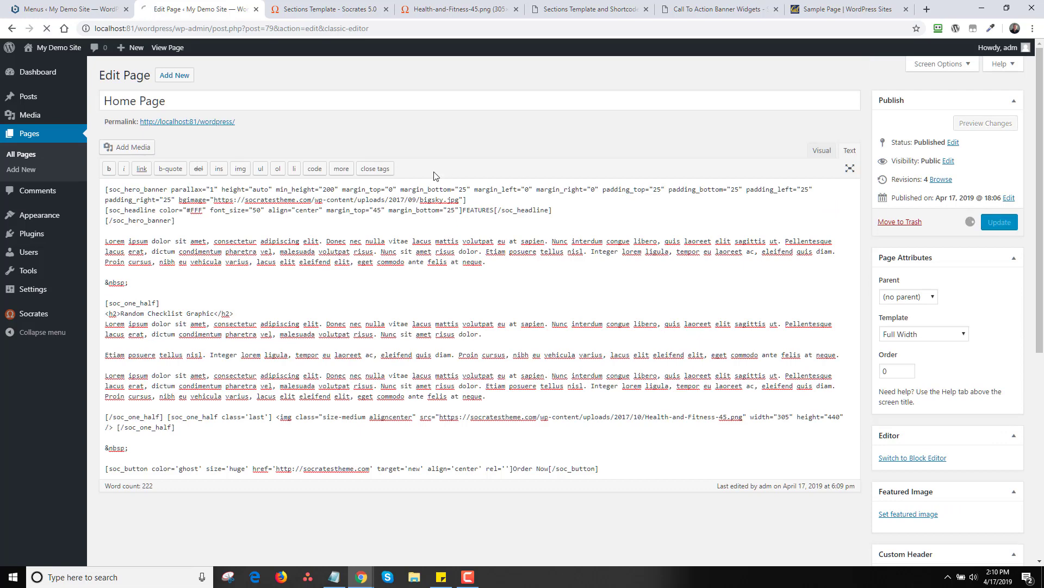
left_click(226, 156)
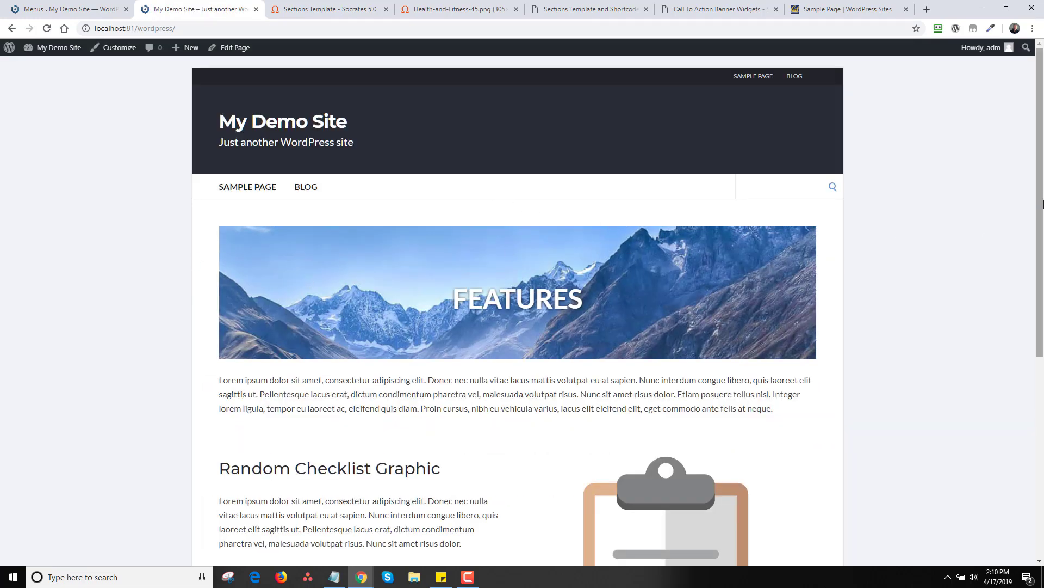
left_click_drag(1040, 167, 919, 219)
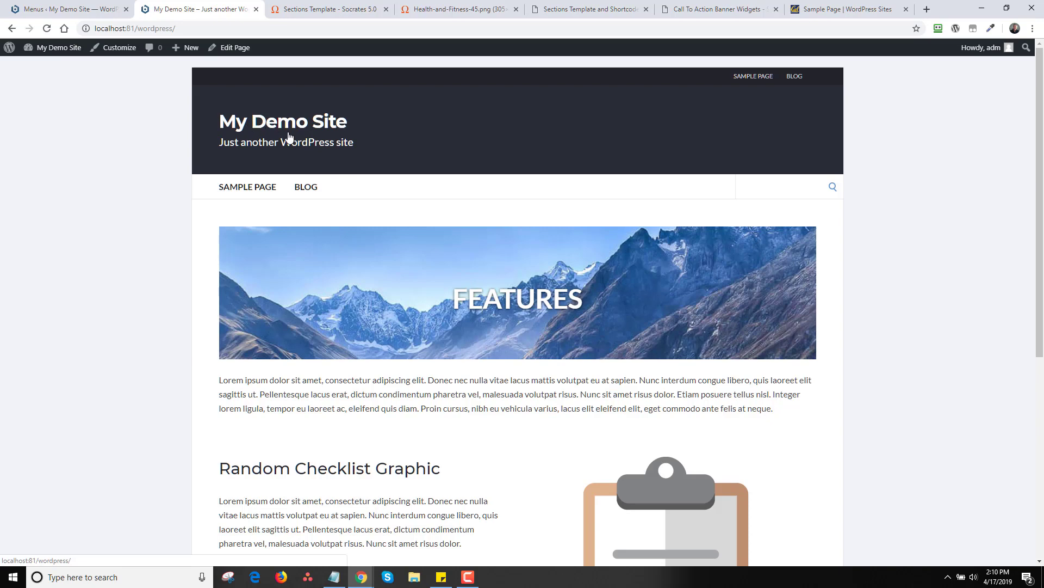
Add a Custom HTML widget to the Top Banner area and paste the FEATURES hero banner shortcode as its content.
left_click(75, 11)
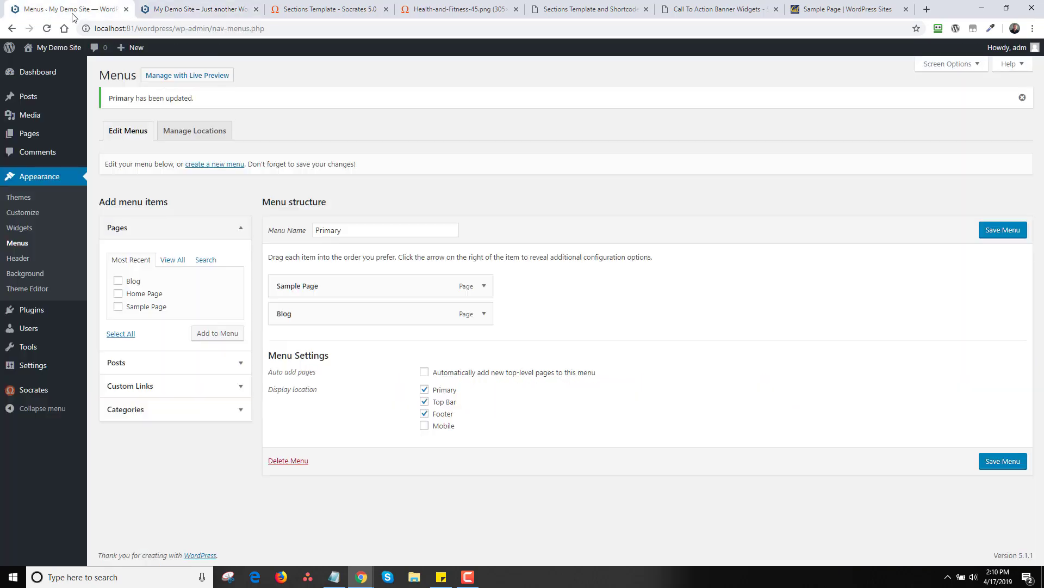
left_click(32, 229)
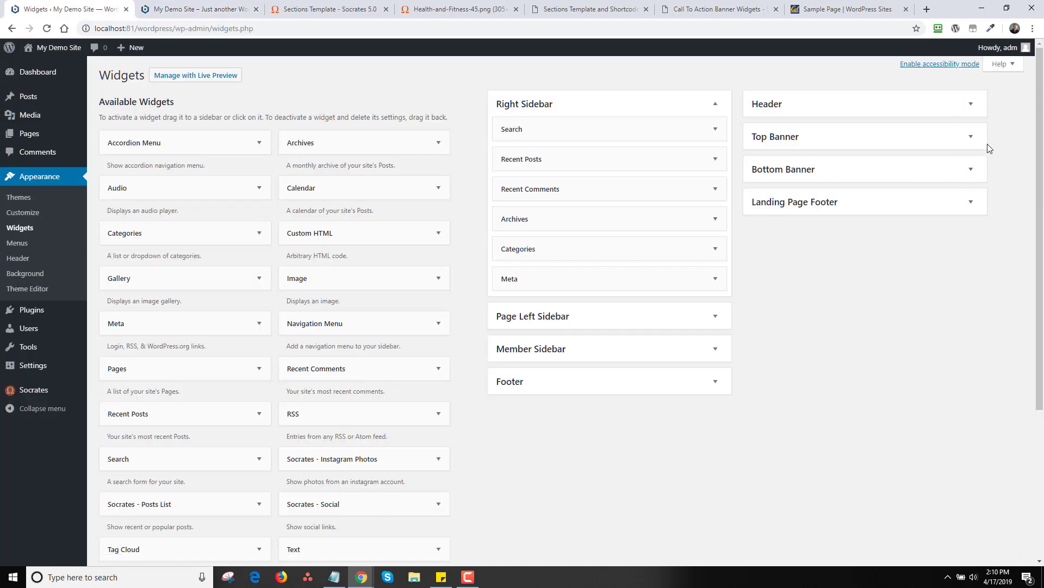
left_click(979, 138)
left_click_drag(308, 240, 827, 206)
left_click(855, 276)
type("[soc_hero_banner parallax=\"1\" height=\"auto\" min_height=\"200\" margin_top=\"0\" margin_bottom=\"25\" margin_left=\"0\" margin_right=\"0\" padding_top=\"25\" padding_bottom=\"25\" padding_left=\"25\" padding_right=\"25\" bgimage=\"https://socratestheme.com/wp-content/uploads/2017/09/bigsky.jpg\"] [soc_headline color=\"#FFF\" font_size=\"50\" align=\"center\" margin_top=\"45\" margin_bottom=\"25\"]FEATURES[/soc_headline] [/soc_hero_banner]")
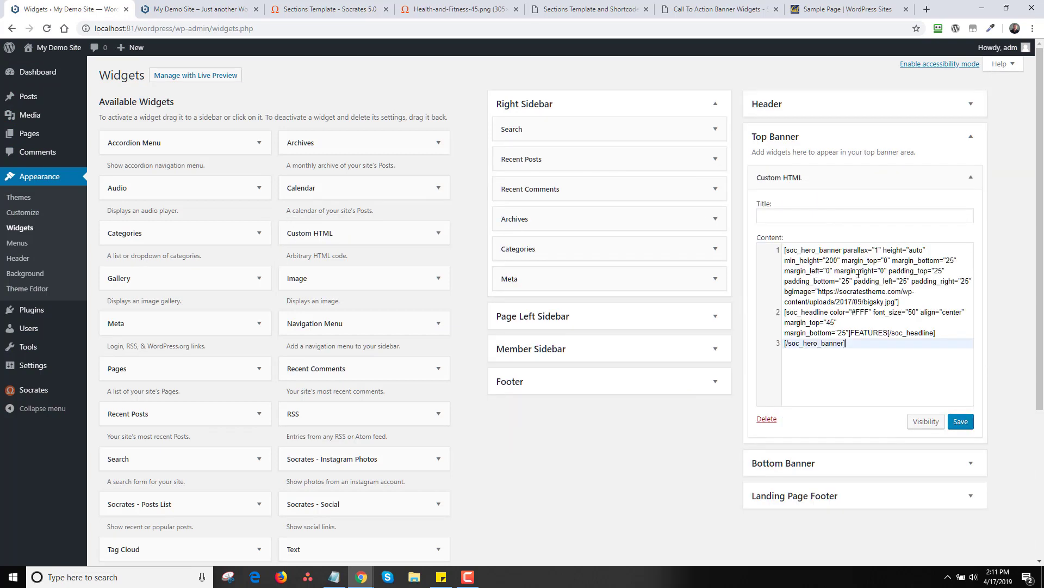
Set the Custom HTML widget's visibility to Show if Page is Sample Page and save the widget.
left_click(925, 421)
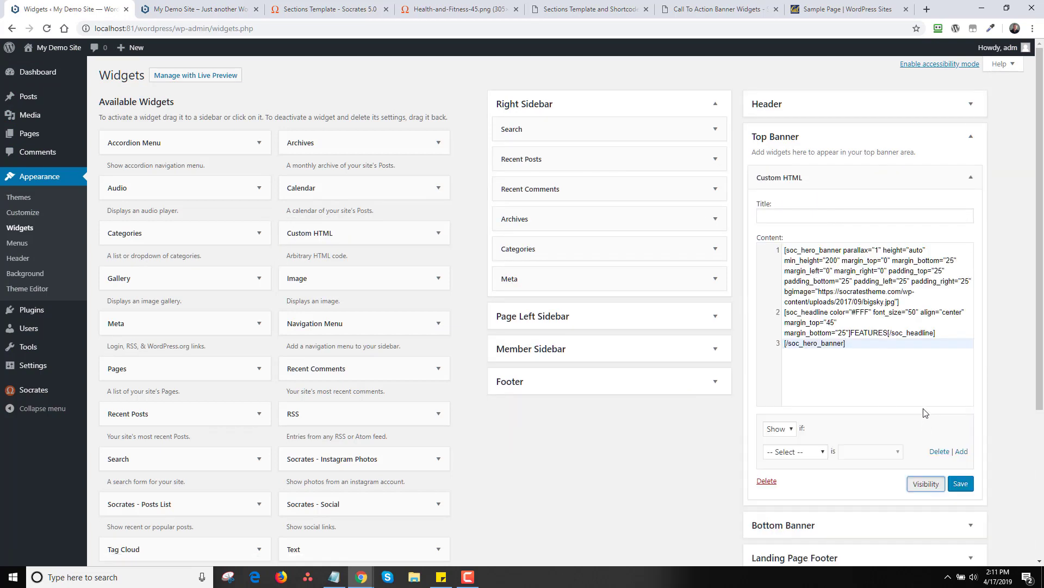
left_click(812, 458)
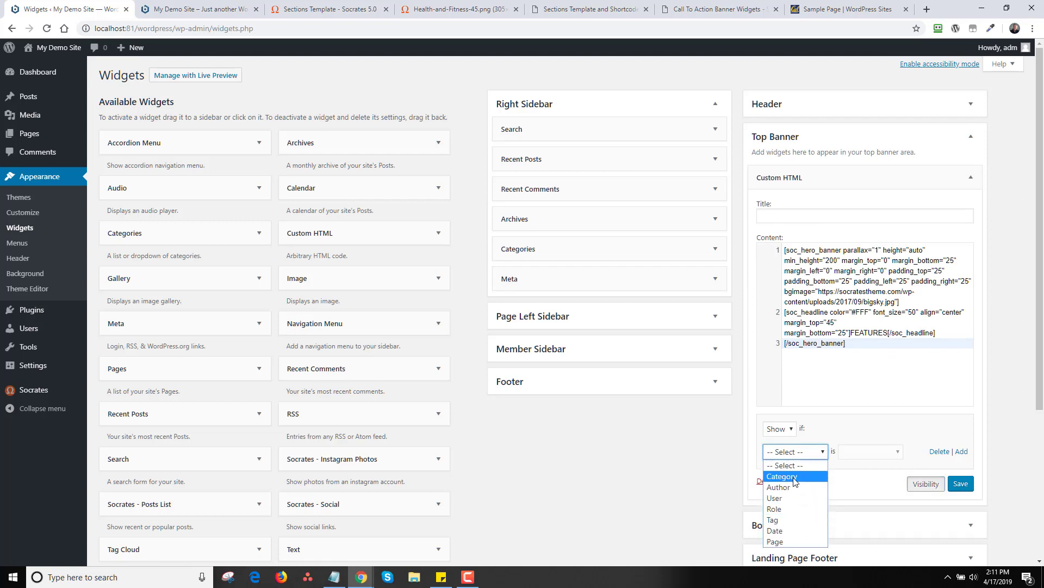
left_click(786, 542)
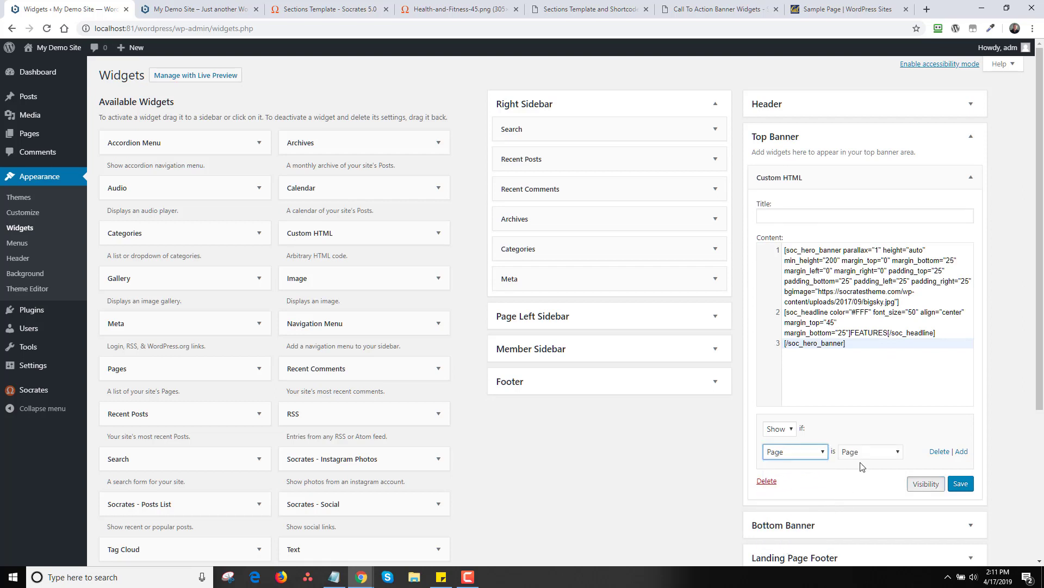
left_click(865, 463)
left_click(871, 437)
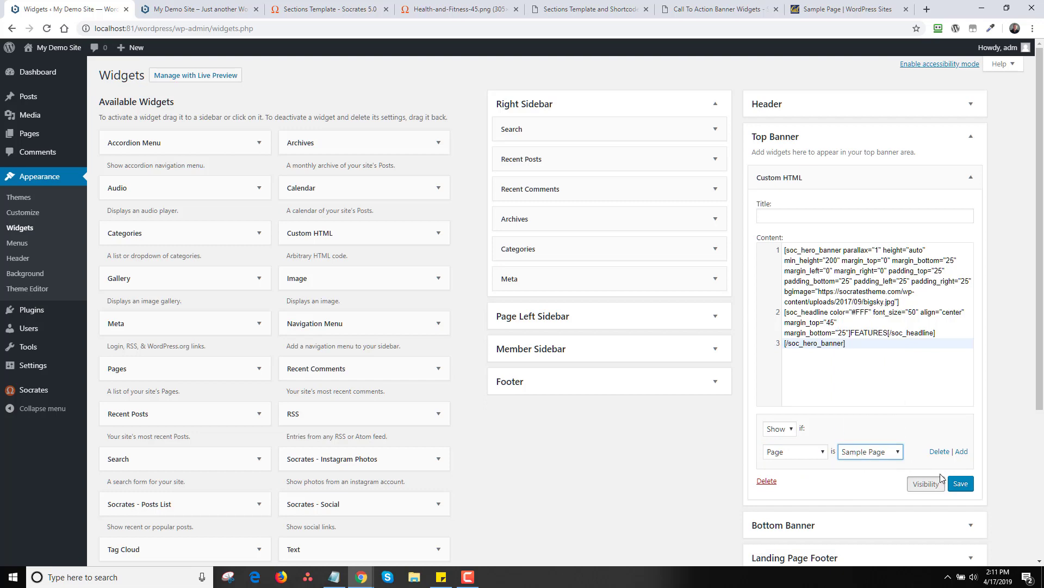
left_click(969, 488)
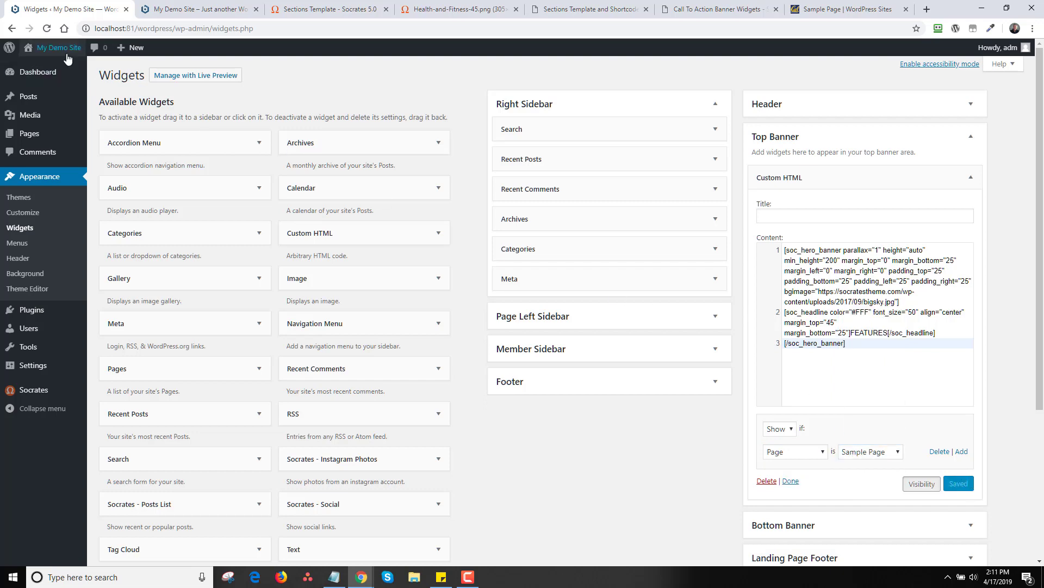
Check the top banner area on the site's Sample Page and on the Blog page.
left_click(55, 67)
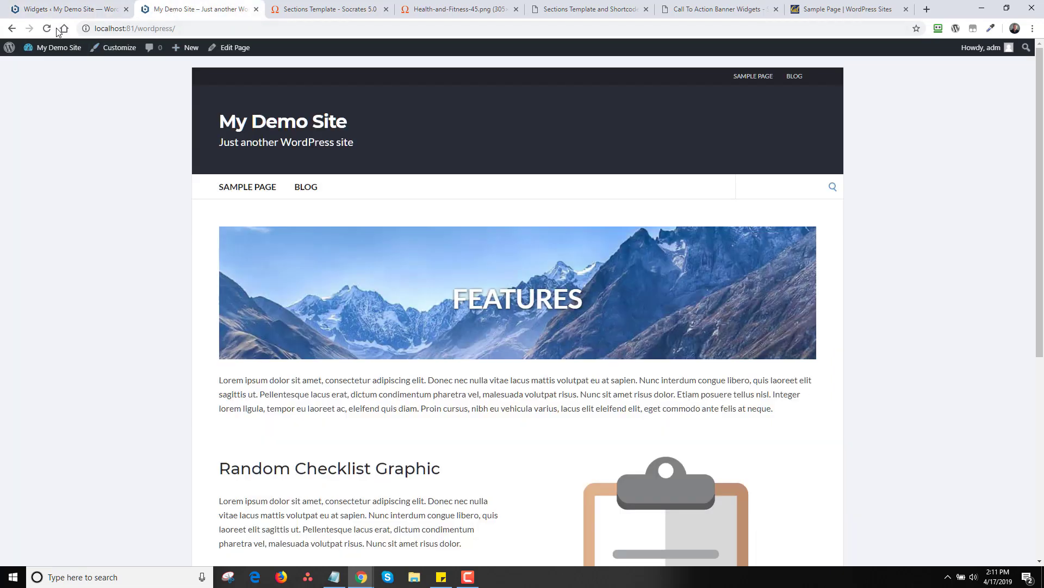
left_click(256, 189)
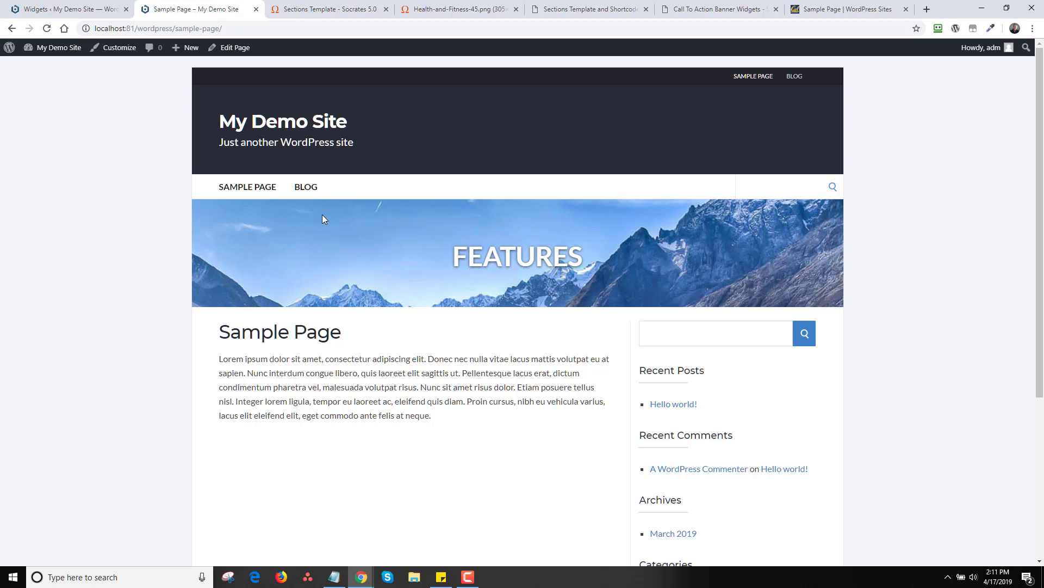
scroll(838, 219, "down", 3)
scroll(489, 218, "up", 3)
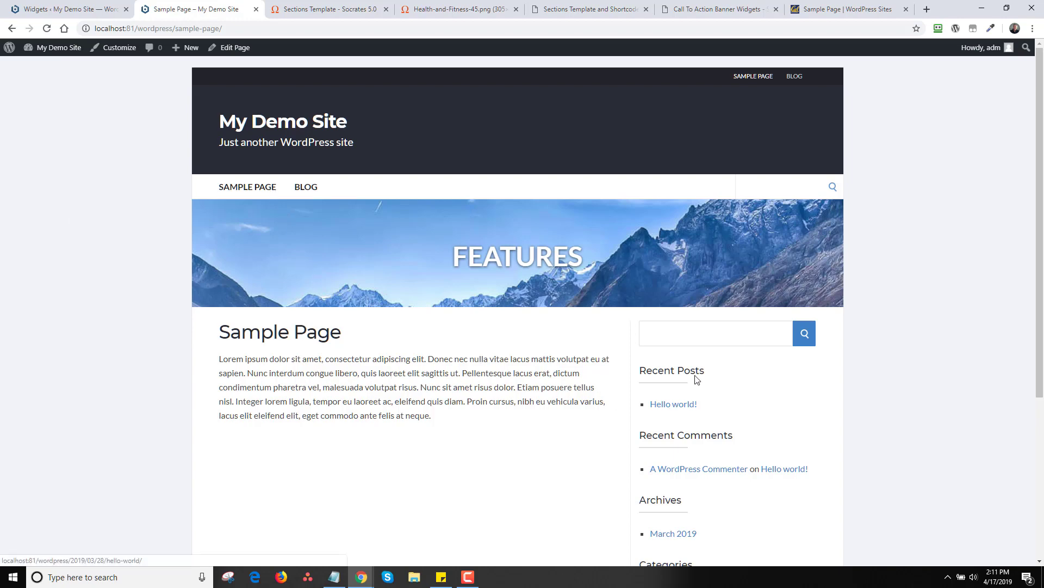
left_click(306, 189)
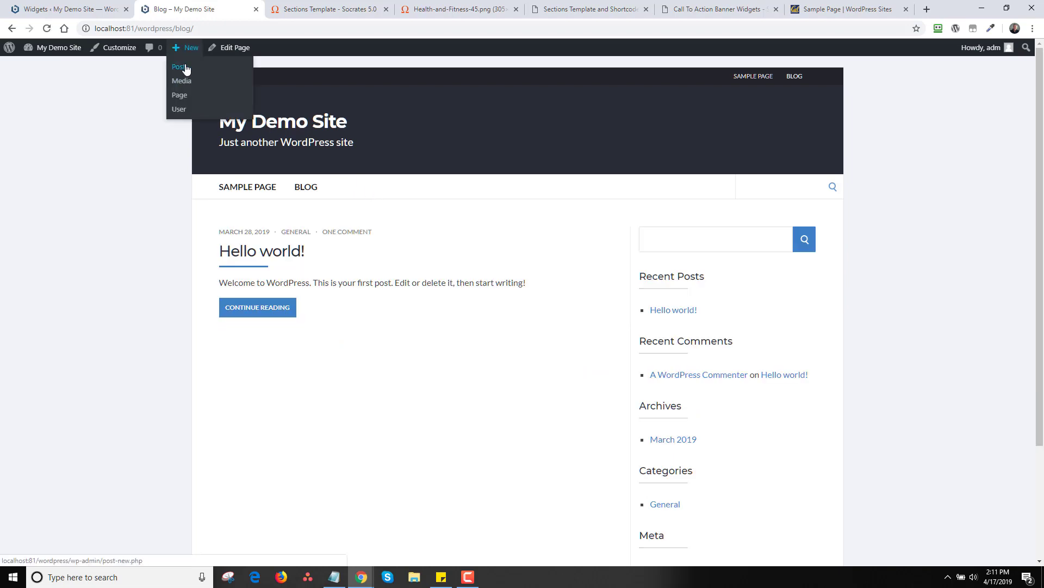
Create a new post titled "This is new post" and fill its body with Lorem Content in the visual editor.
left_click(179, 66)
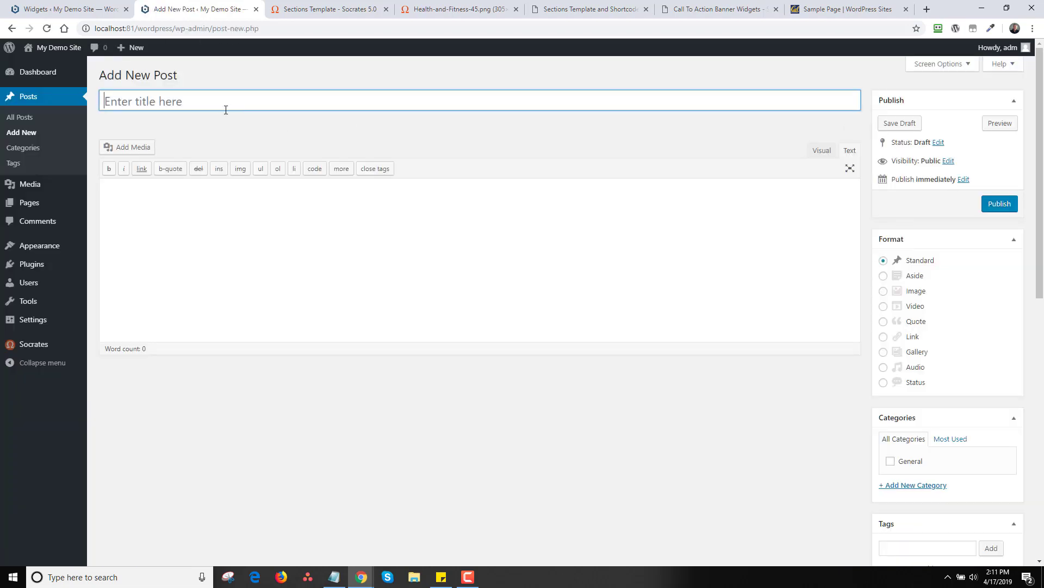
type("This is new post")
left_click(344, 194)
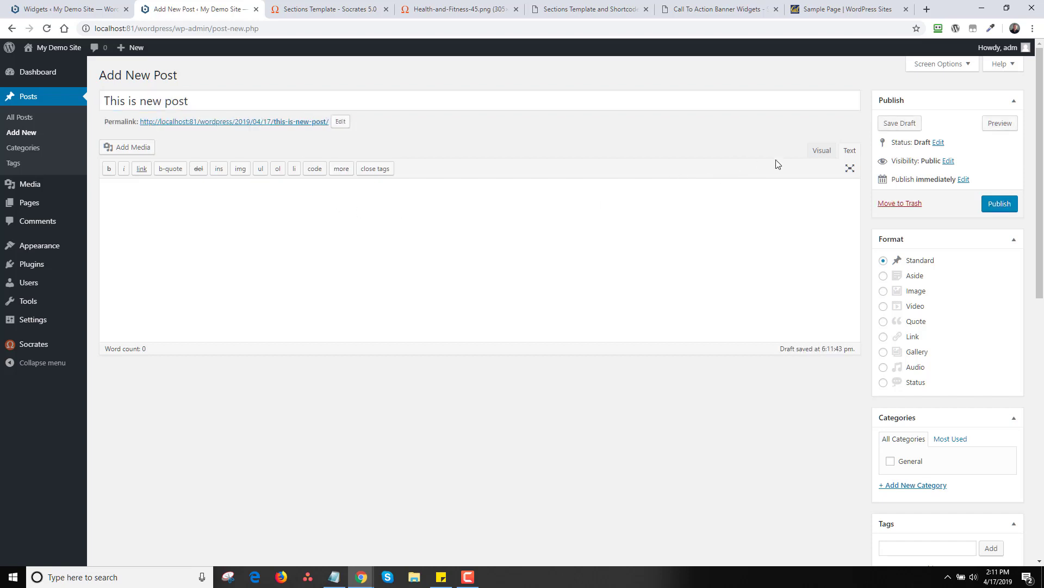
left_click(813, 153)
left_click(369, 169)
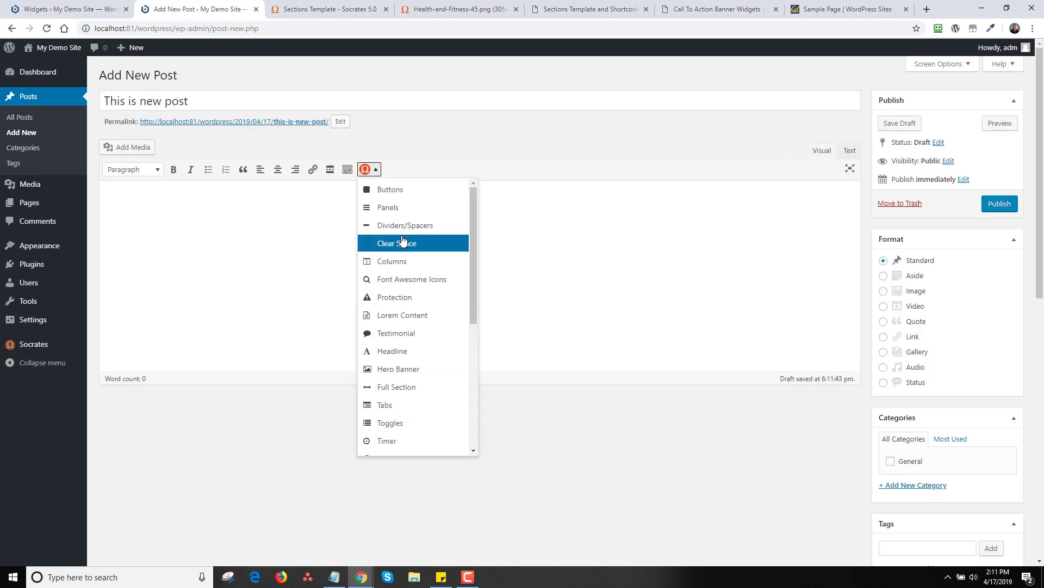
mouse_move(426, 294)
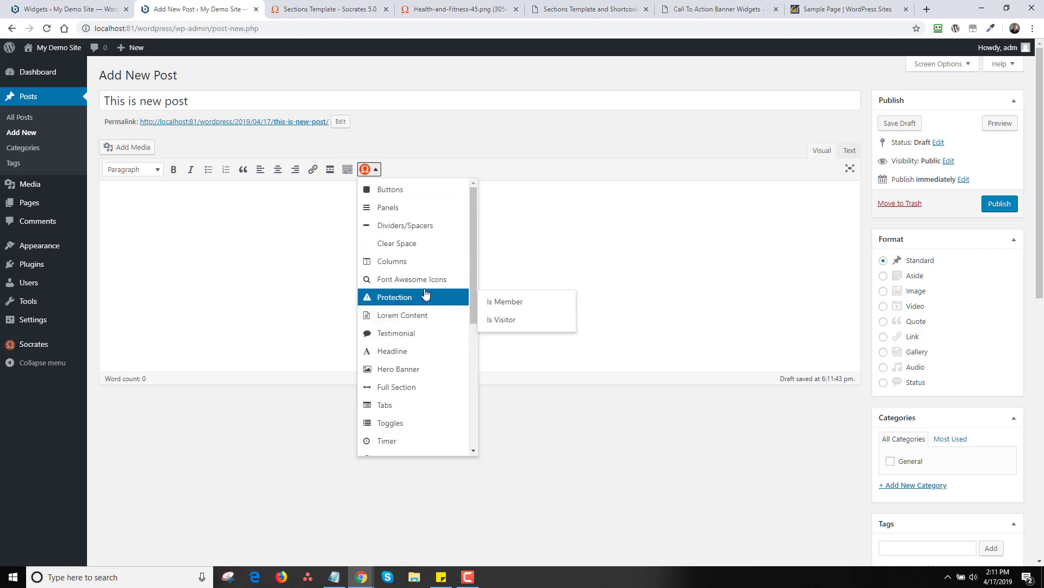
left_click(432, 322)
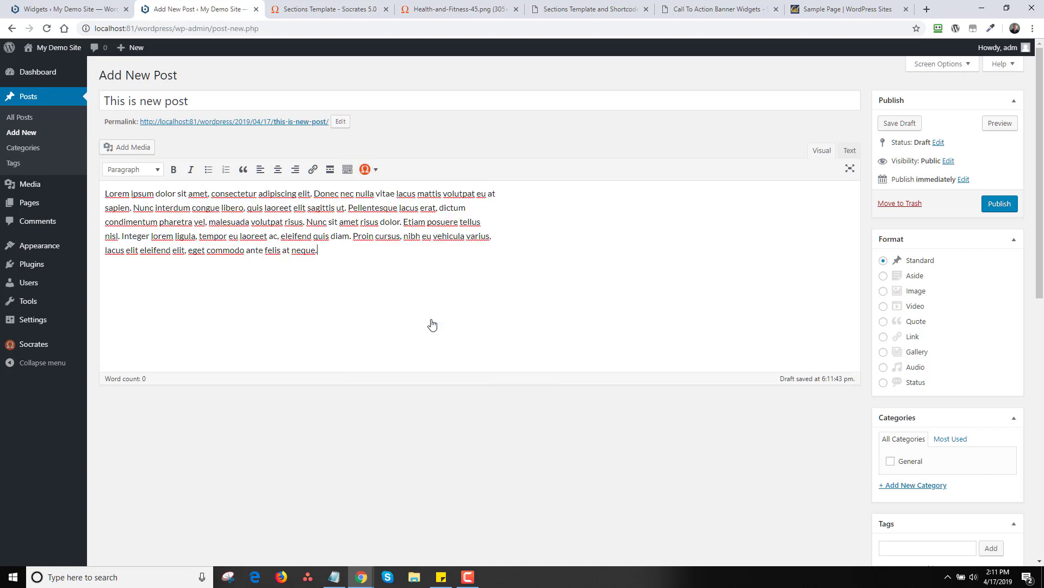
Publish the post in the General category with the tag "lorem ipsum" and view it on the site.
scroll(1042, 294, "down", 3)
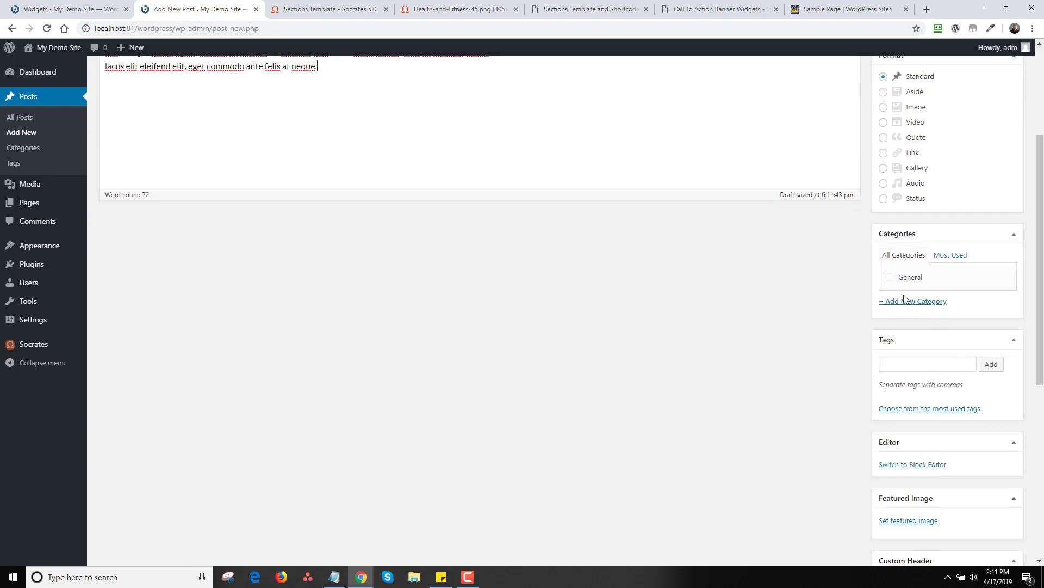
left_click(928, 368)
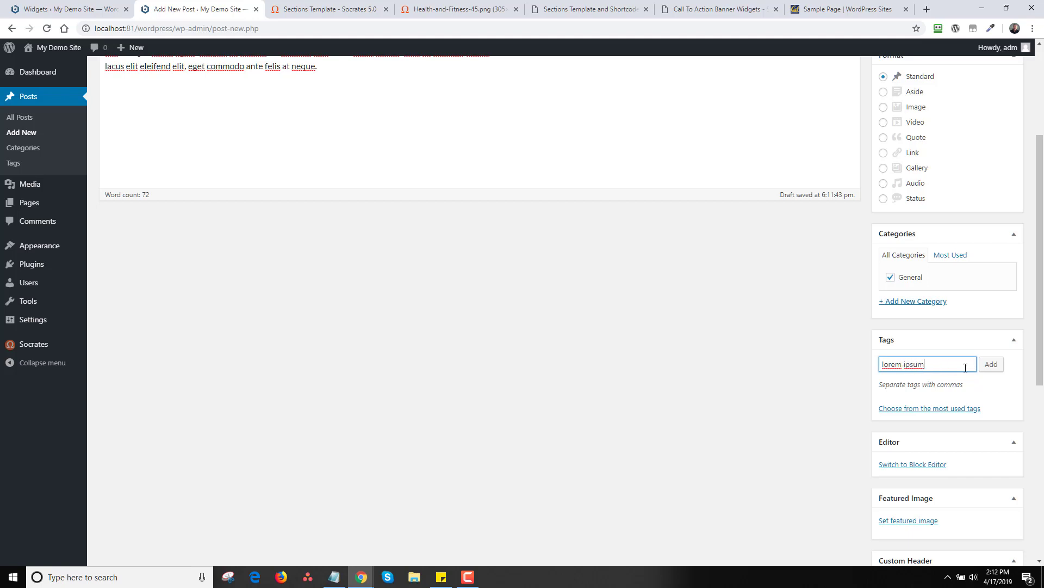
left_click(990, 365)
scroll(1028, 229, "up", 3)
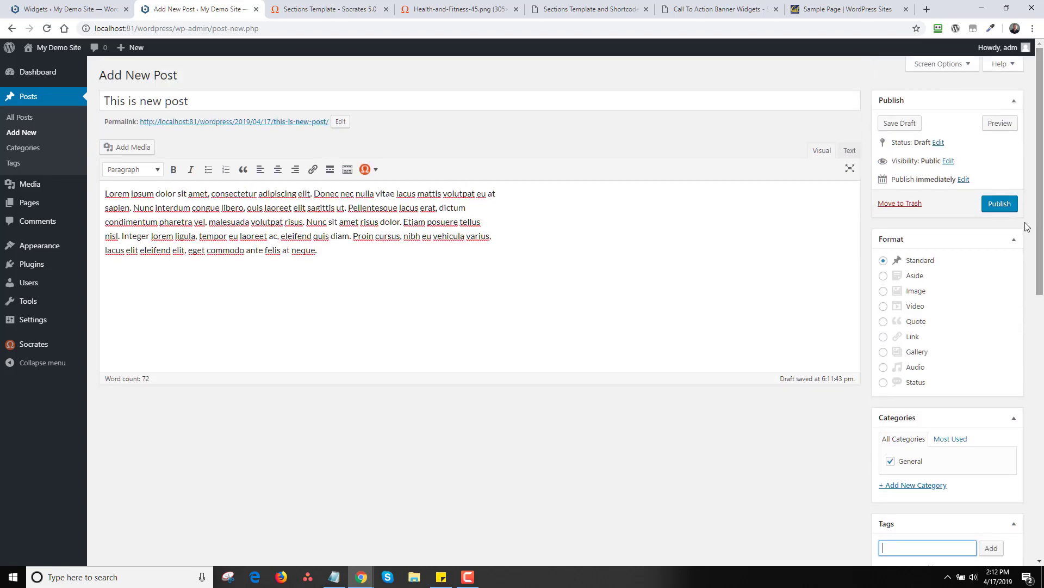
left_click(1000, 203)
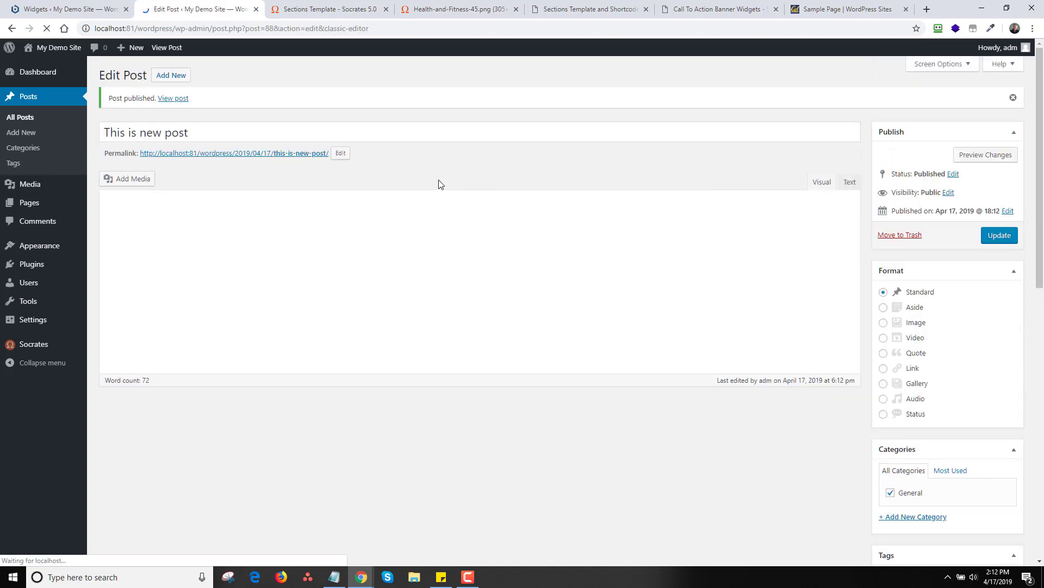
left_click(297, 154)
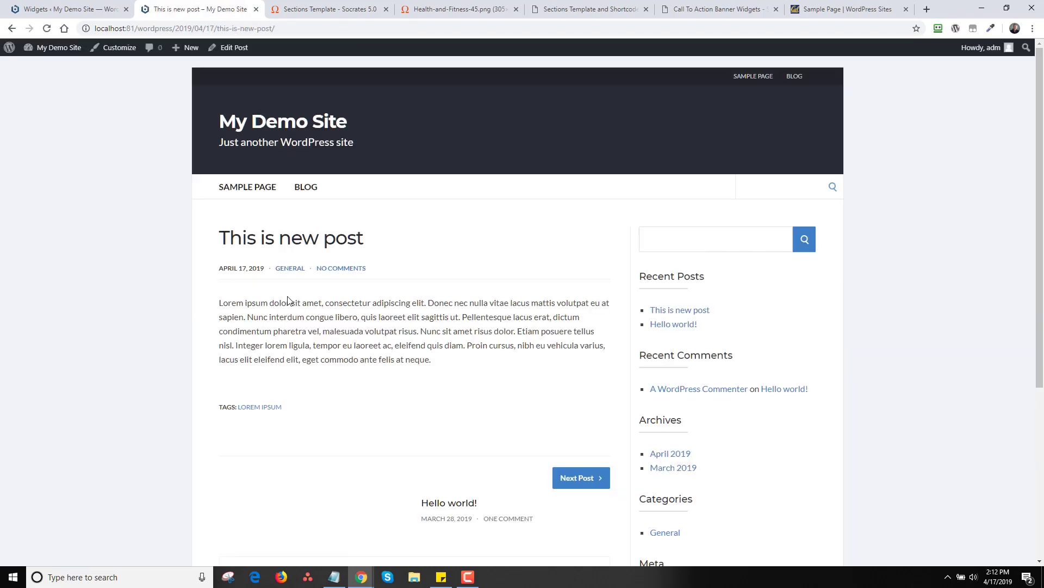
Open the Blog page in the theme customizer and change the site title to "My Example Site".
left_click(303, 190)
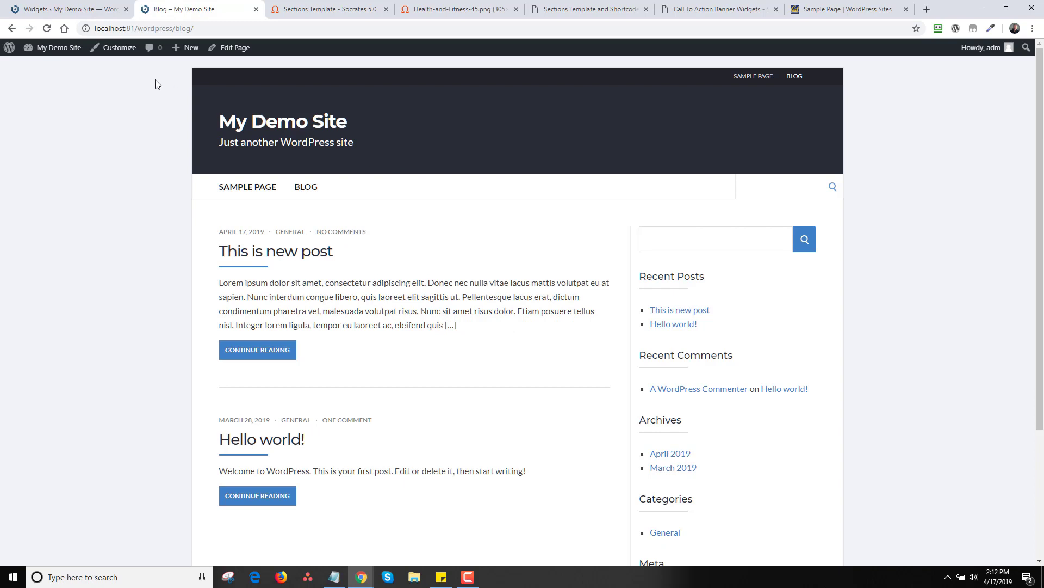
left_click(123, 50)
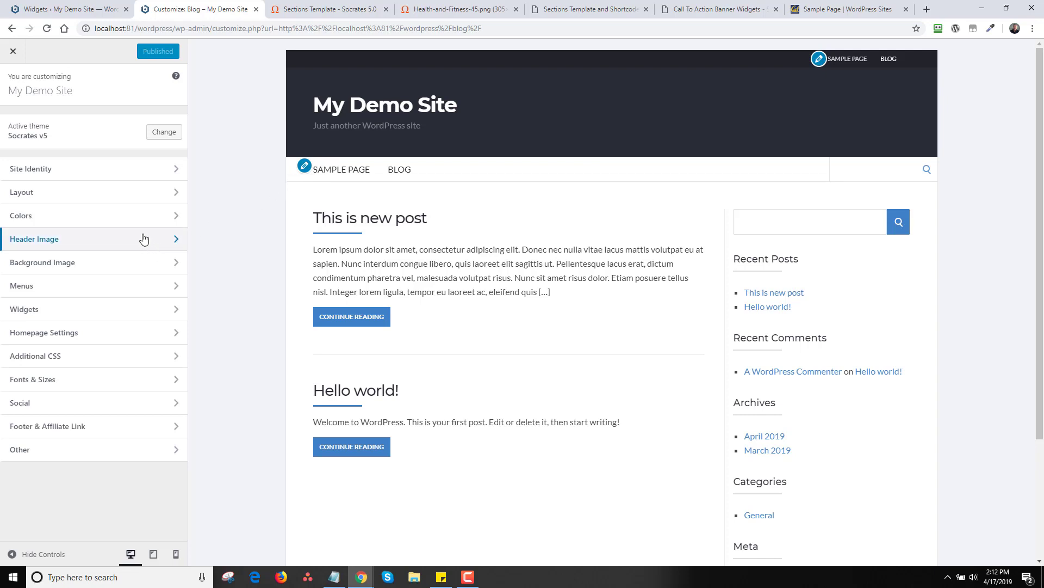
left_click(112, 169)
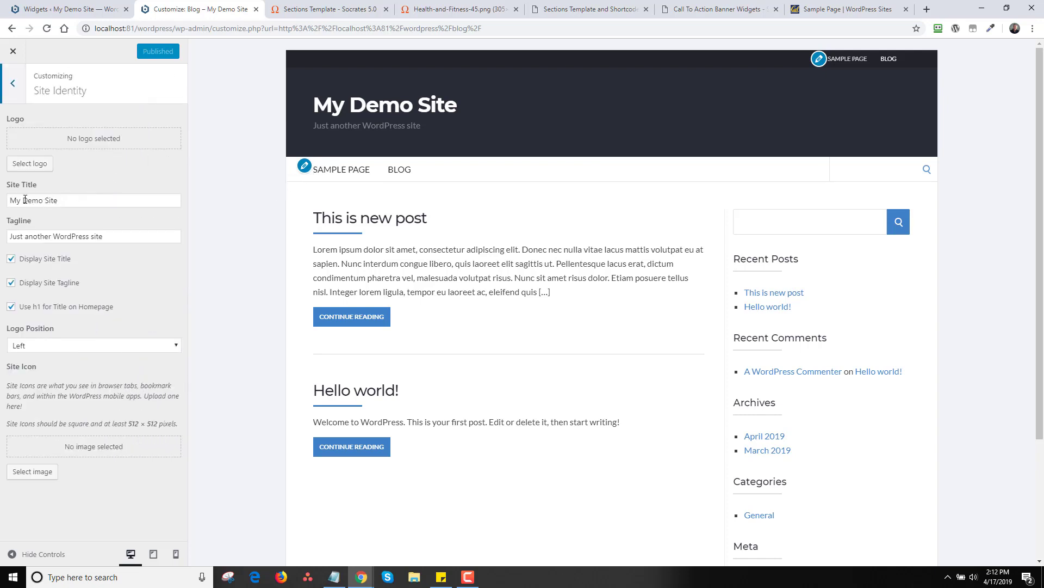
left_click_drag(25, 200, 96, 199)
type("Examole")
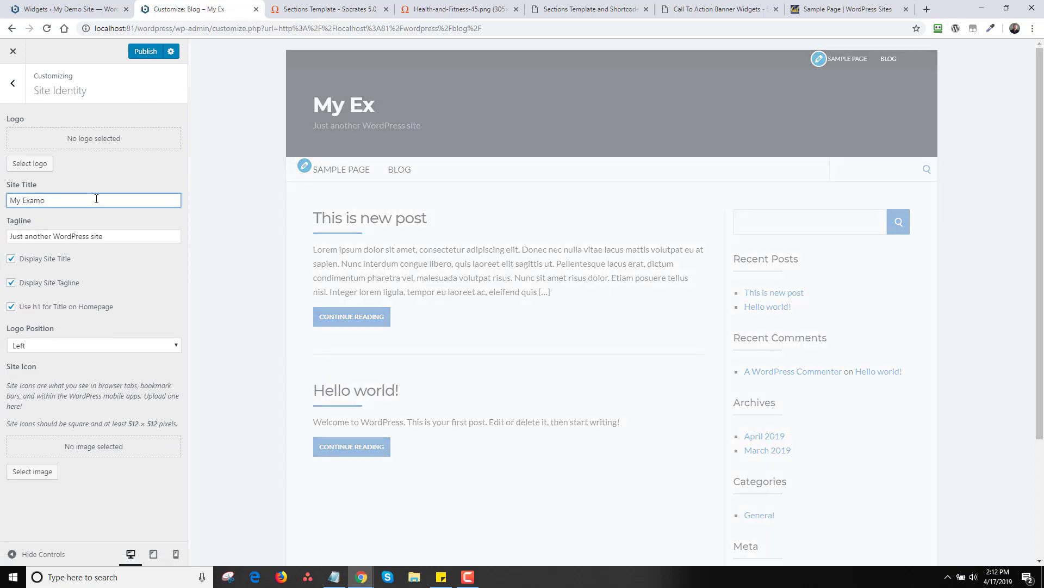
key("BackSpace")
type("ple")
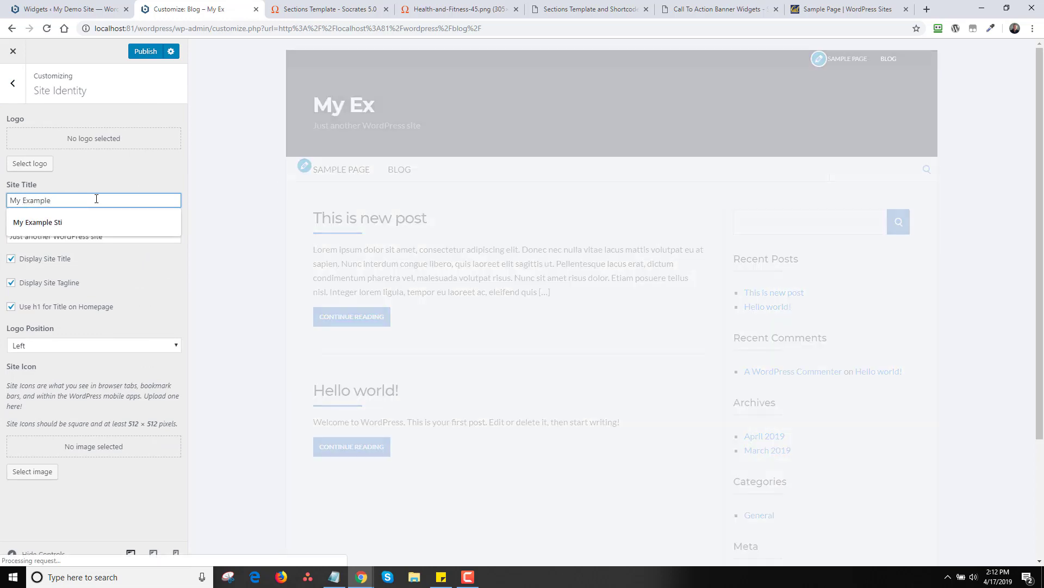
type(" Site")
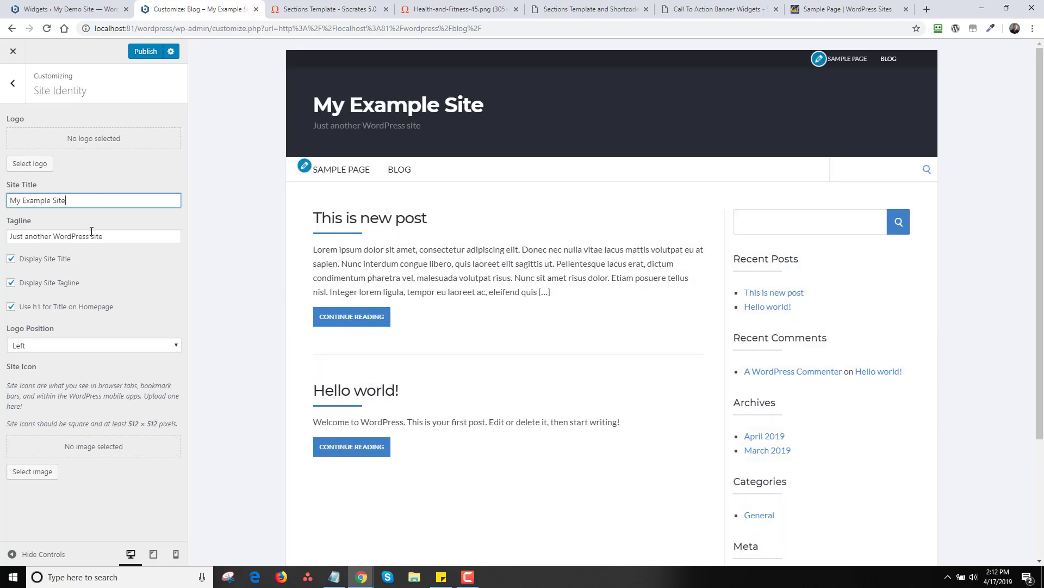
Set the tagline to "This is my sub headline" and the logo position to Center in the site identity settings.
left_click_drag(120, 235, 2, 241)
type("T")
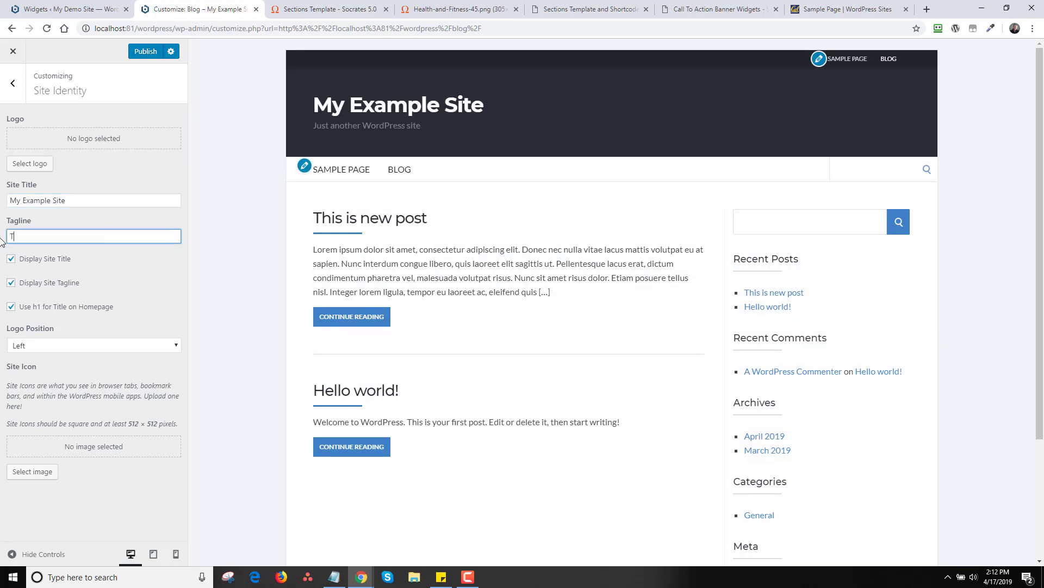
type("his")
key("BackSpace")
key("BackSpace")
type("is ")
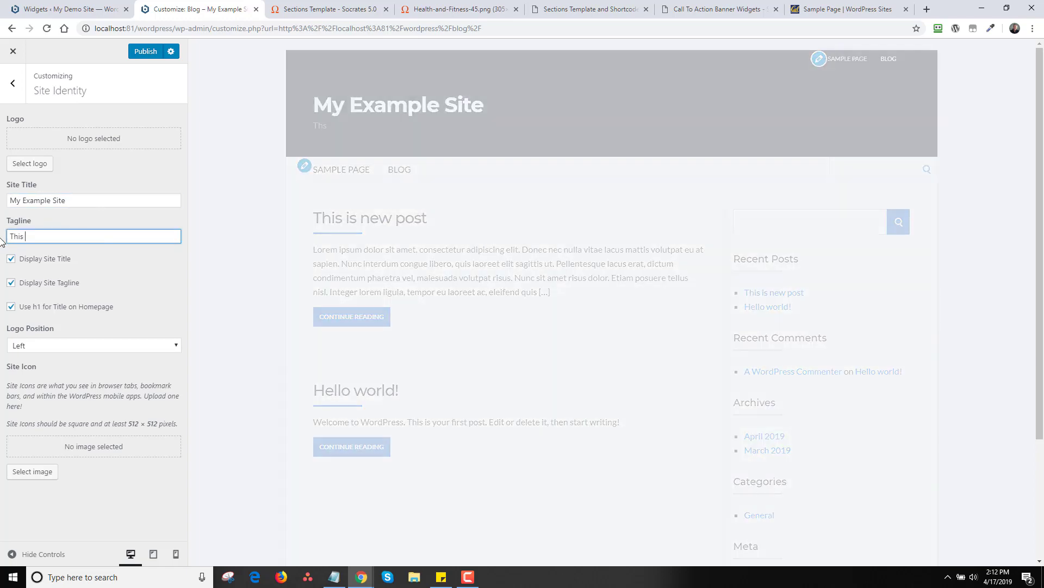
type("is my sub h")
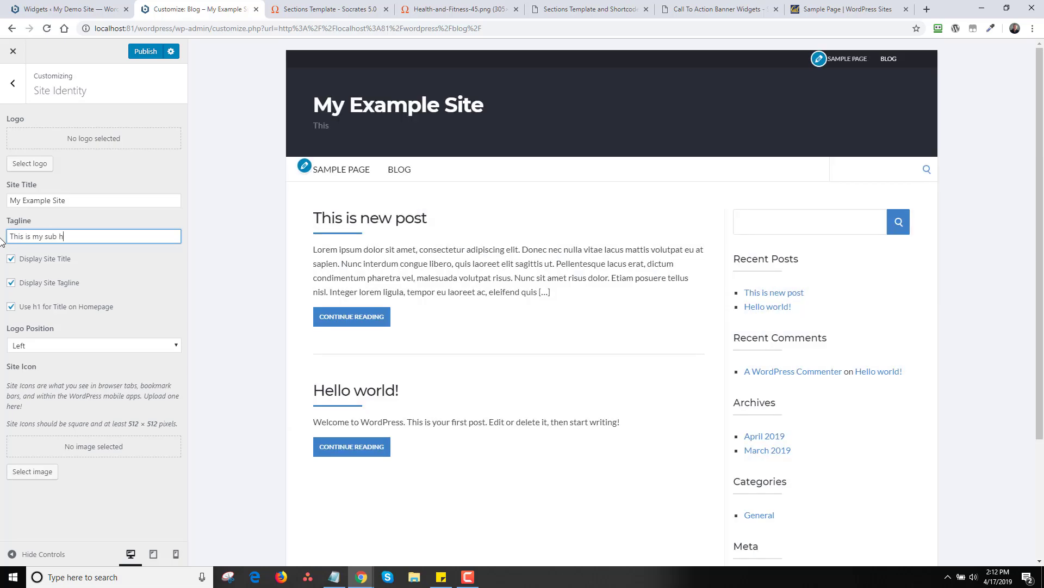
type("eadline")
left_click(30, 345)
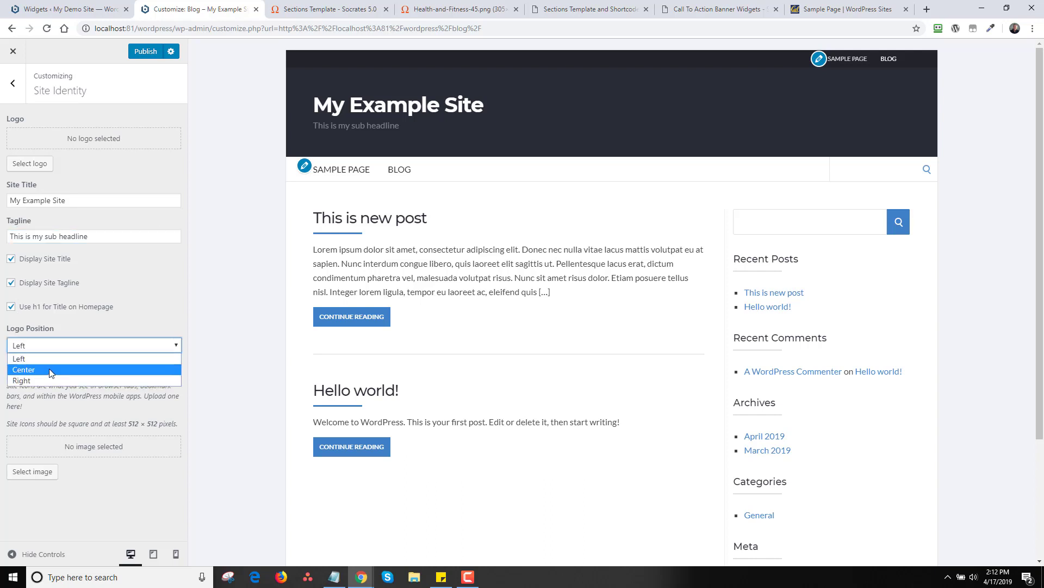
left_click(54, 370)
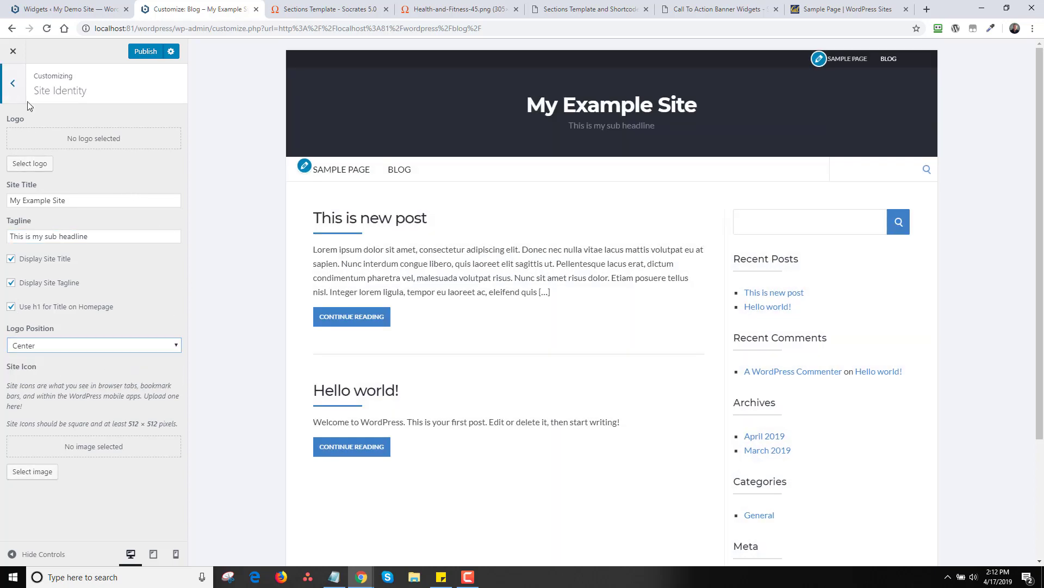
left_click(15, 84)
Set the header background color to the orange preset #dd9933 in the theme's color settings.
left_click(82, 216)
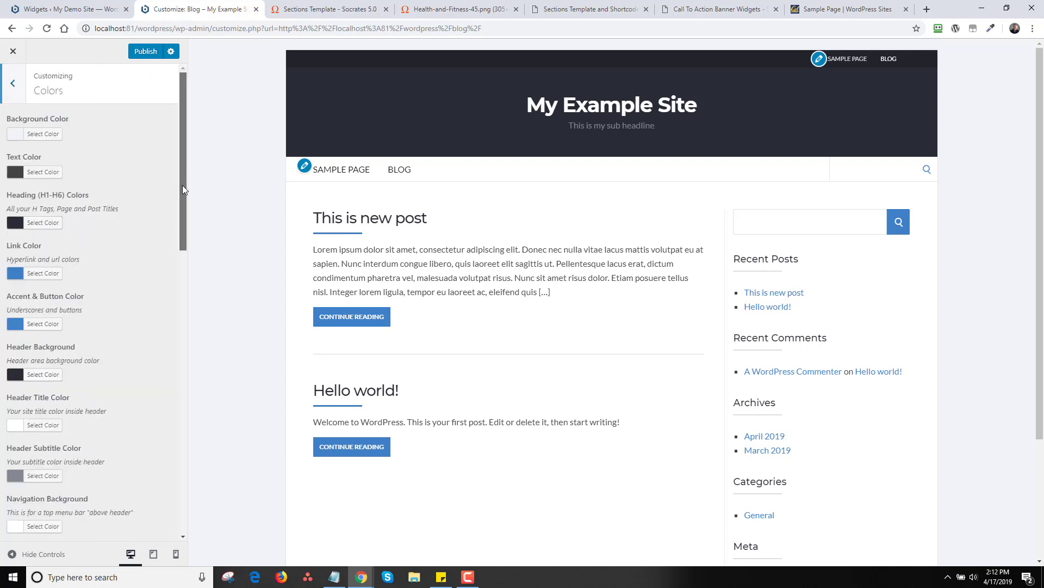
left_click_drag(182, 185, 170, 218)
left_click(15, 276)
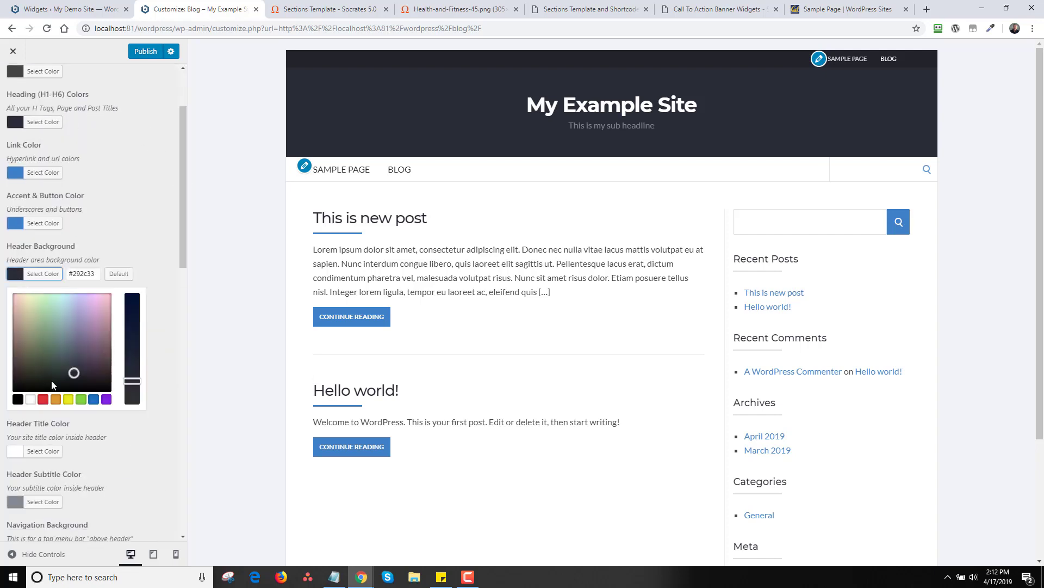
left_click(47, 401)
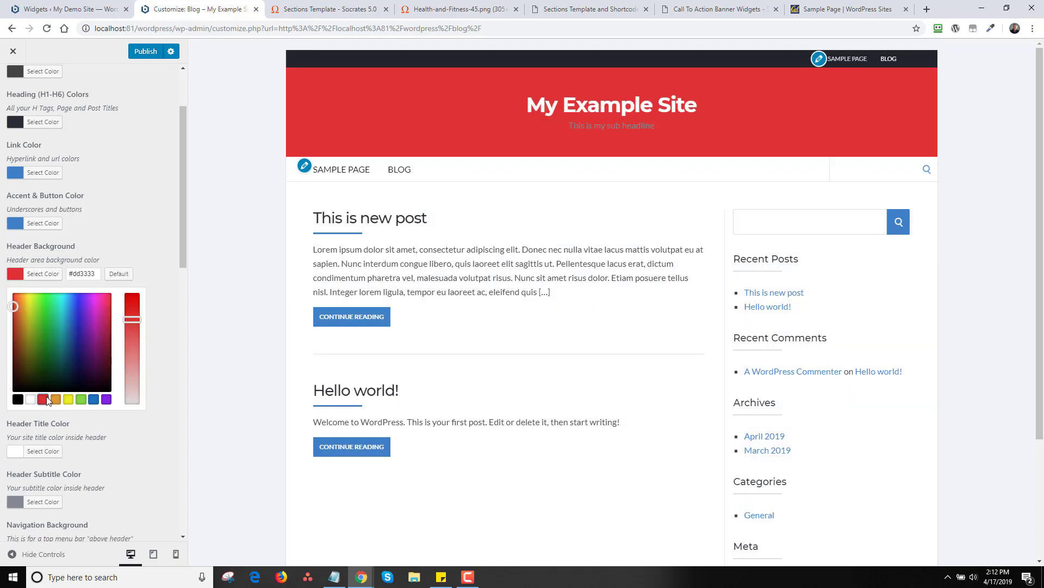
left_click(58, 401)
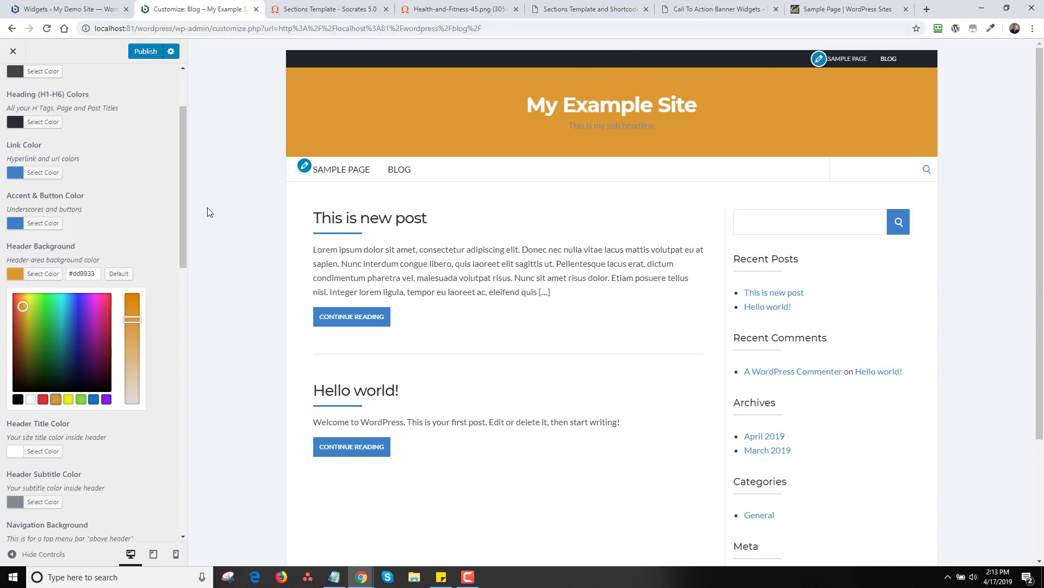
Set the Top Bar Menu Background color to the red preset #dd3333.
left_click_drag(183, 207, 190, 366)
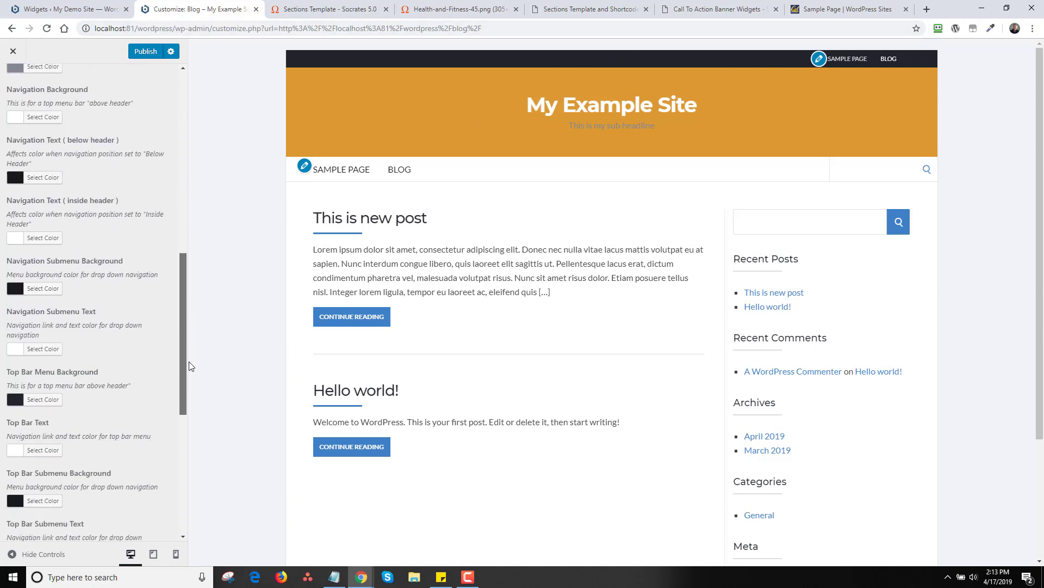
scroll(98, 327, "down", 2)
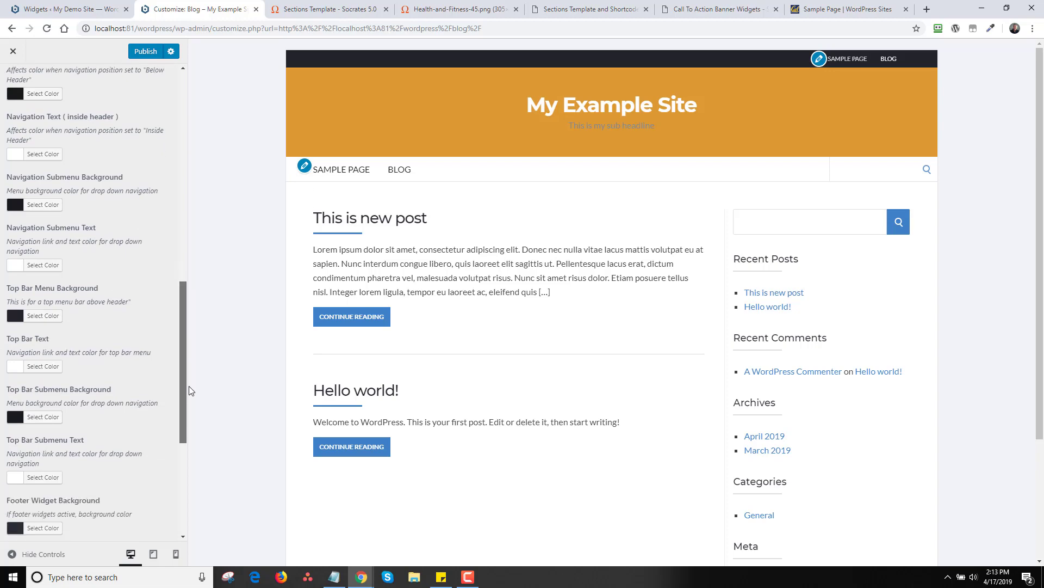
left_click(30, 276)
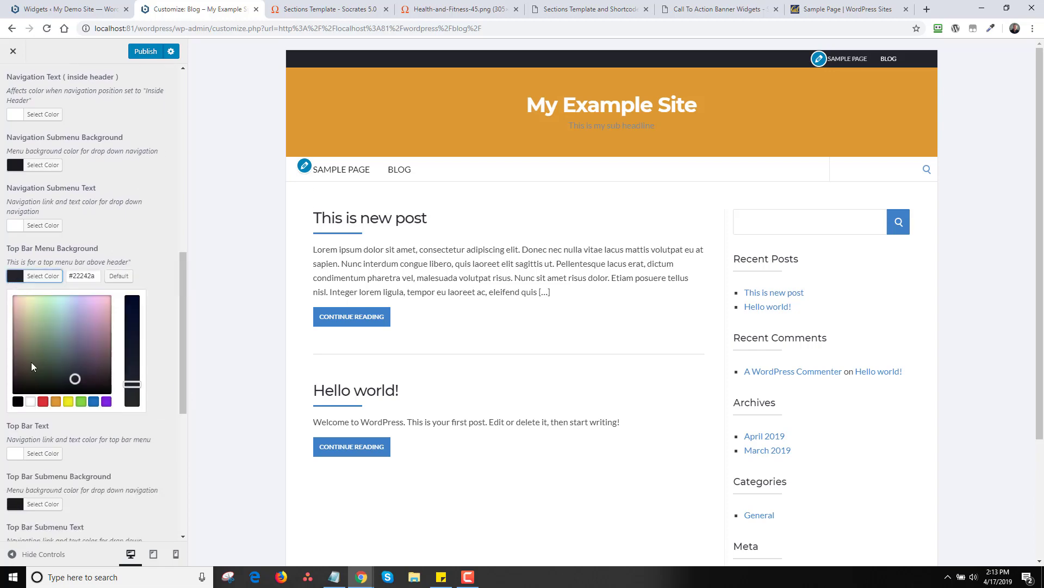
left_click(44, 403)
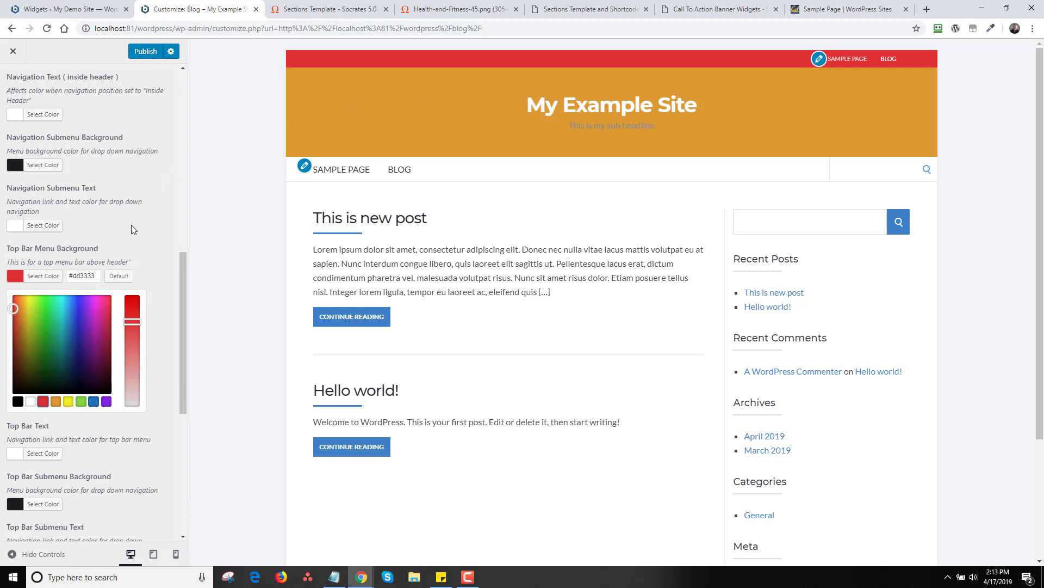
Set the Navigation Background to black #000000 and the Navigation Text (below header) to white #ffffff.
left_click_drag(185, 272, 187, 183)
left_click(24, 235)
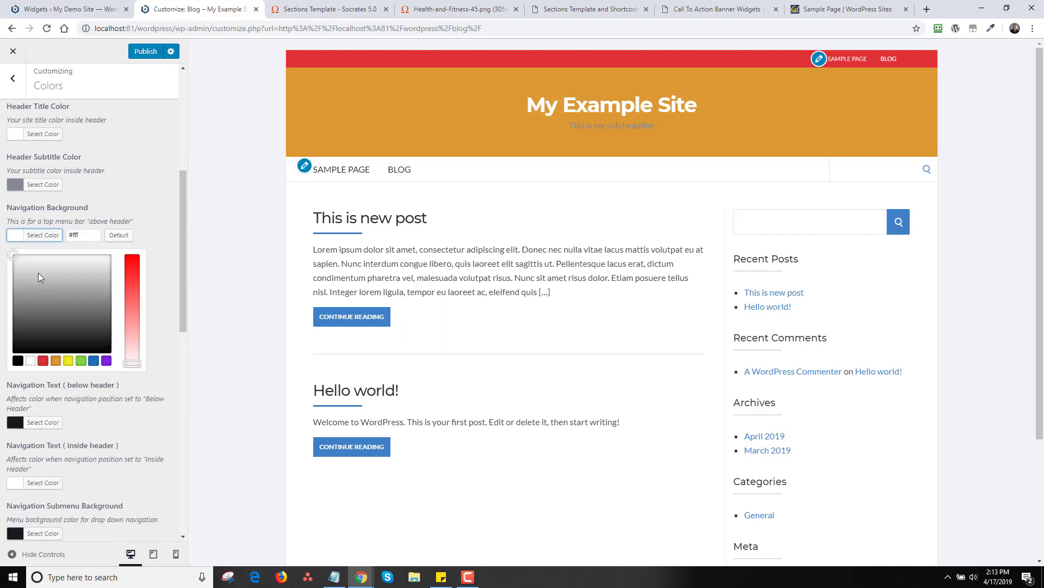
left_click(18, 361)
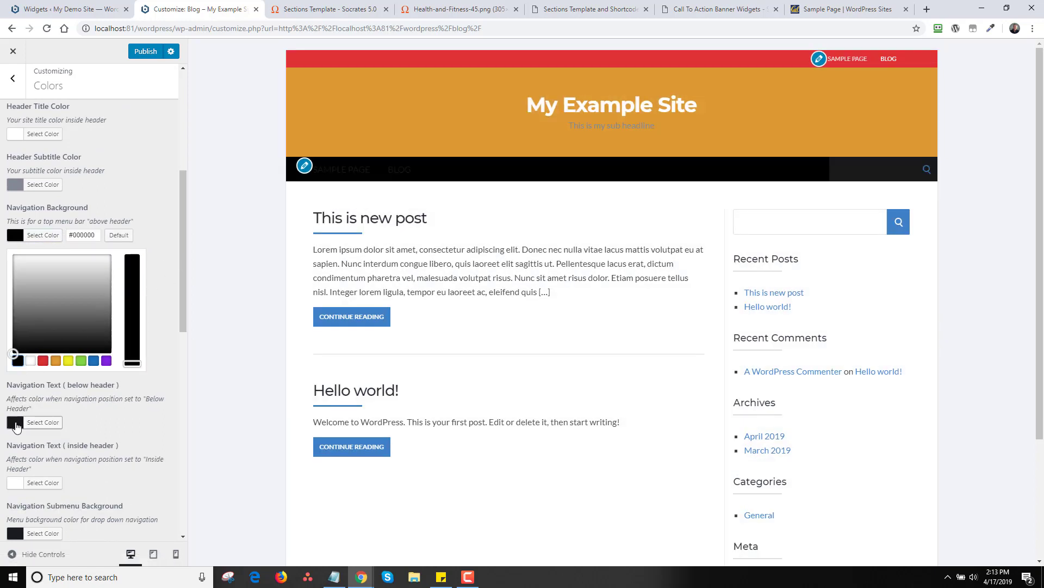
left_click(16, 423)
left_click(31, 420)
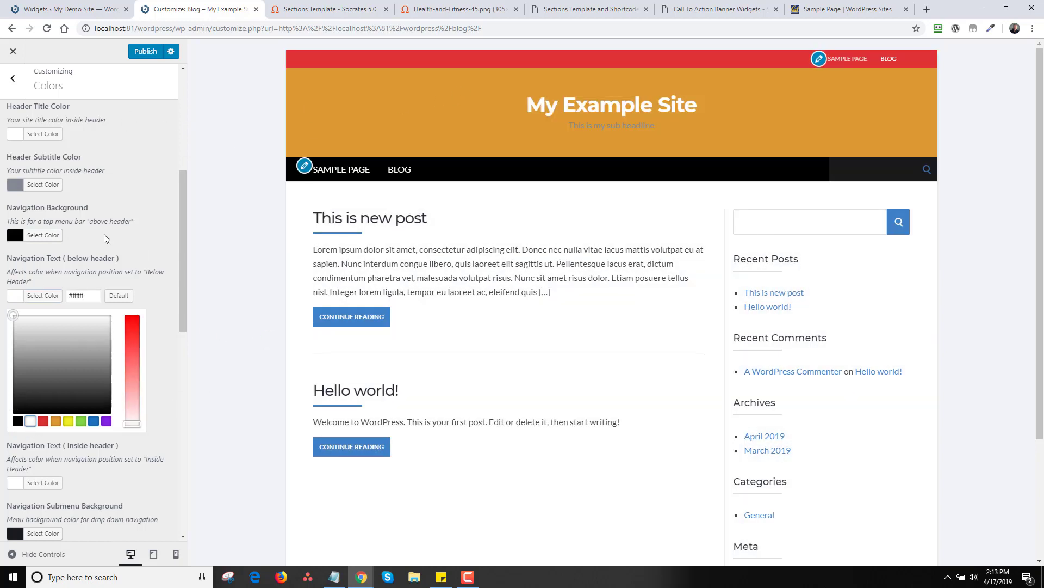
left_click(185, 130)
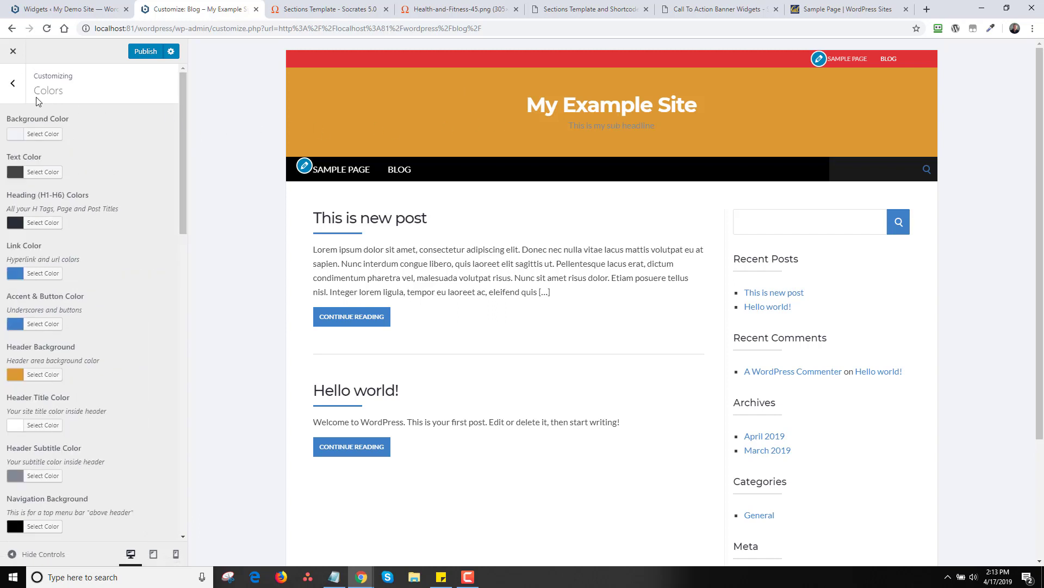
left_click(21, 95)
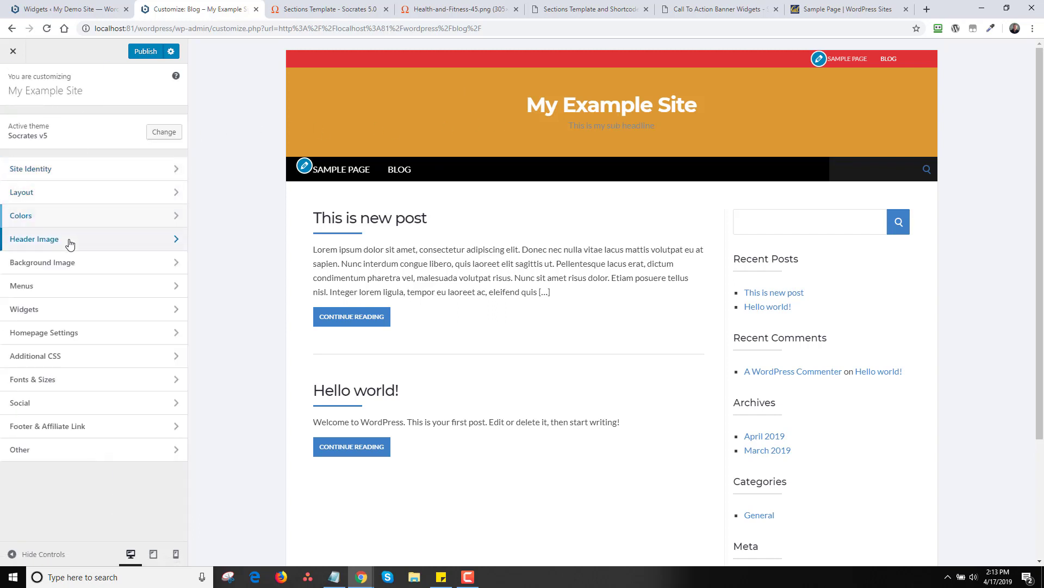
Upload blackstone-1024x576.jpg from the Desktop's DASHBOARD > IMAGES folder as a new header image.
left_click(69, 241)
left_click(52, 210)
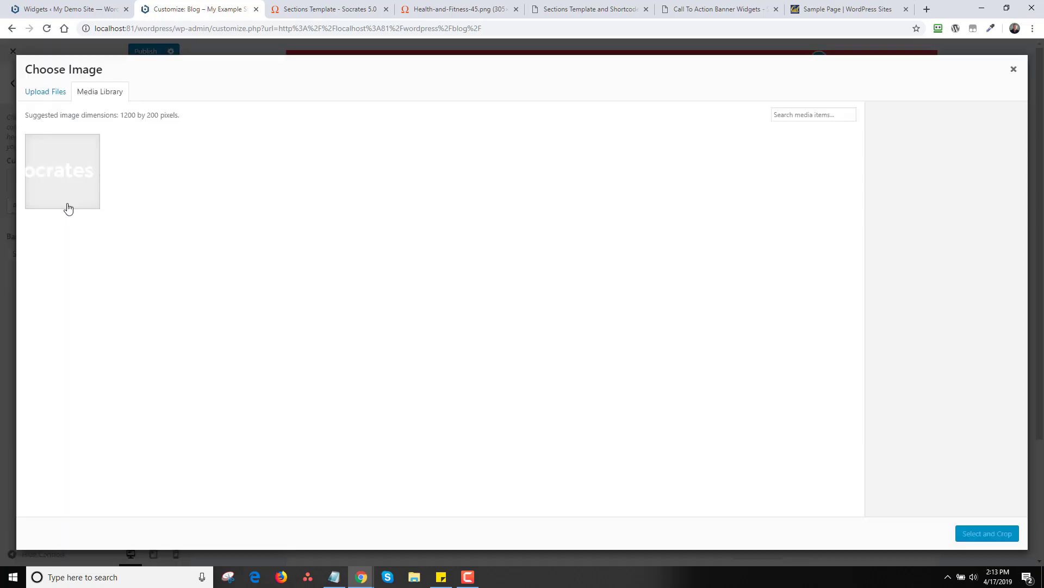
left_click(47, 95)
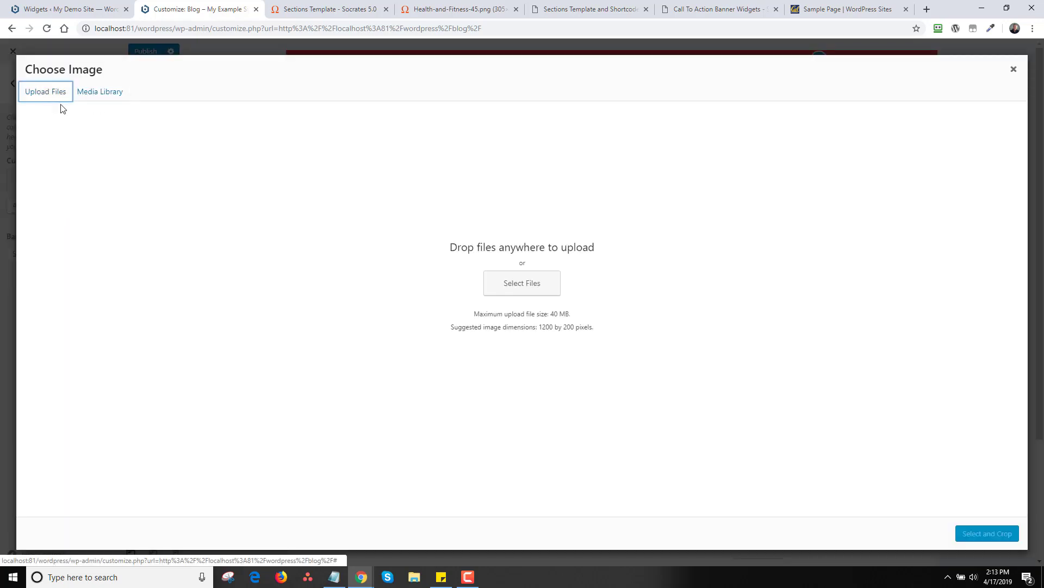
left_click(511, 288)
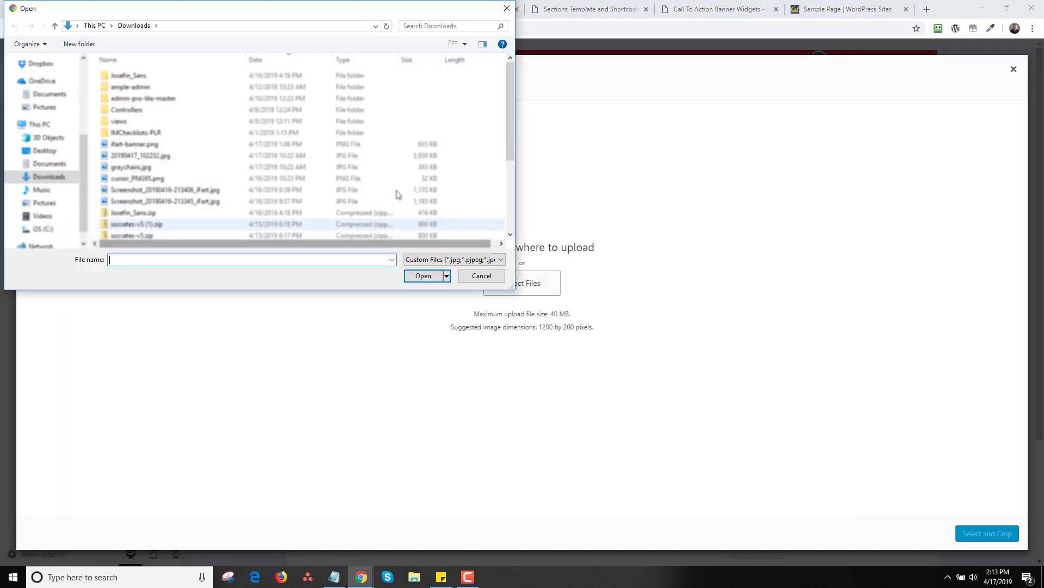
left_click(47, 153)
double_click(115, 76)
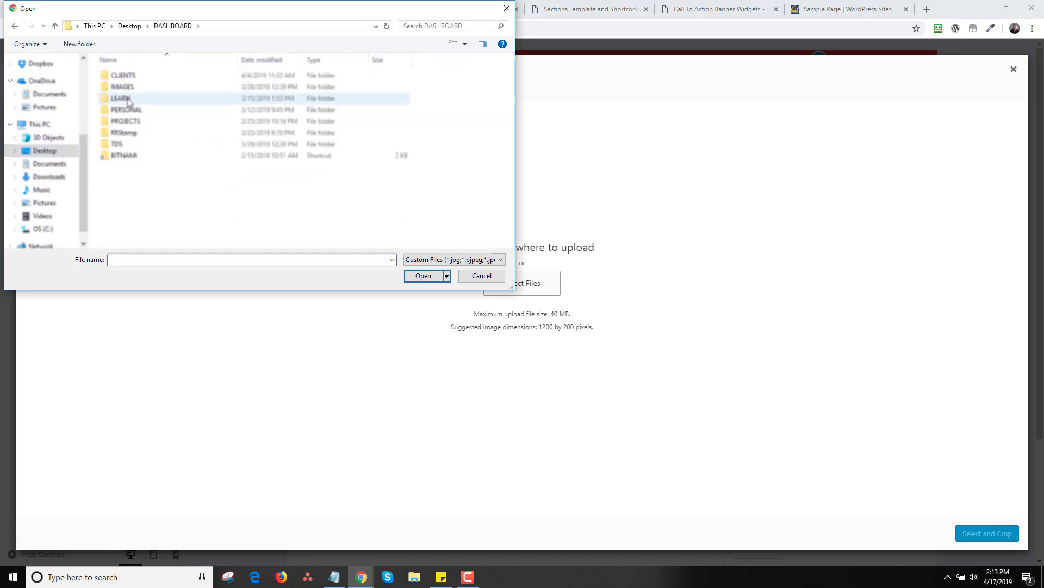
double_click(122, 87)
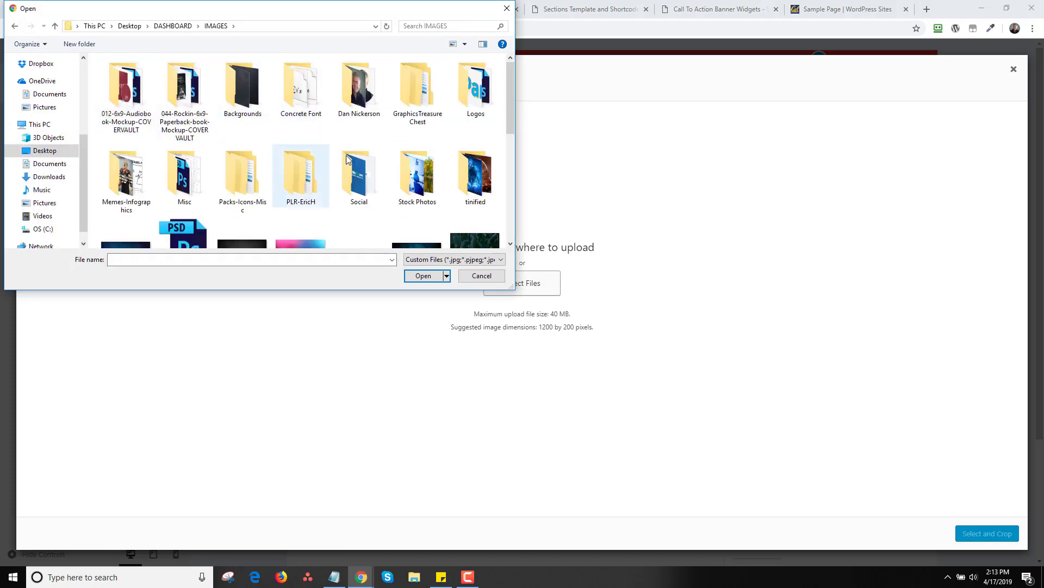
scroll(511, 139, "down", 3)
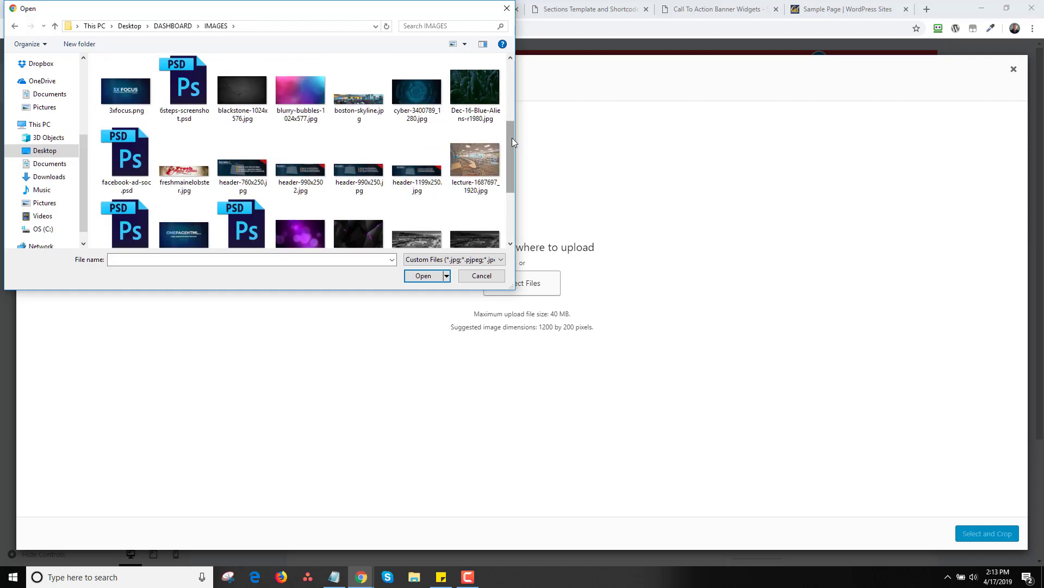
left_click_drag(511, 138, 515, 125)
double_click(251, 123)
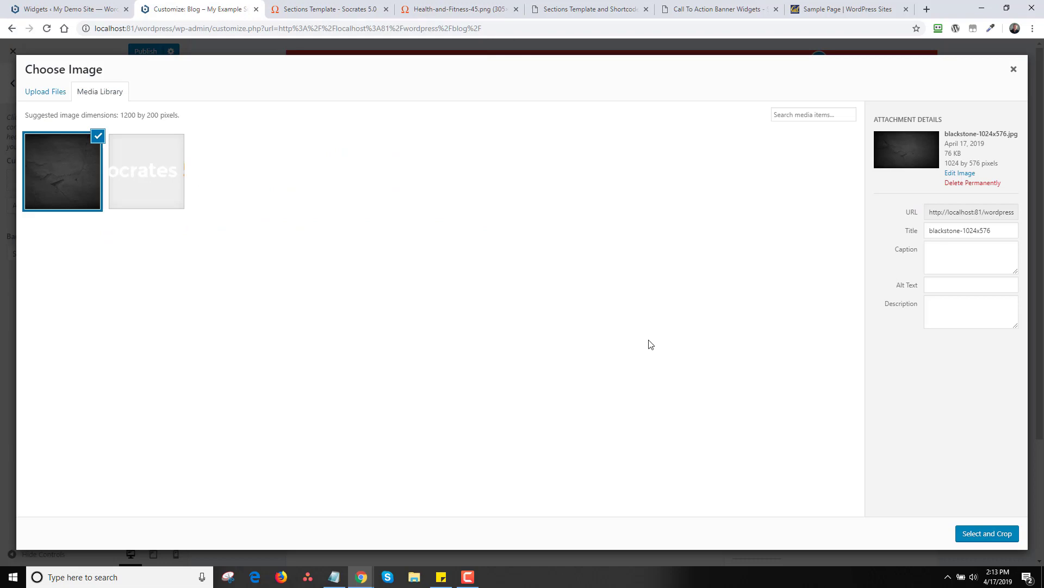
Crop the uploaded image to the suggested area for the header and check the blog preview.
left_click(979, 530)
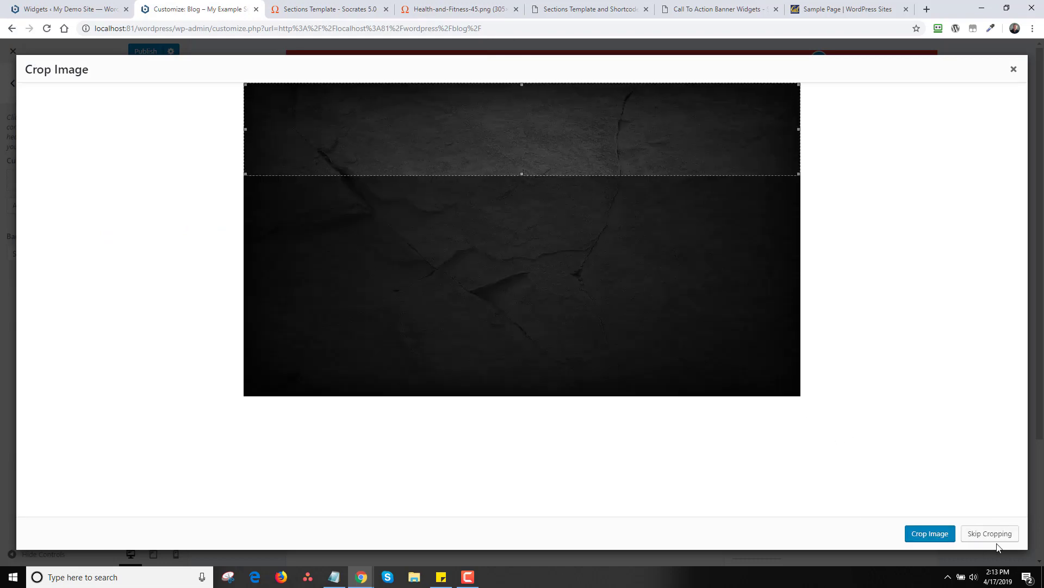
left_click(930, 533)
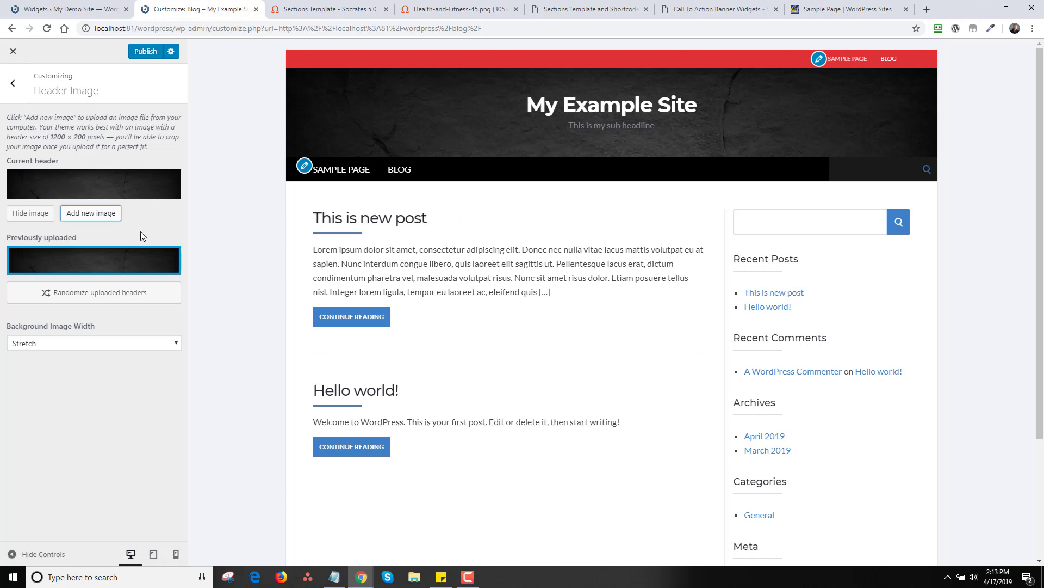
scroll(1014, 134, "down", 3)
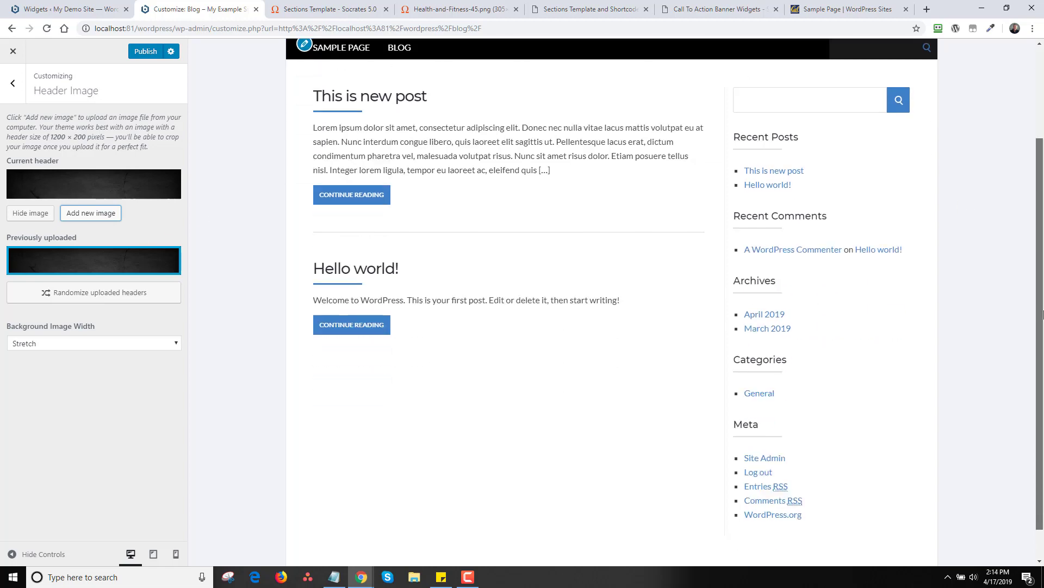
scroll(1014, 135, "up", 3)
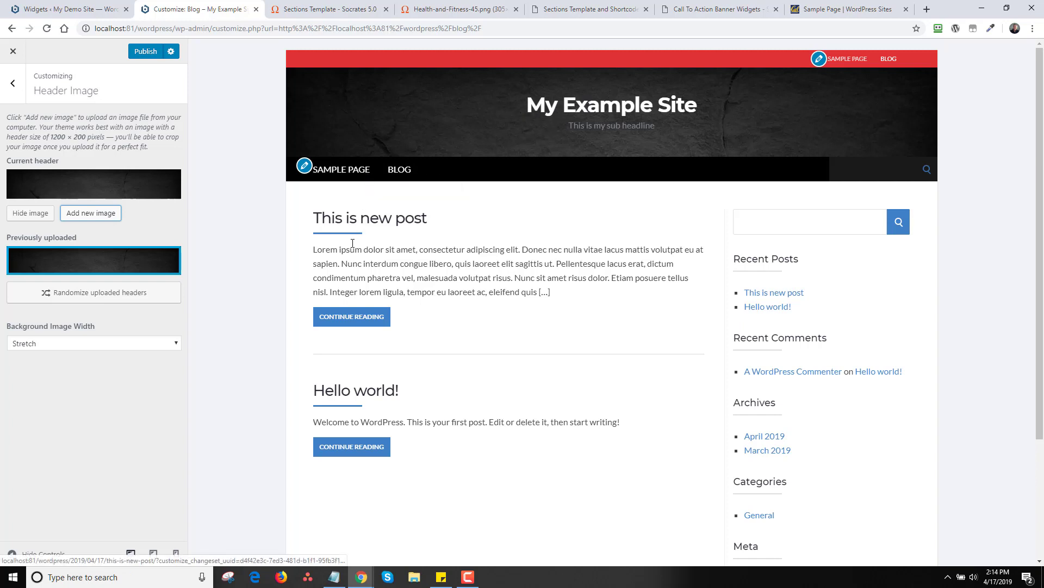
Check the Sample Page and the full home page in the site preview with the new header image.
left_click(346, 171)
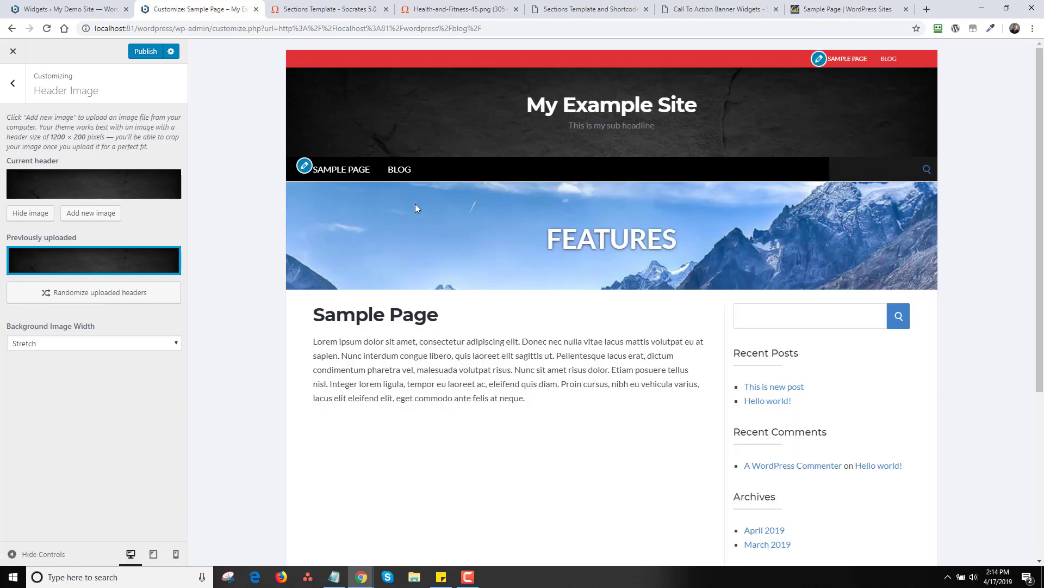
left_click(544, 110)
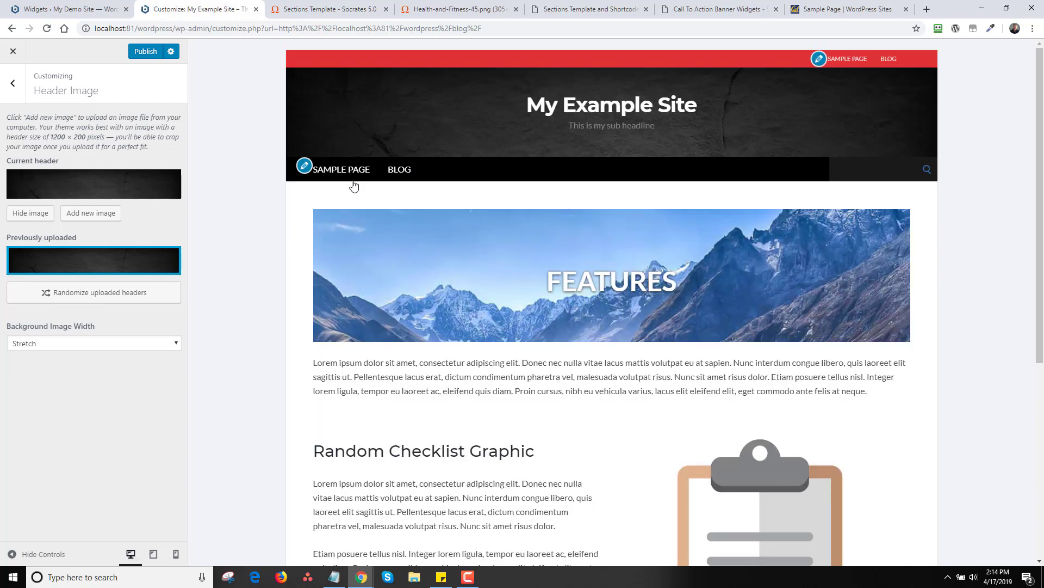
left_click_drag(1039, 215, 1039, 382)
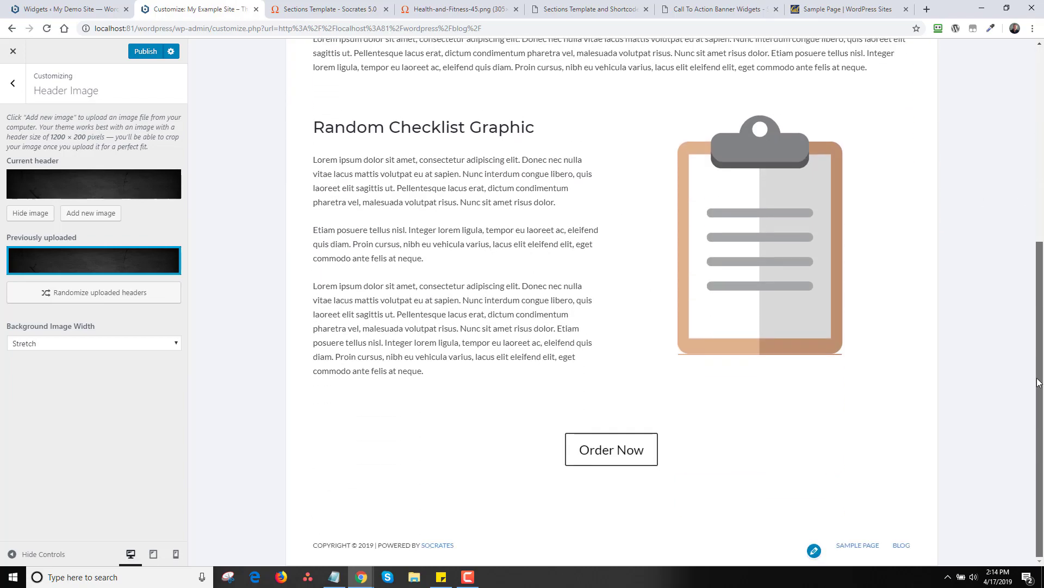
scroll(1027, 321, "up", 6)
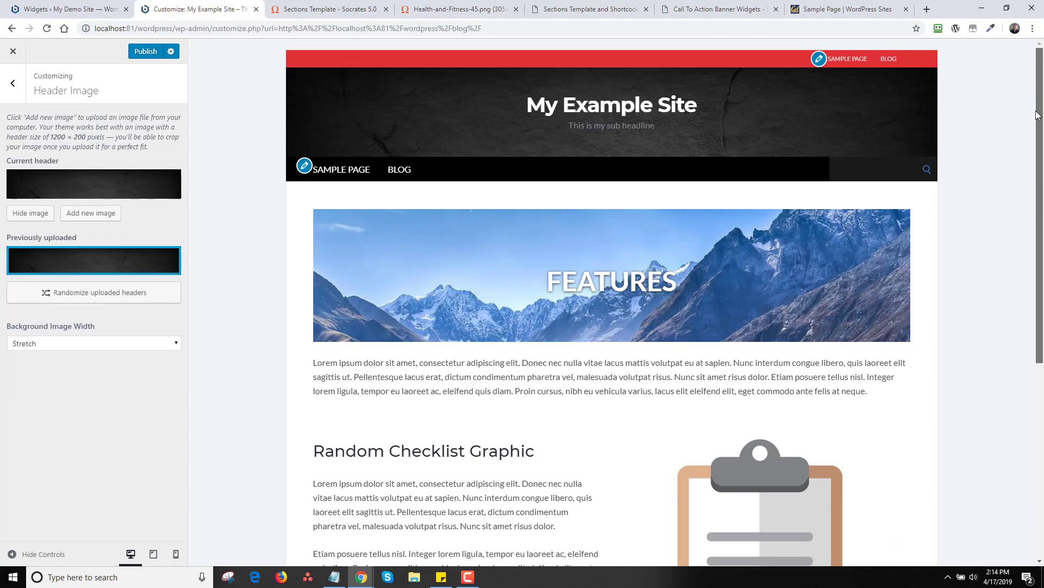
Switch to the Call To Action Banner Widgets page and open the Shortcodes support page of the Socrates Theme Customer Portal.
left_click(729, 10)
left_click_drag(1039, 198, 1043, 108)
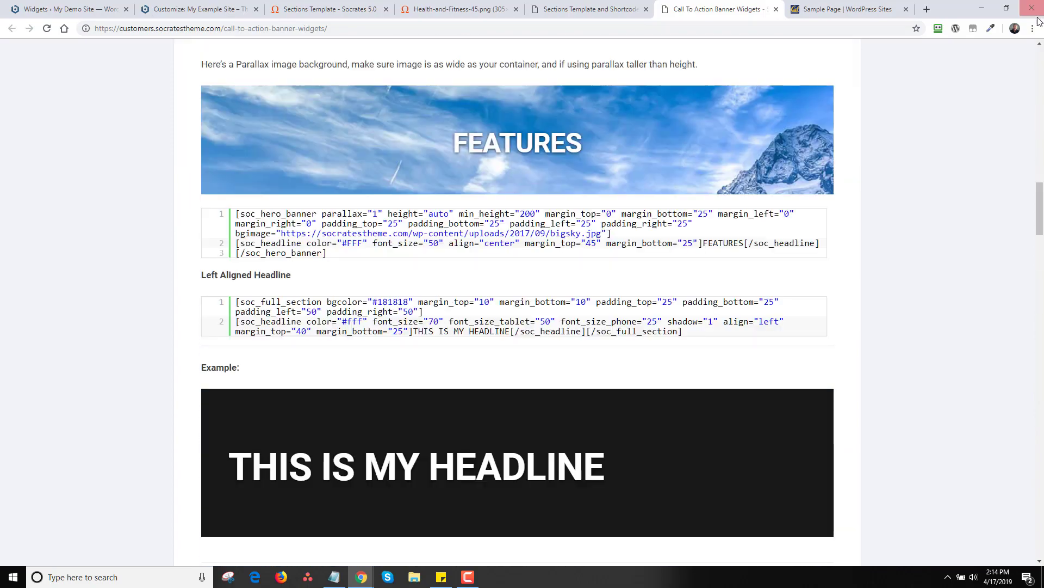
scroll(514, 99, "up", 15)
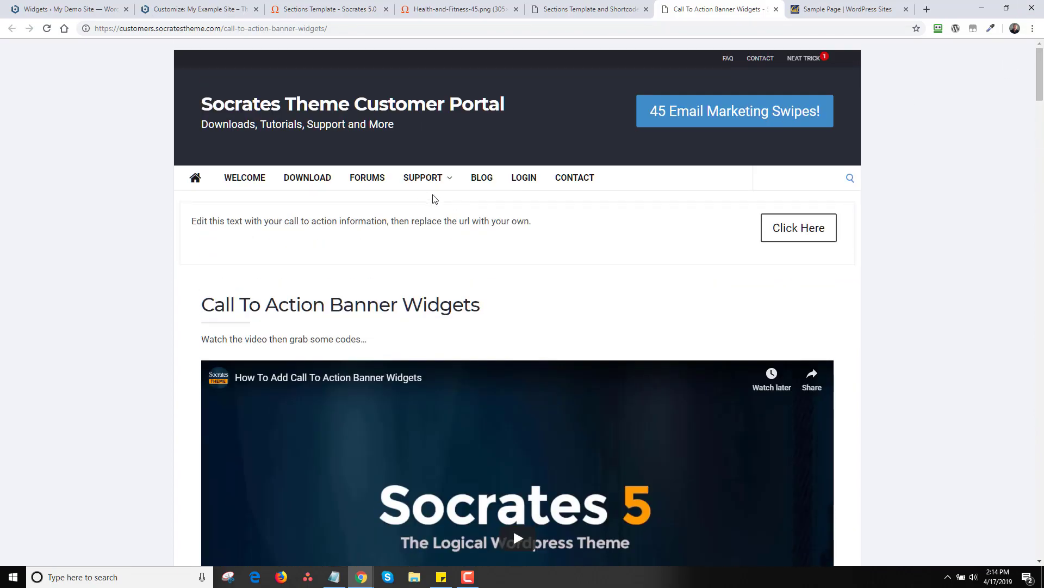
mouse_move(430, 188)
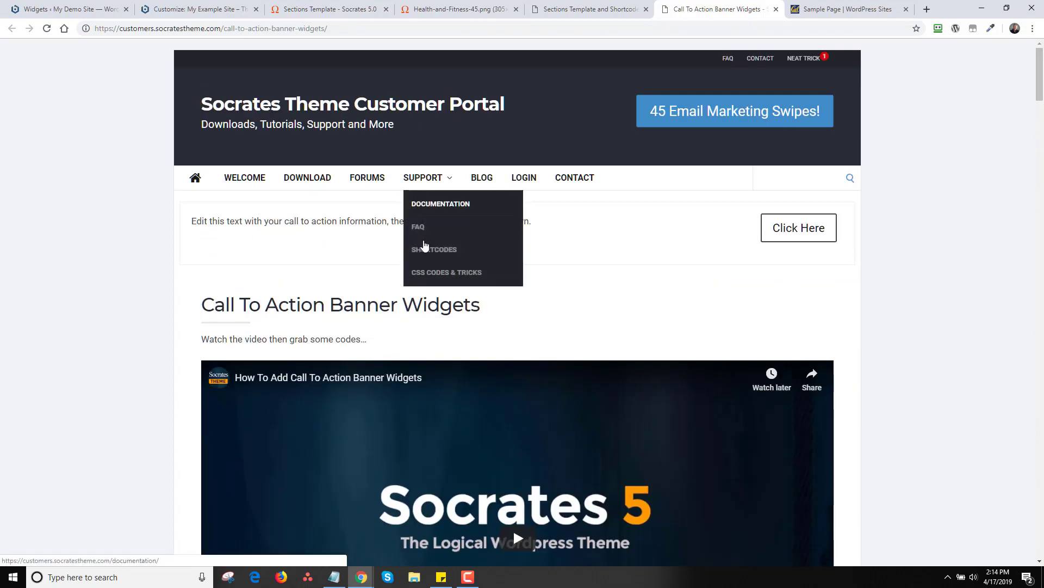
left_click(423, 250)
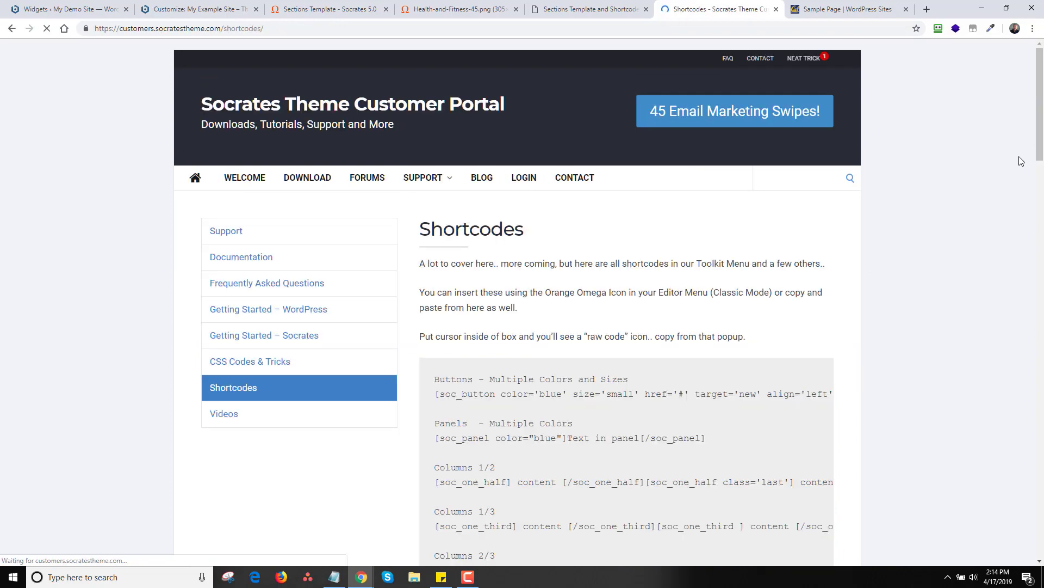
mouse_move(1043, 90)
left_mouse_down()
mouse_move(1043, 280)
mouse_move(1043, 89)
left_mouse_up()
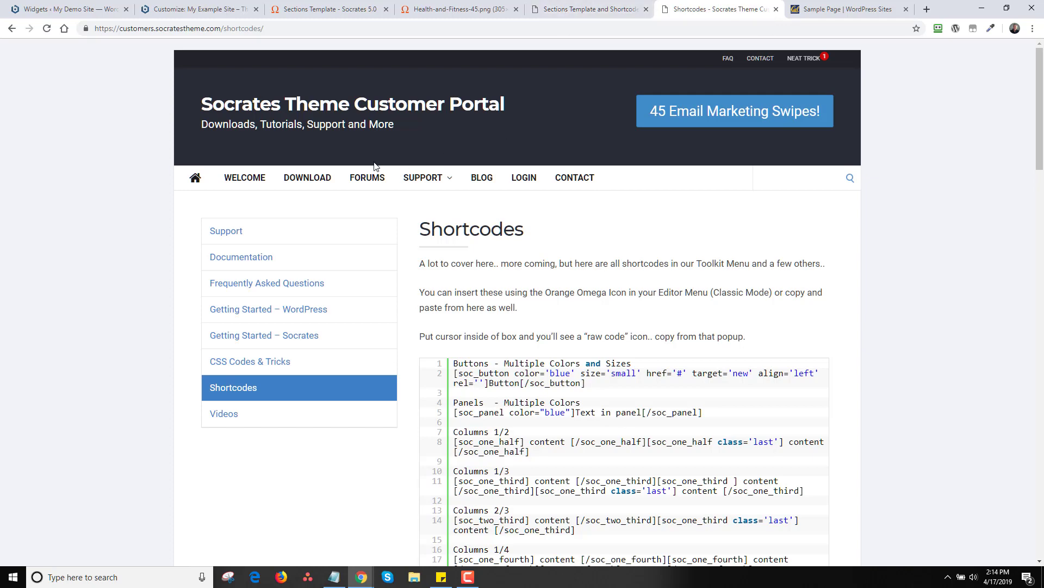
left_click(468, 577)
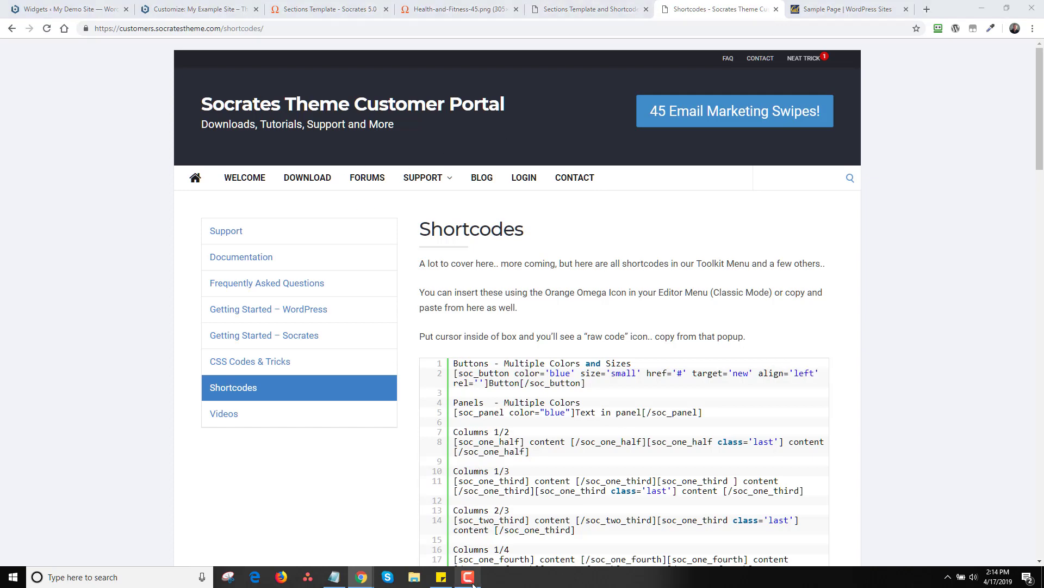